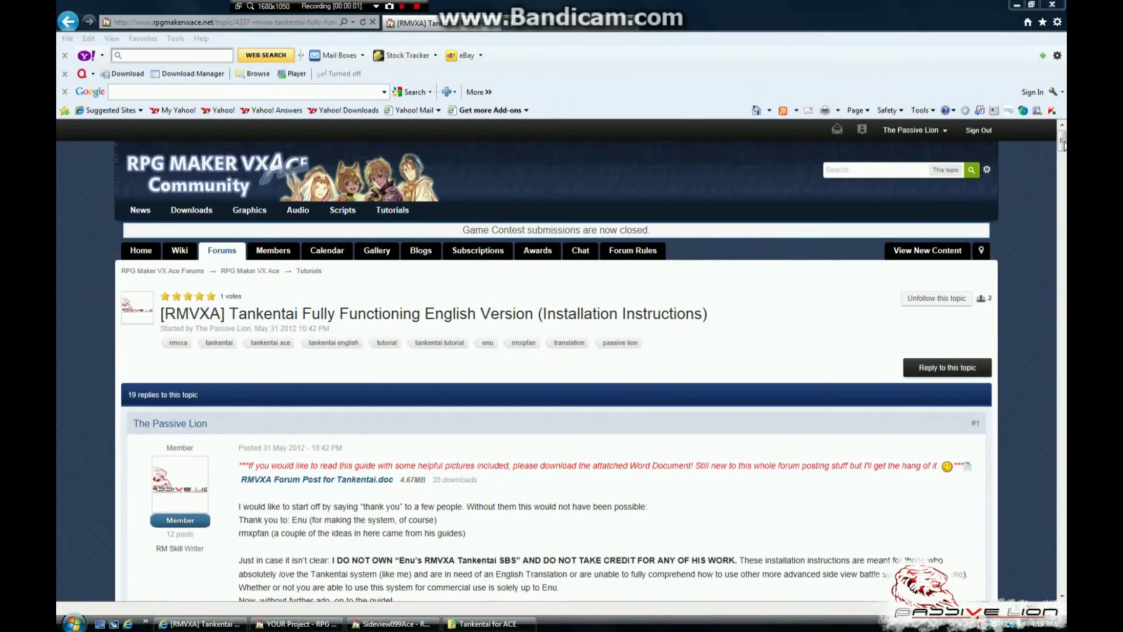
Browse the Tankentai for ACE folder, then bring the Sideview099Ace demo forward at MAP001.
scroll(1063, 145, down, 2)
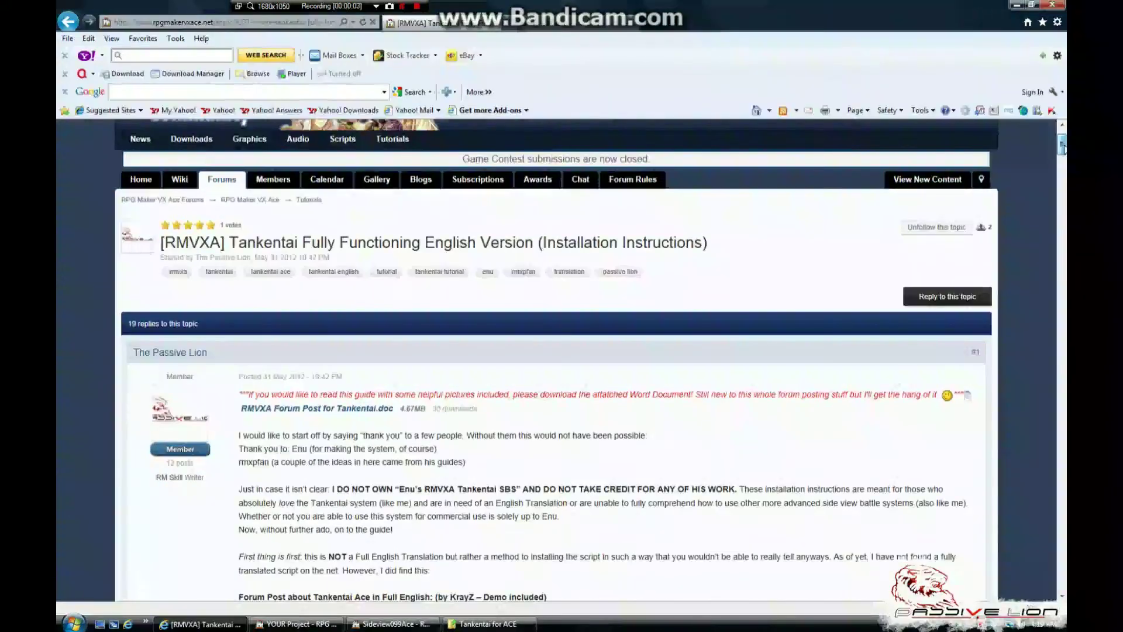
scroll(1063, 146, down, 2)
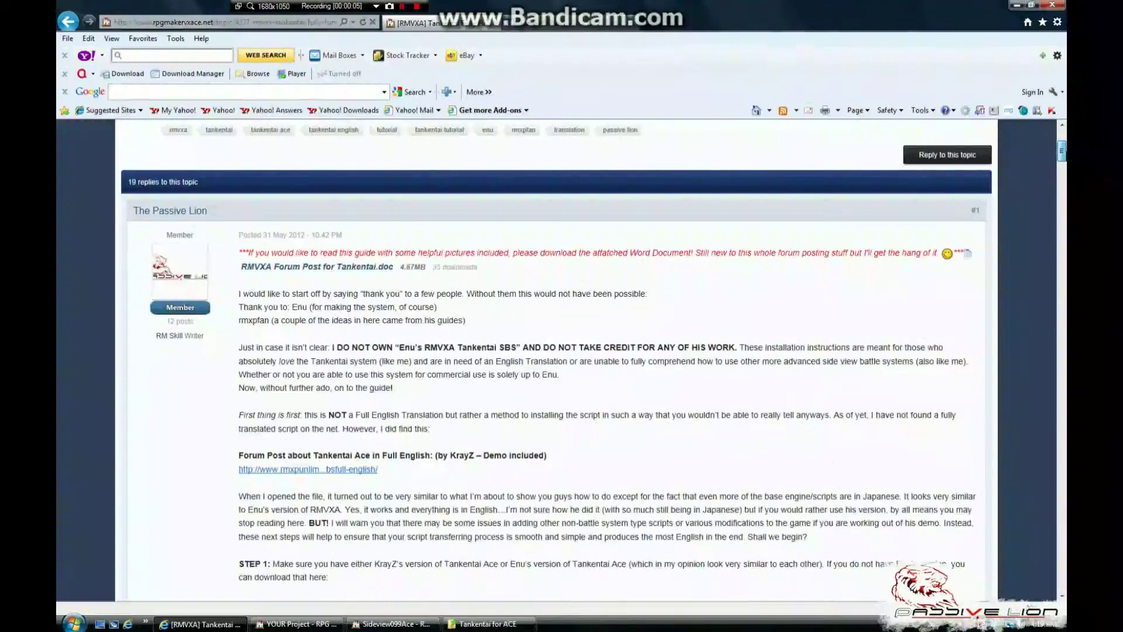
scroll(1064, 146, up, 3)
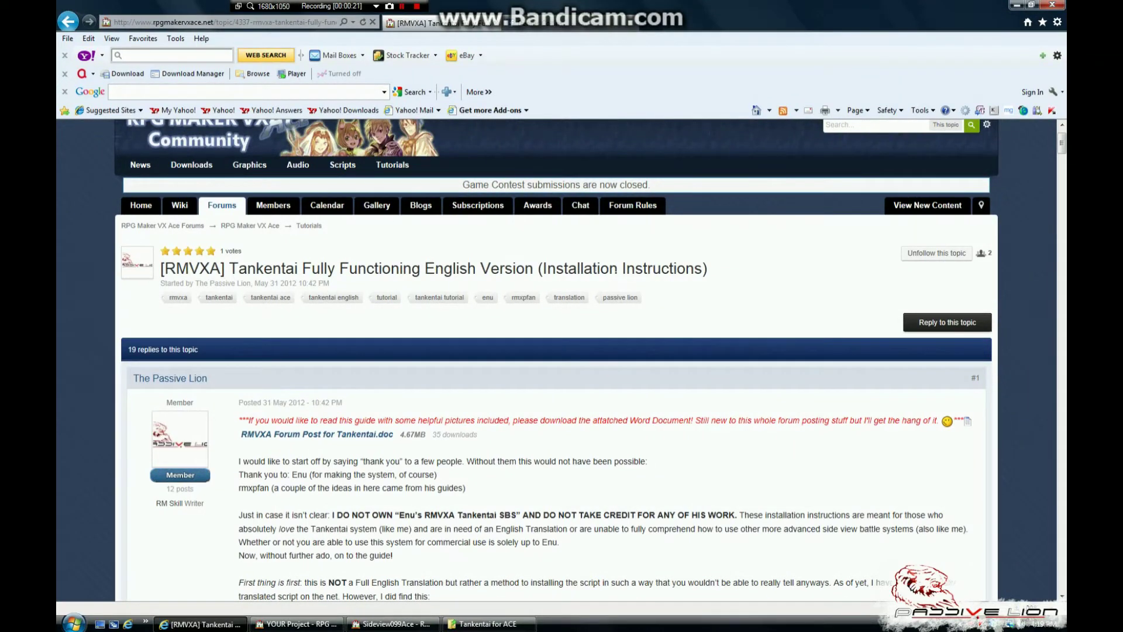
drag(1064, 148, 1062, 205)
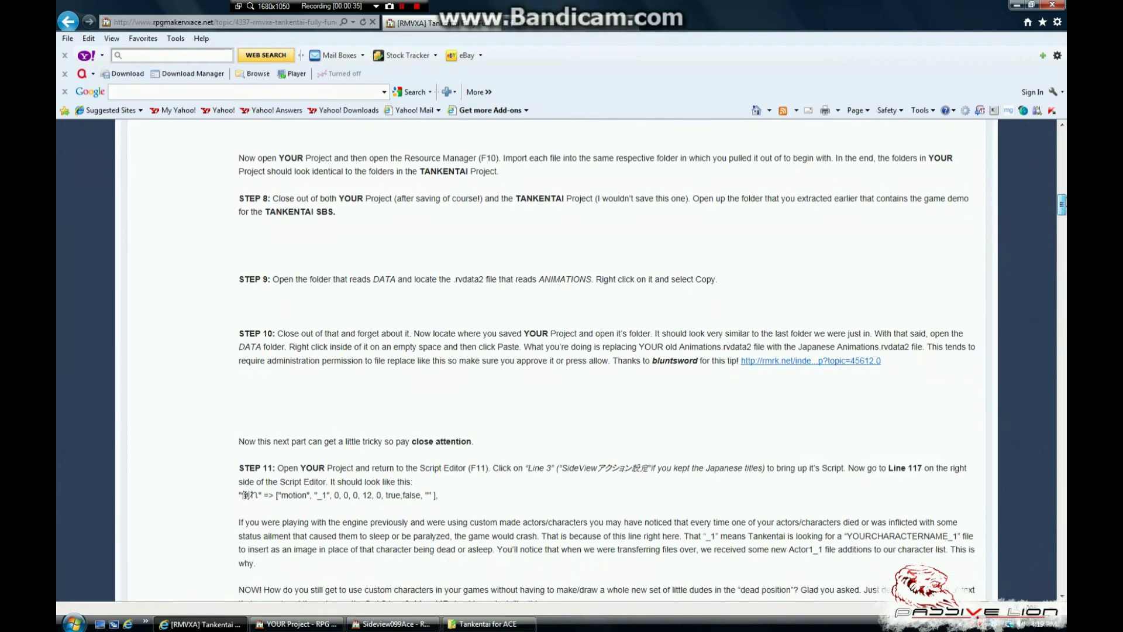
drag(1063, 204, 1063, 148)
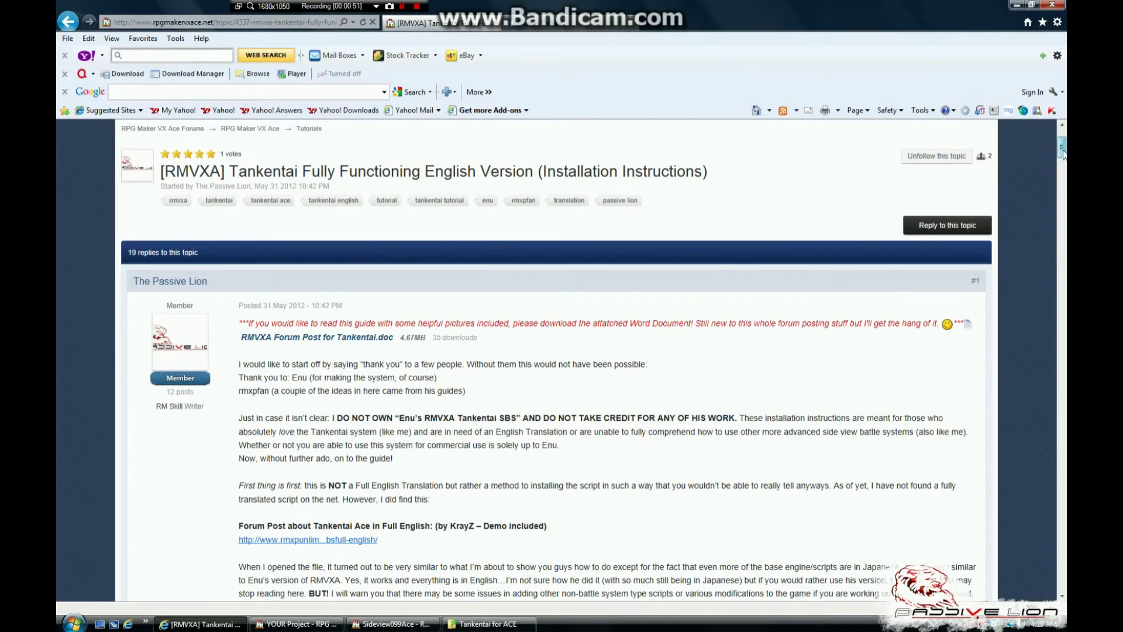
scroll(1063, 154, up, 3)
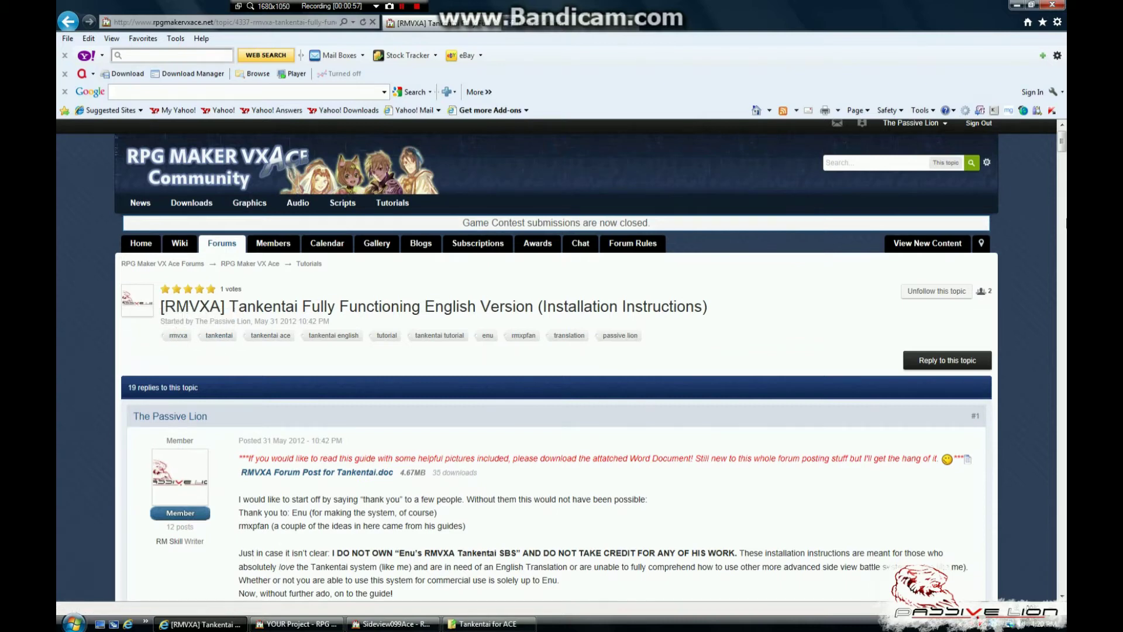
scroll(1064, 147, down, 1)
scroll(1064, 146, up, 2)
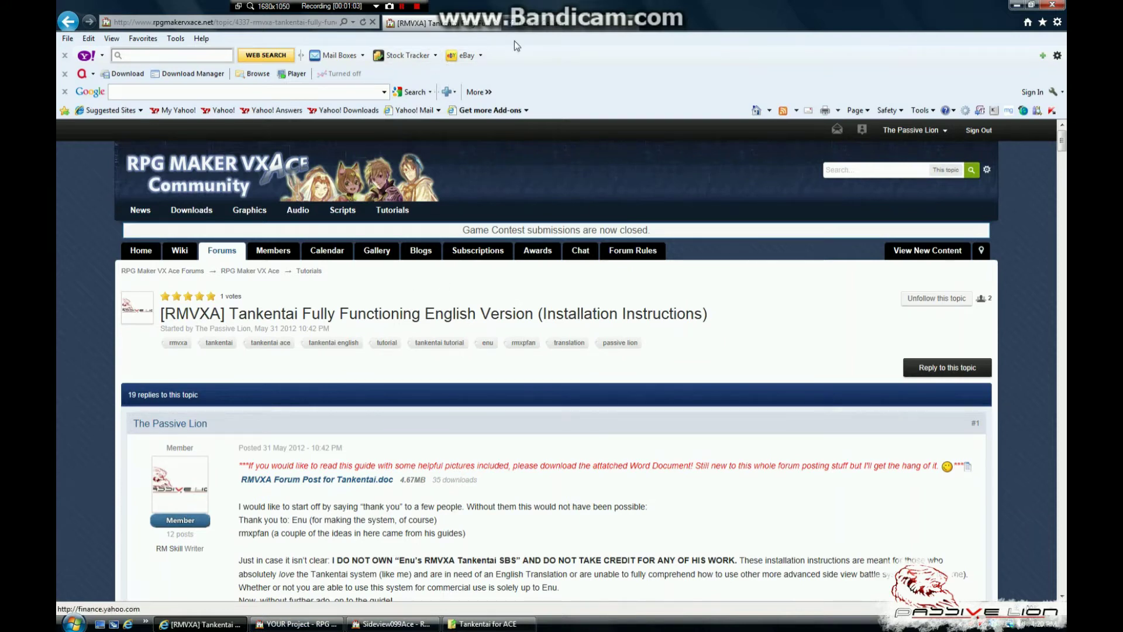
click(485, 624)
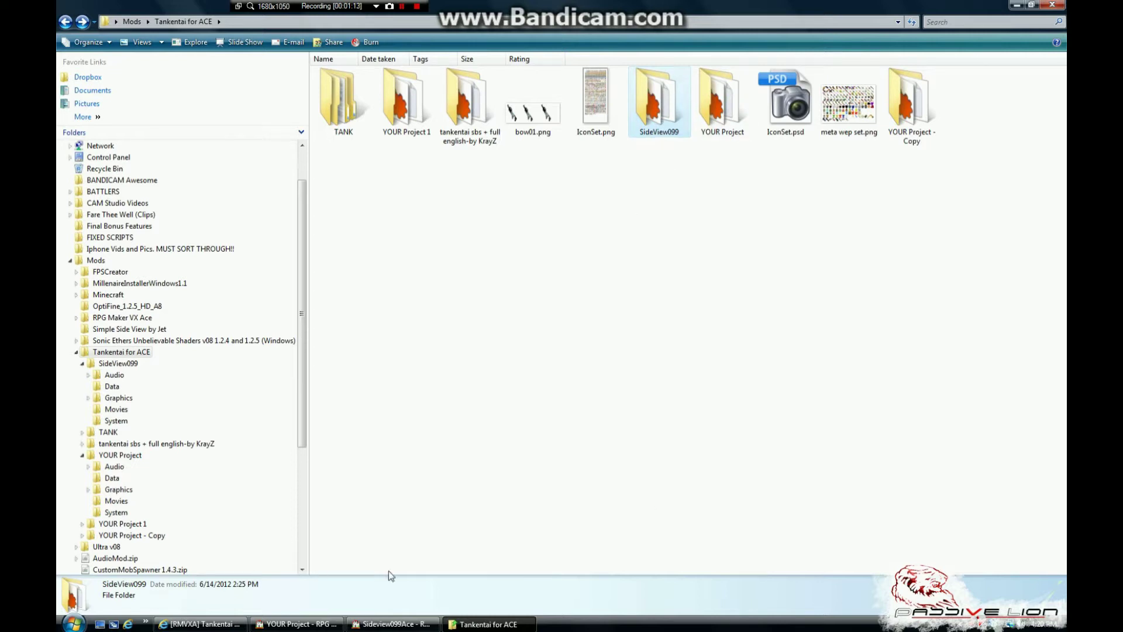
click(392, 625)
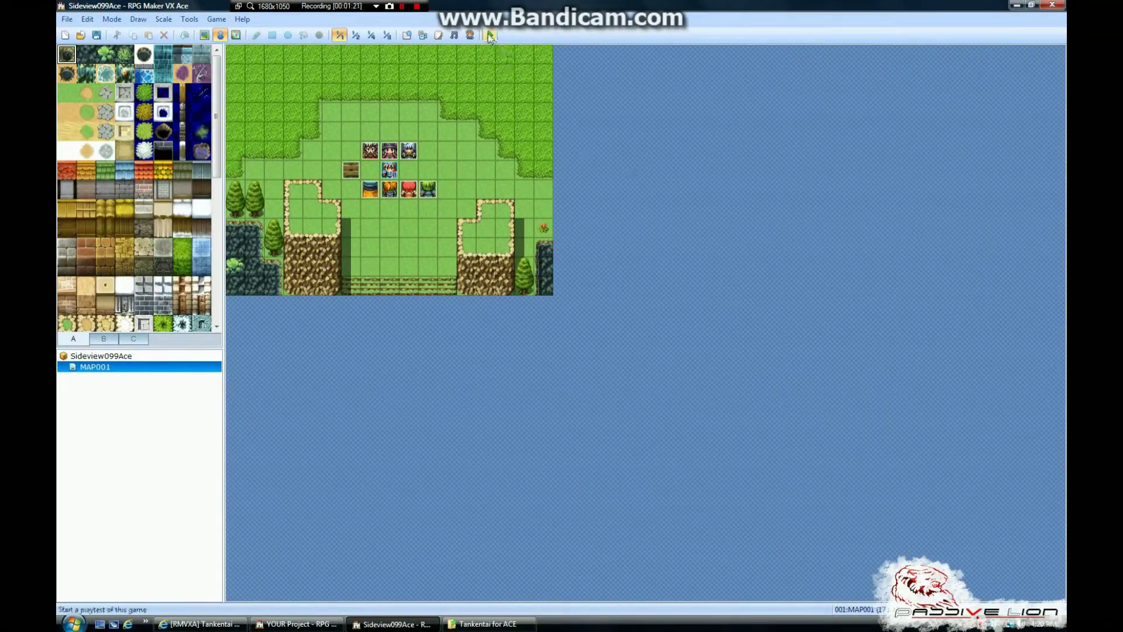
Review the demo's VXAce_SP1, Battle_Camera and テストプレイ高速化 scripts, then close the Script Editor.
click(438, 35)
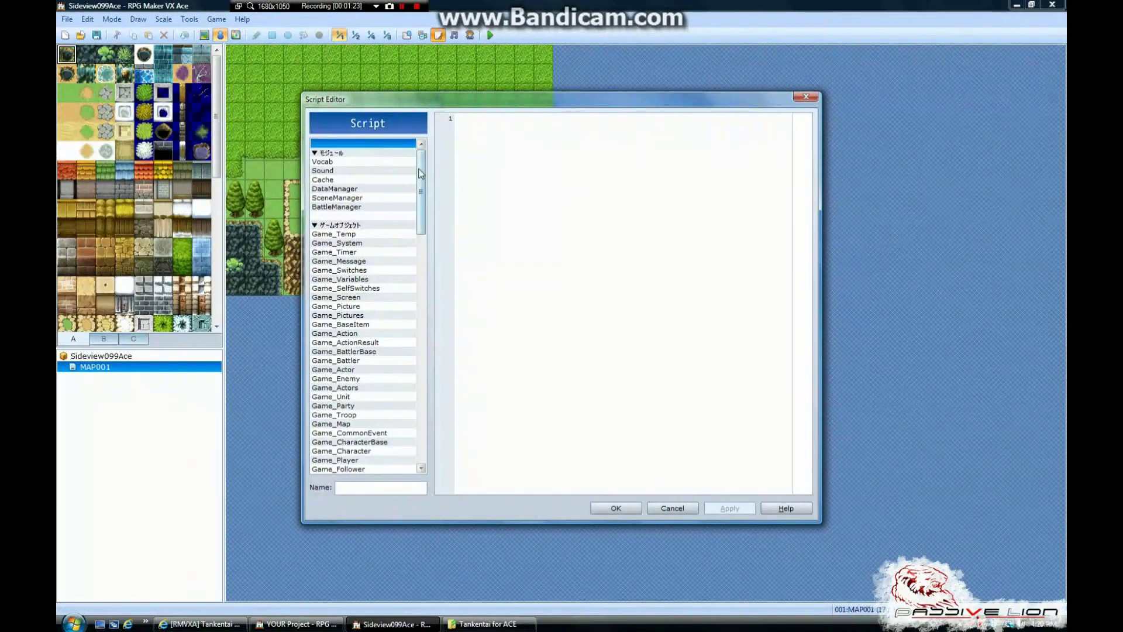
scroll(328, 343, down, 20)
click(331, 351)
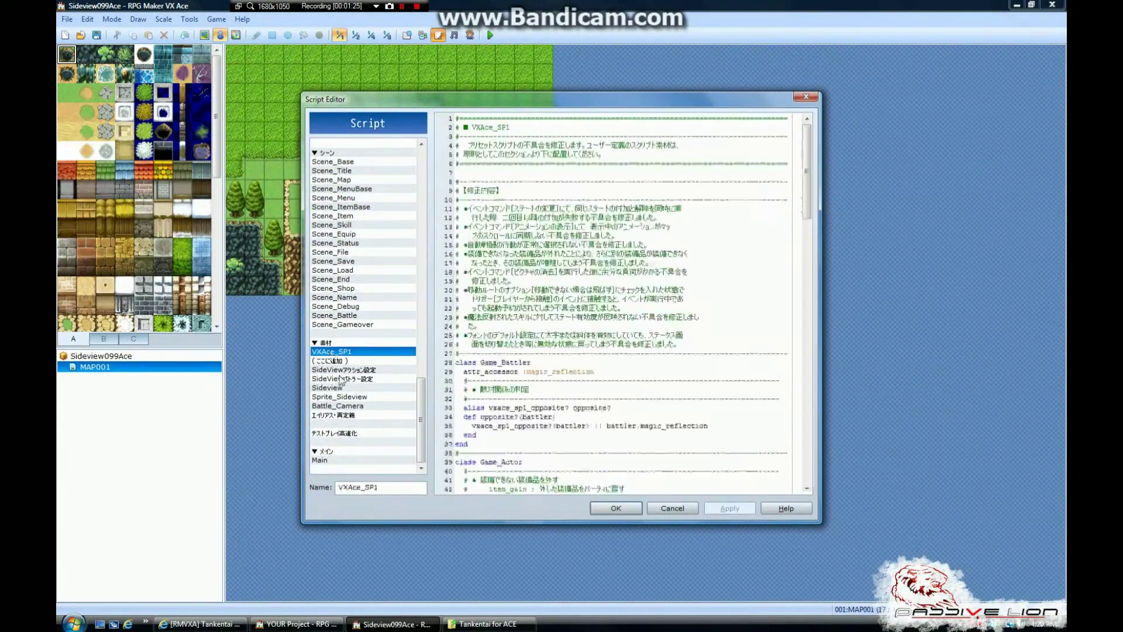
click(338, 405)
click(345, 423)
click(345, 433)
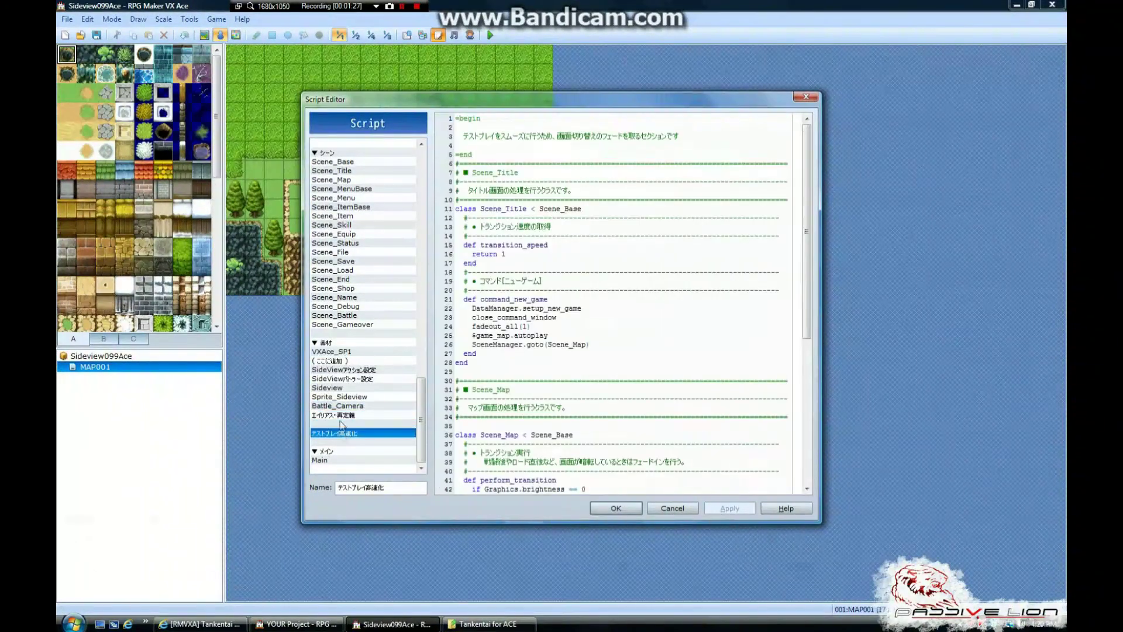
click(344, 352)
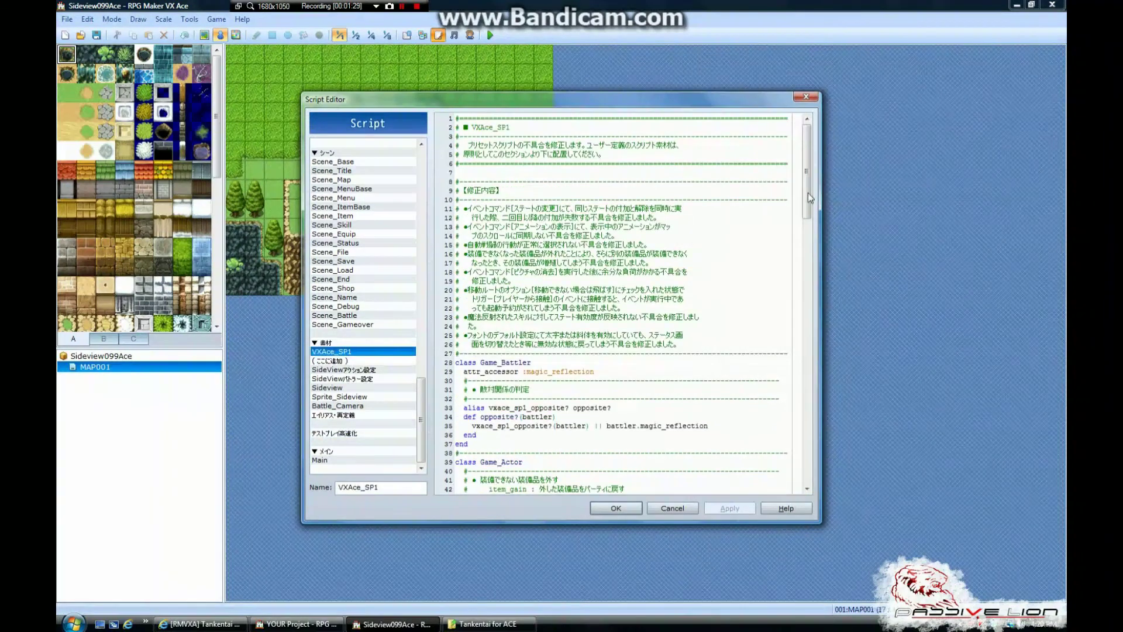
click(672, 508)
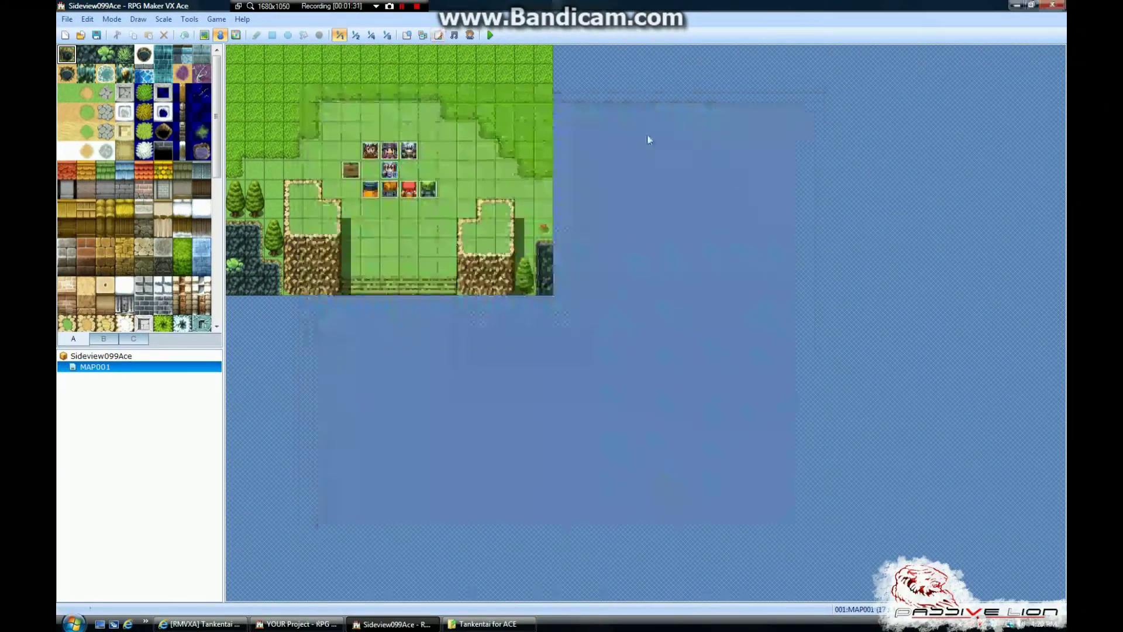
Open YOUR Project's Script Editor and select the ▼Materials section.
click(296, 624)
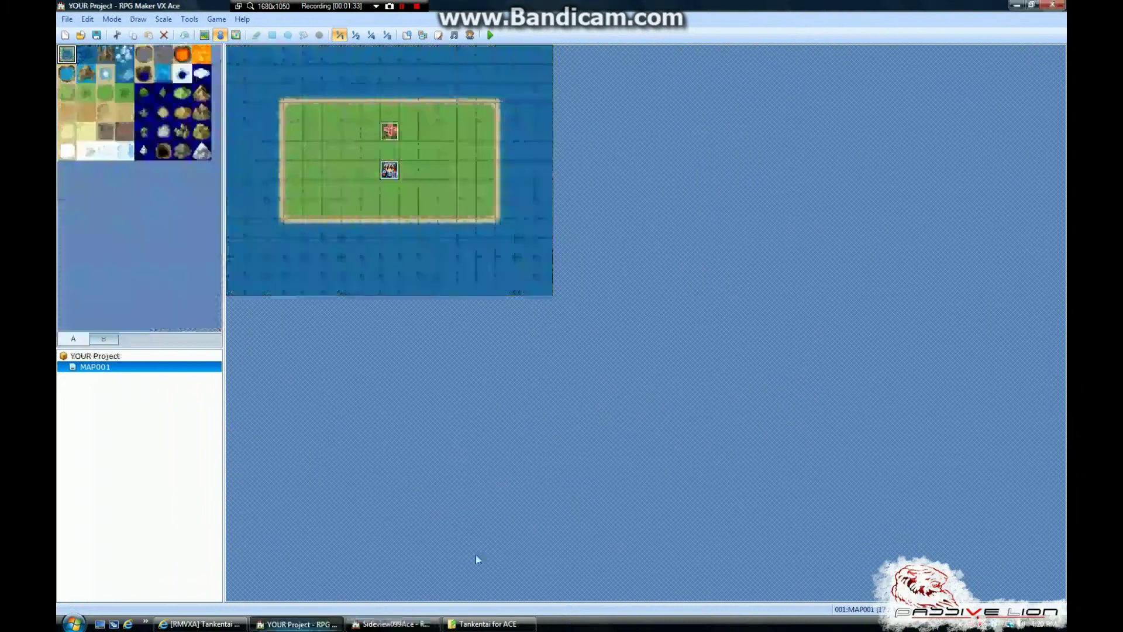
click(505, 624)
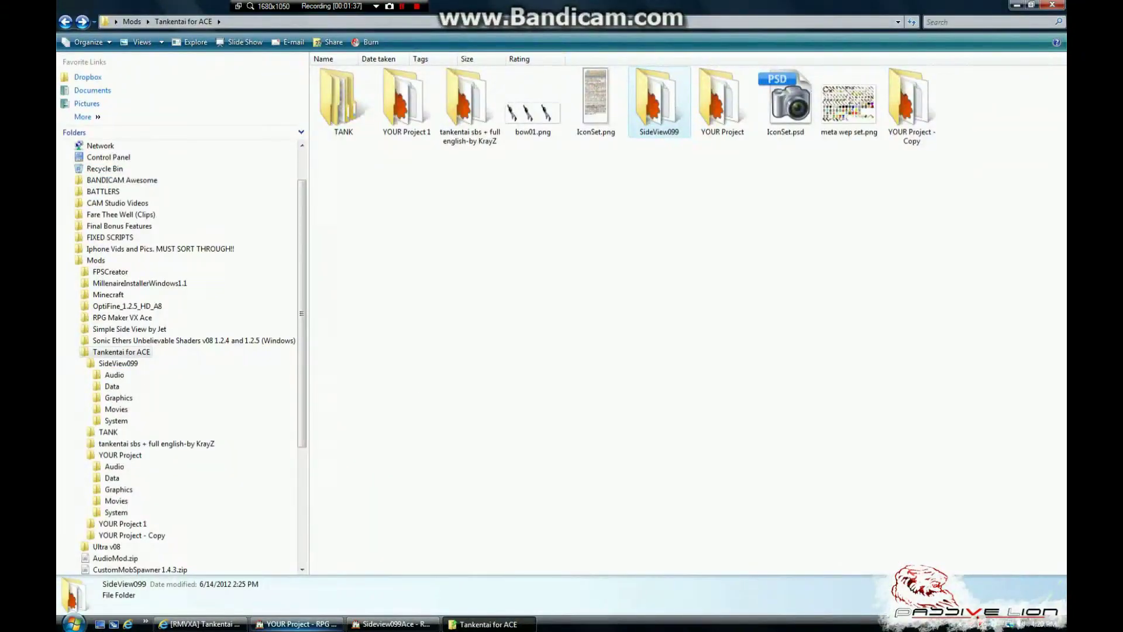
click(297, 624)
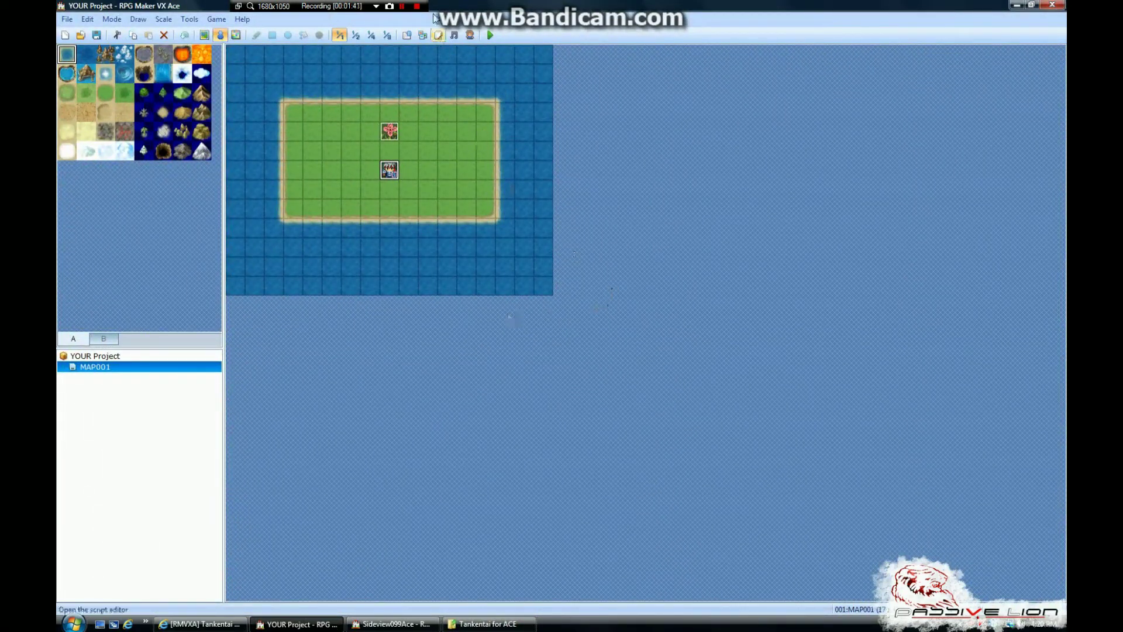
click(438, 35)
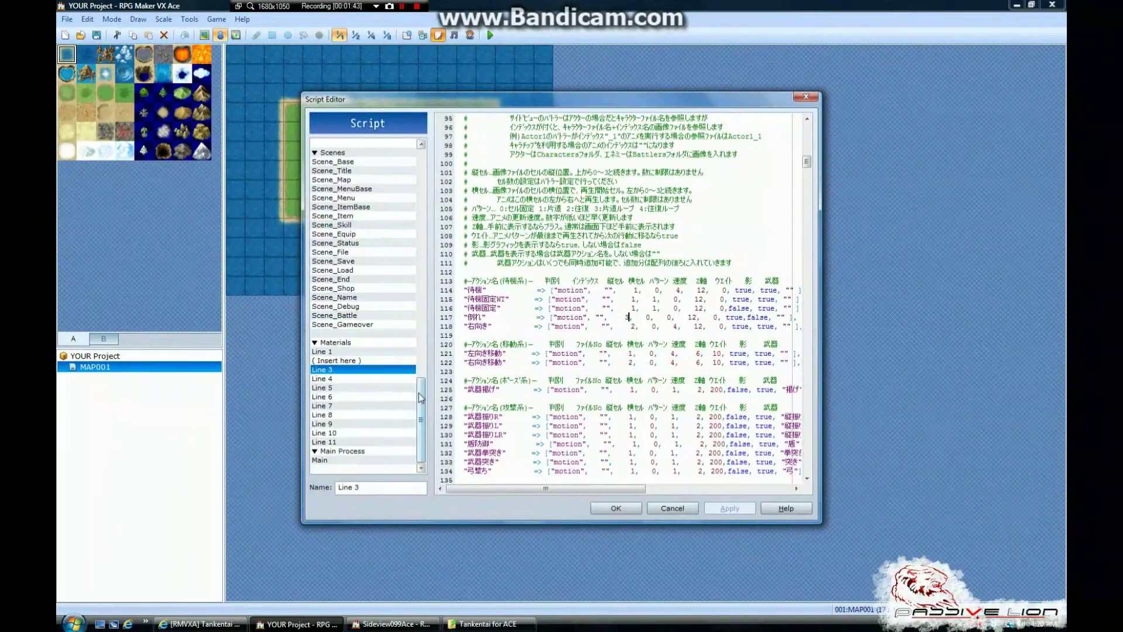
click(364, 344)
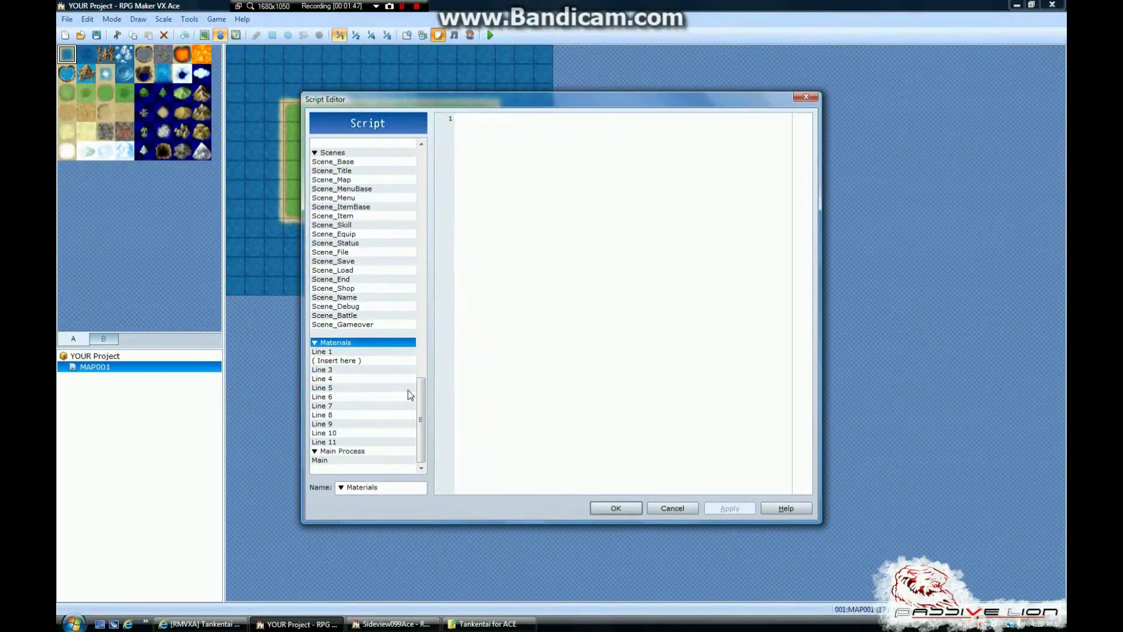
scroll(429, 394, up, 1)
scroll(429, 393, down, 1)
click(391, 624)
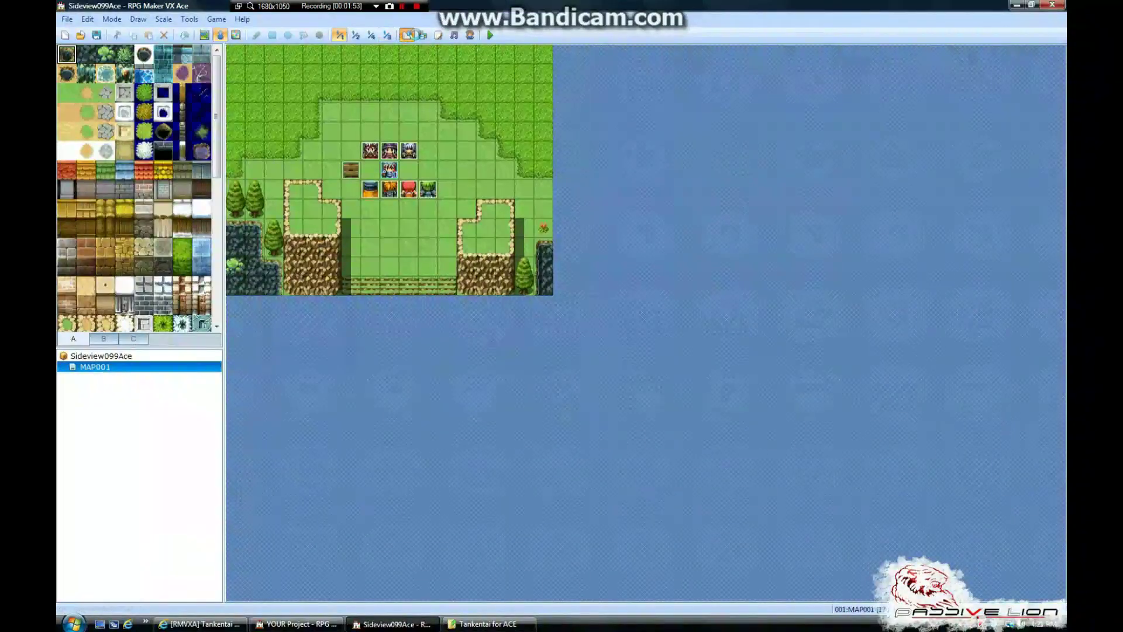
Open and close the demo's Database and Resource Manager.
click(409, 34)
click(742, 513)
click(423, 34)
click(674, 428)
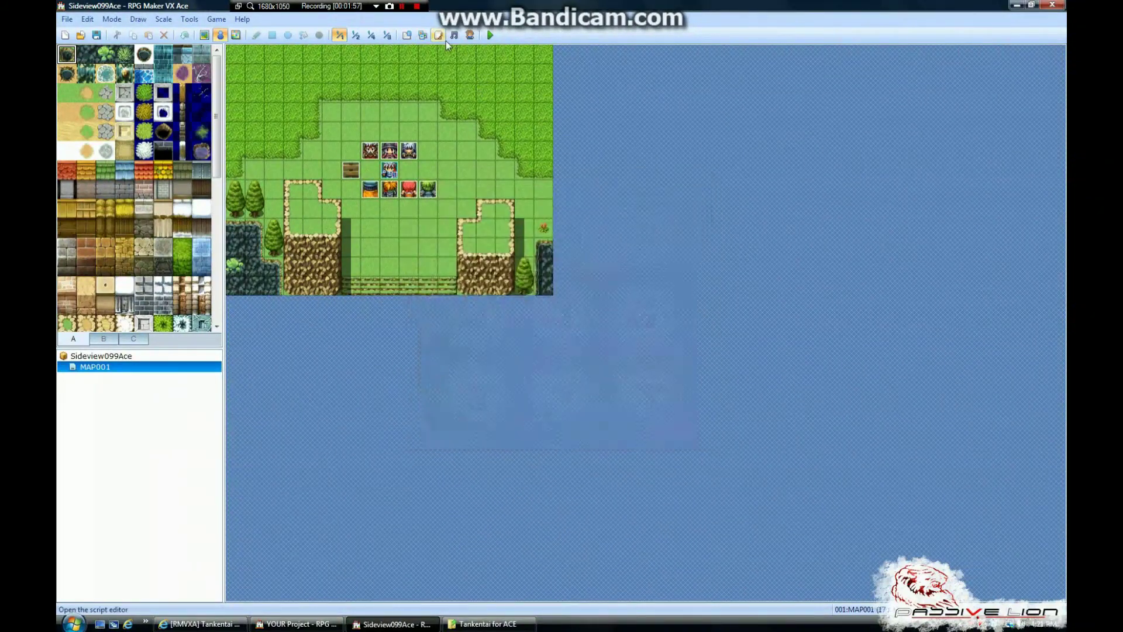
Open the demo's Script Editor and view the side-view action settings, (ここに追加) and VXAce_SP1 scripts.
click(440, 36)
click(359, 369)
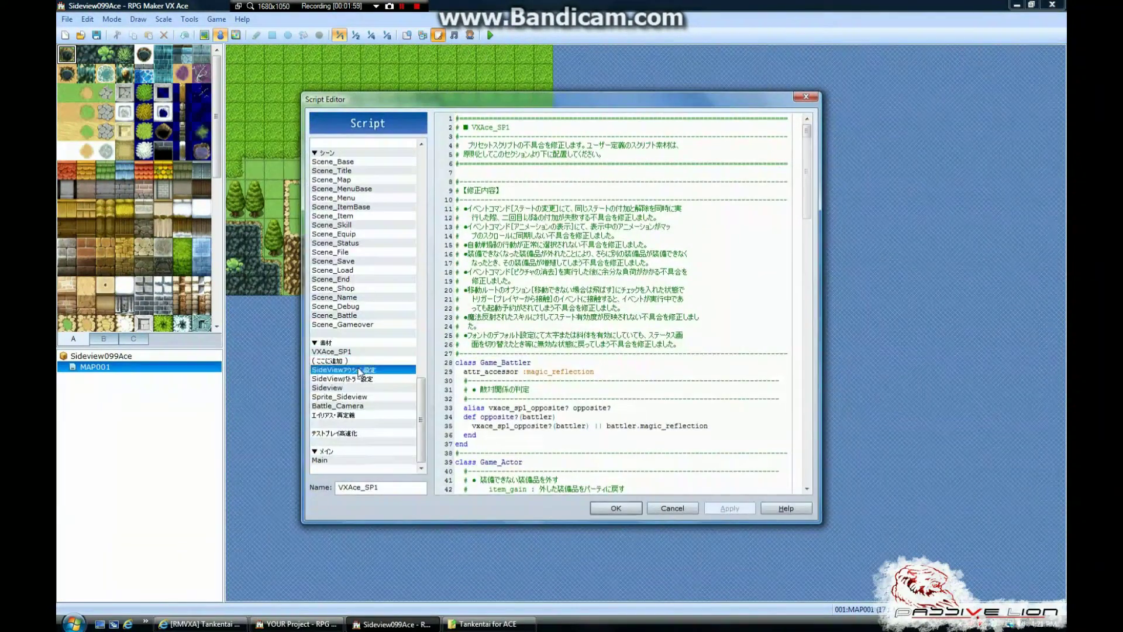
click(362, 361)
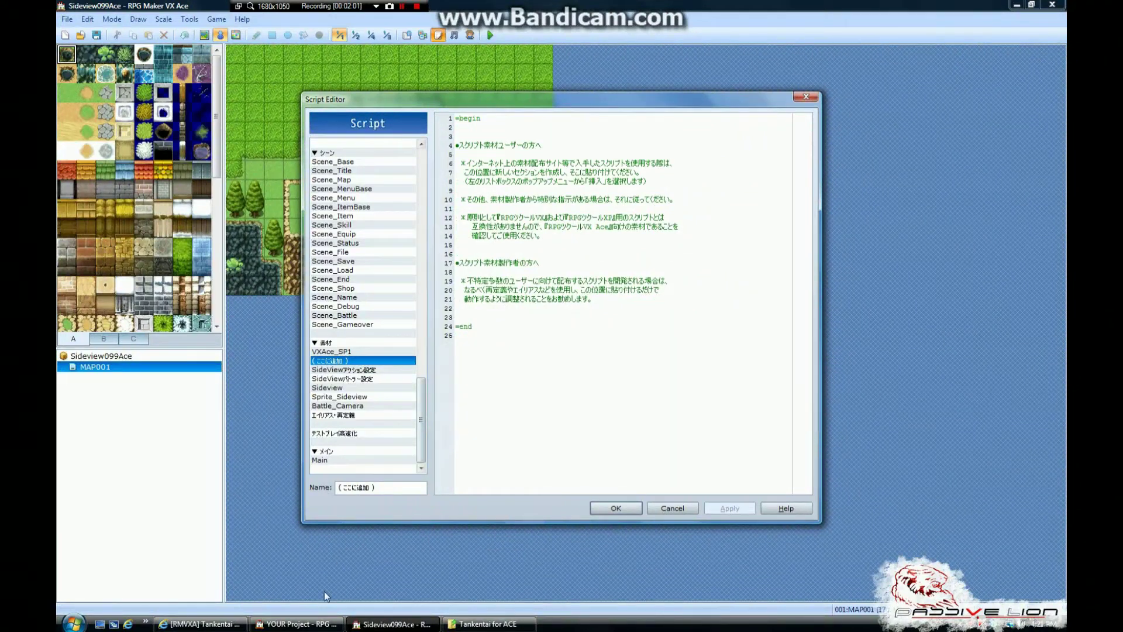
click(336, 352)
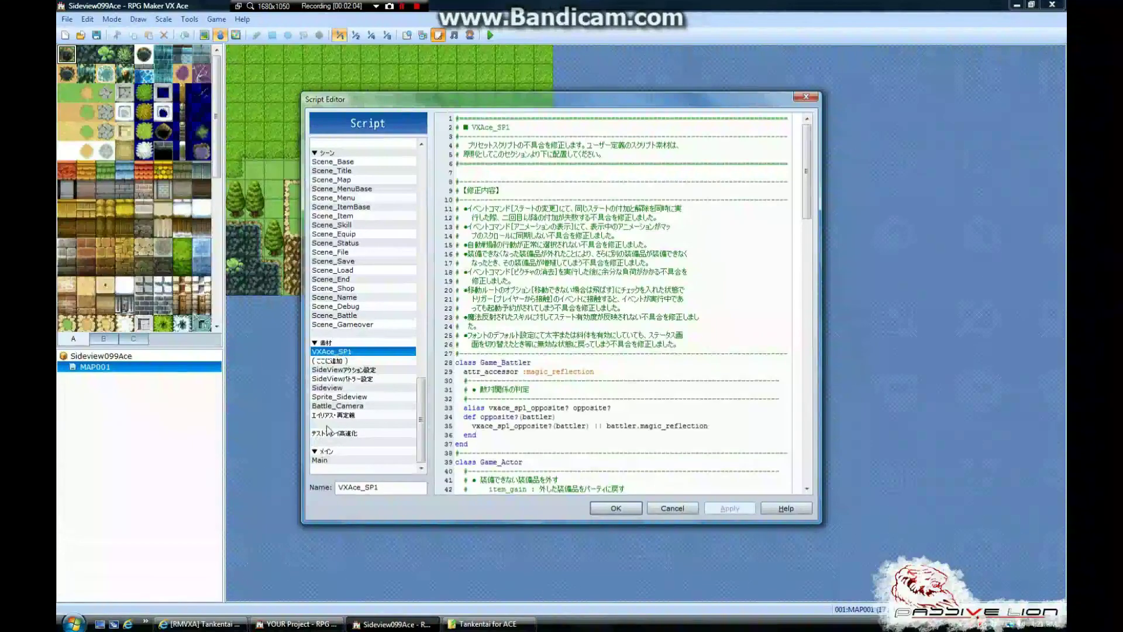
click(337, 441)
click(337, 351)
View the テストプレイ高速化, エリアス・再定義, Battle_Camera, Sprite_Sideview and Sideview scripts.
click(328, 433)
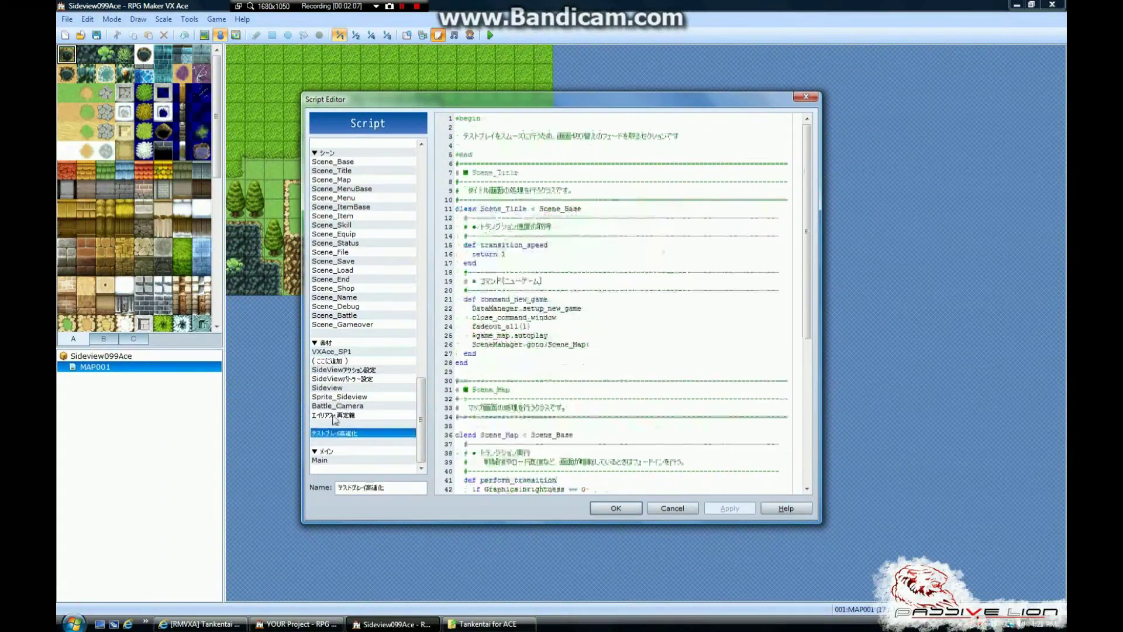
click(338, 414)
click(339, 406)
click(341, 397)
click(335, 388)
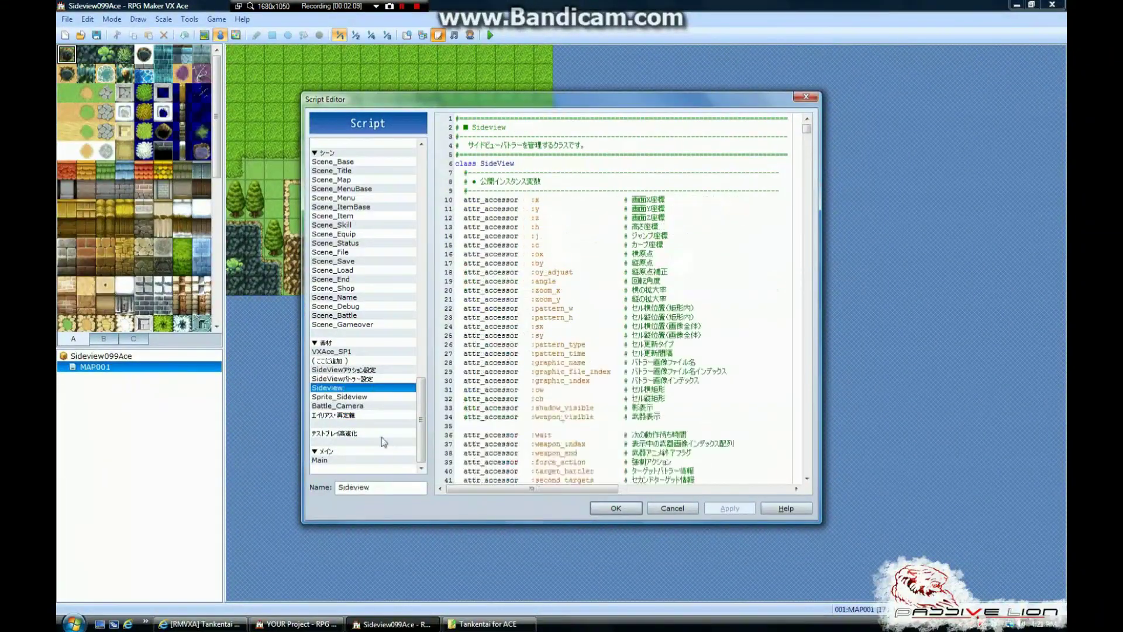
click(337, 351)
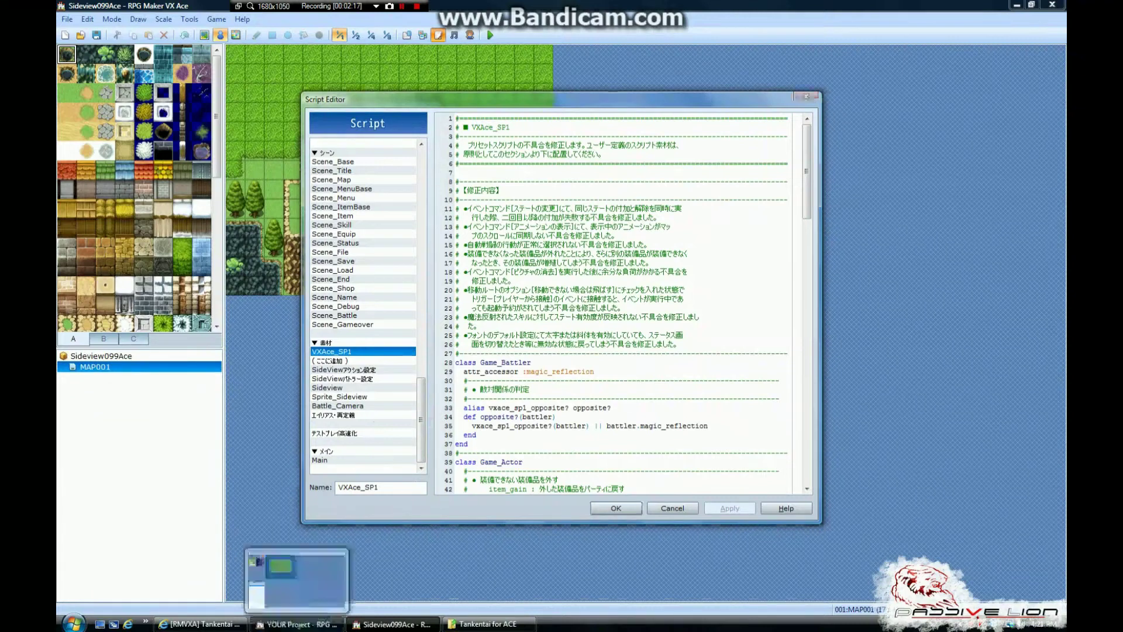
click(332, 625)
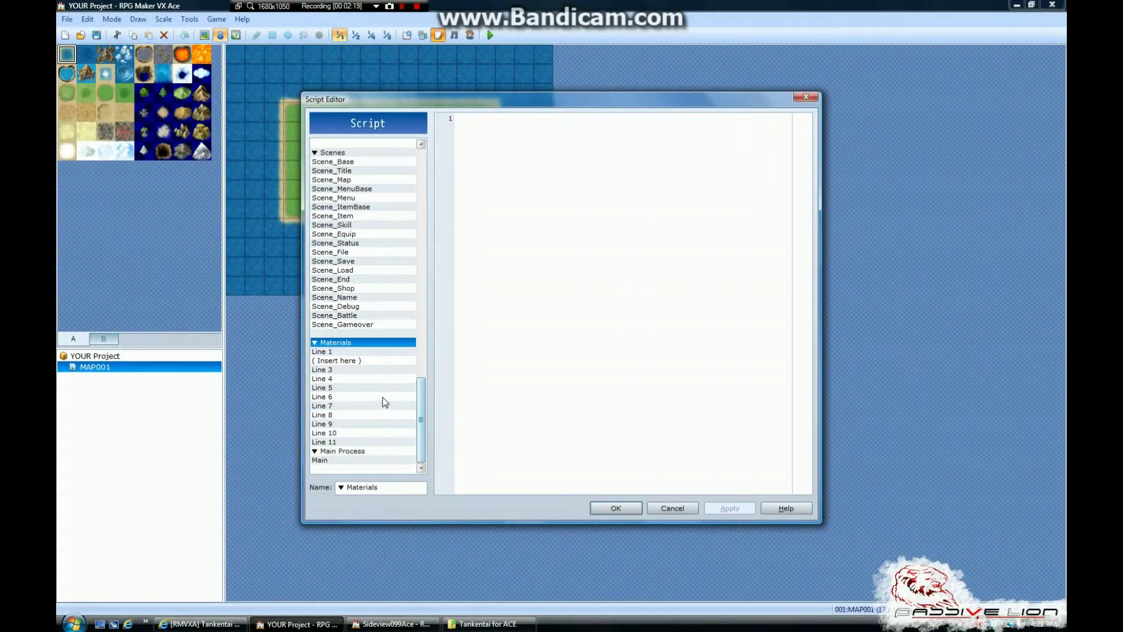
Click through YOUR Project's inserted scripts from Line 1 to Line 11, ending on Line 1.
click(338, 352)
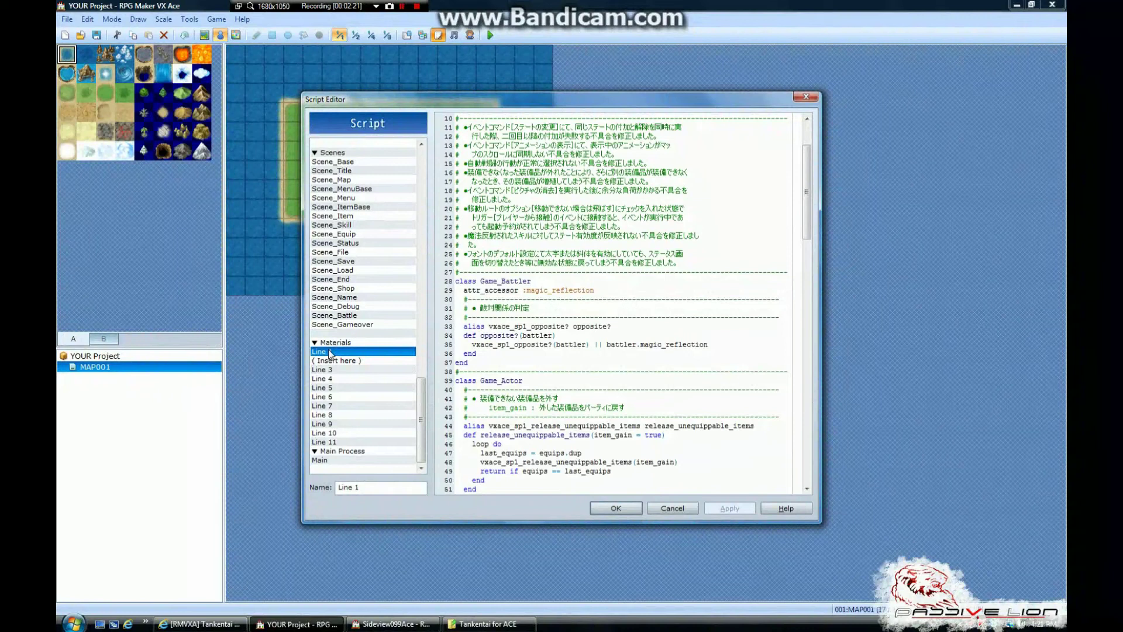
click(330, 361)
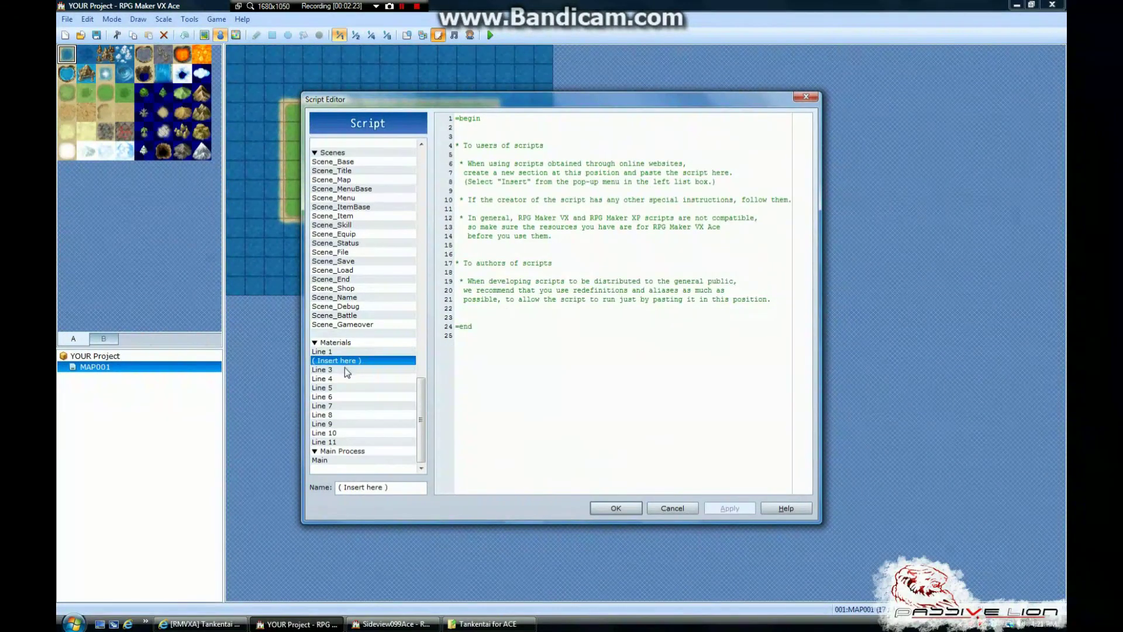
click(345, 369)
click(342, 379)
click(337, 388)
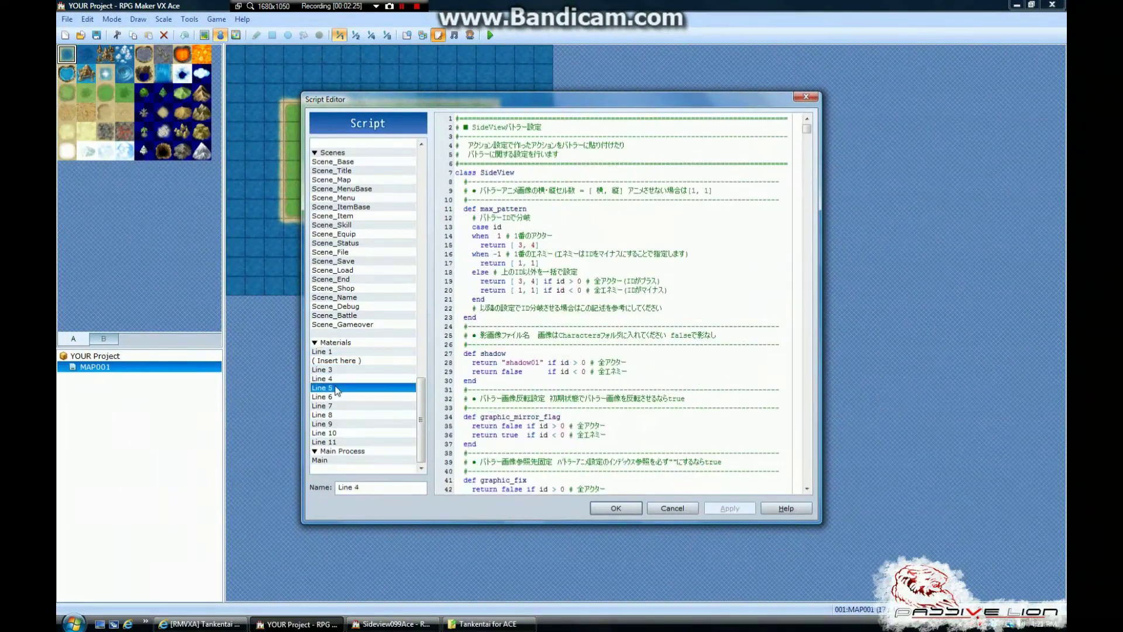
click(343, 443)
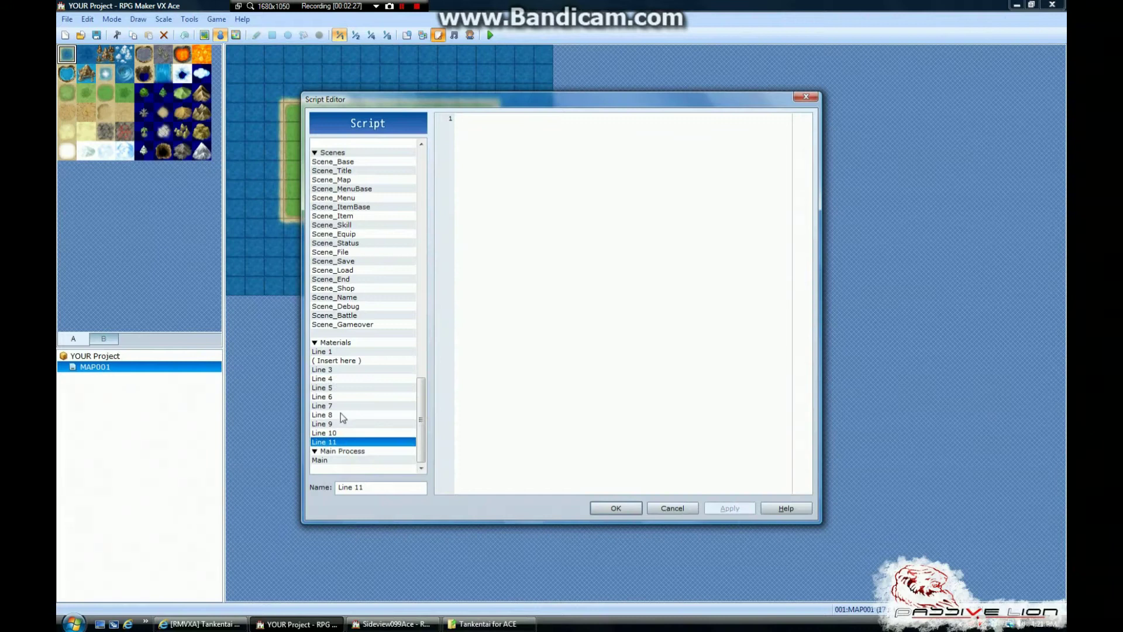
click(342, 424)
click(342, 433)
click(345, 424)
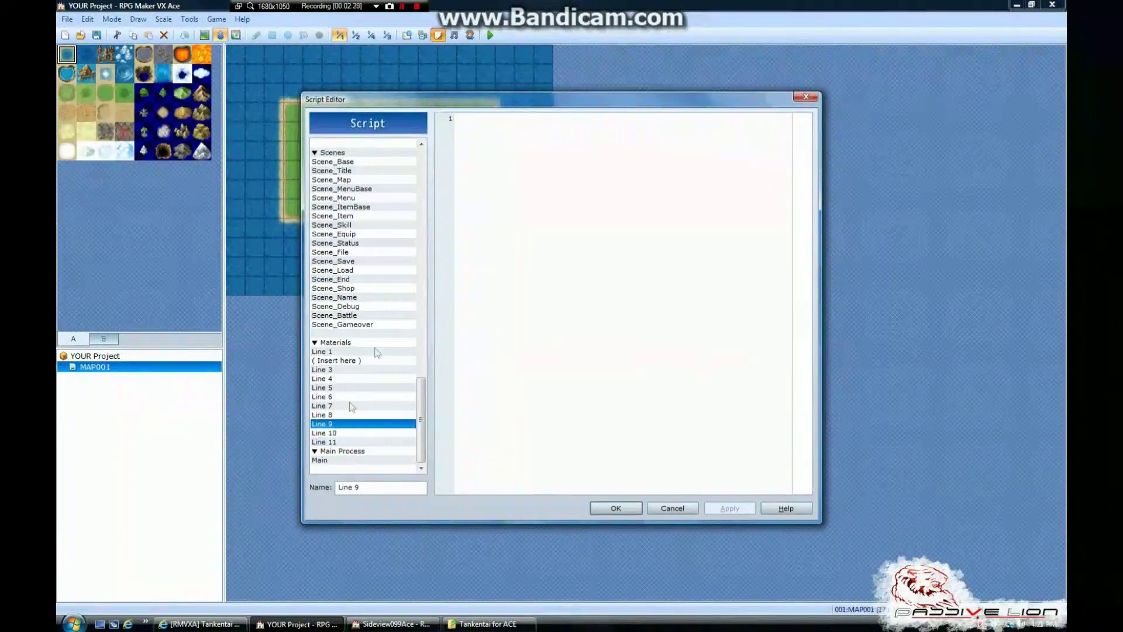
click(338, 352)
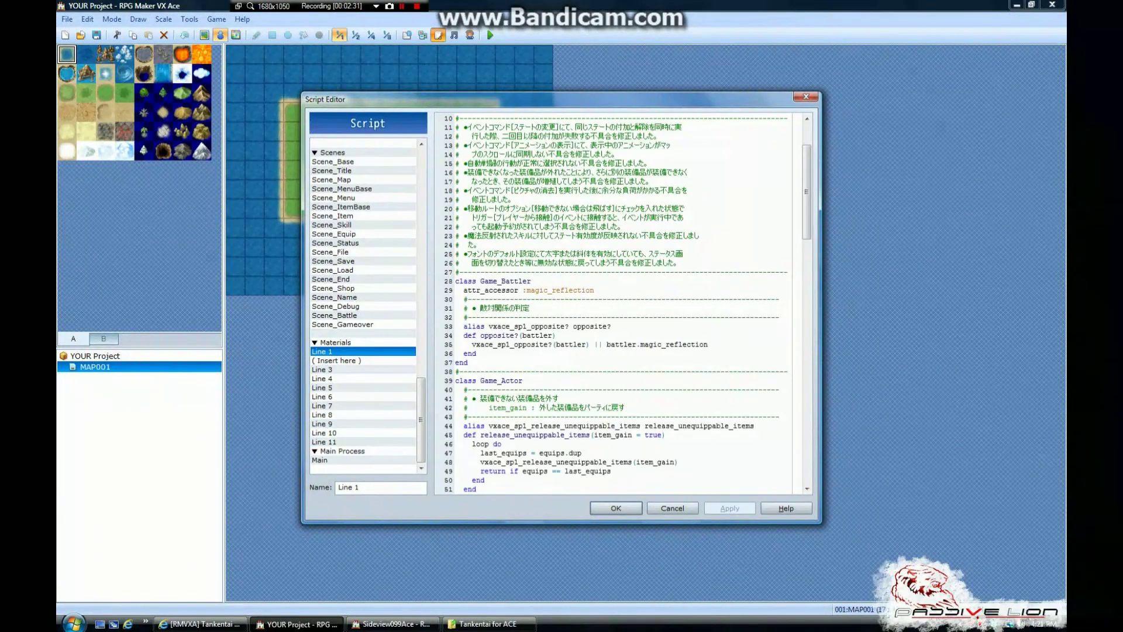
scroll(807, 176, up, 3)
Compare against the Sideview099Ace demo, then scroll through the ( Insert here ) and Line 3–5 scripts.
click(391, 624)
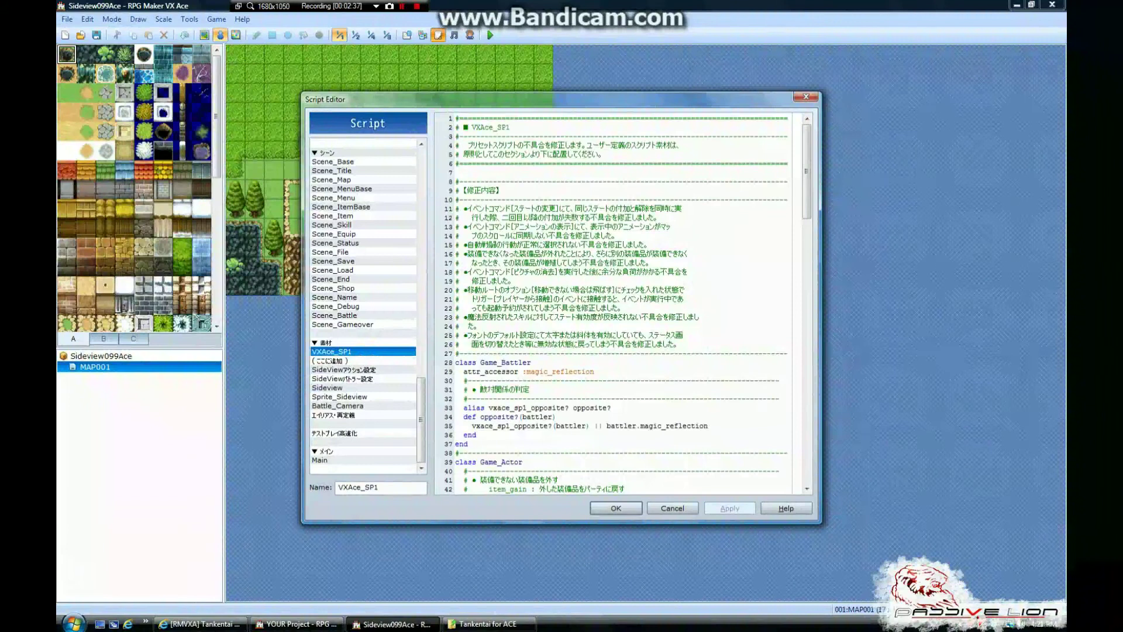
click(316, 618)
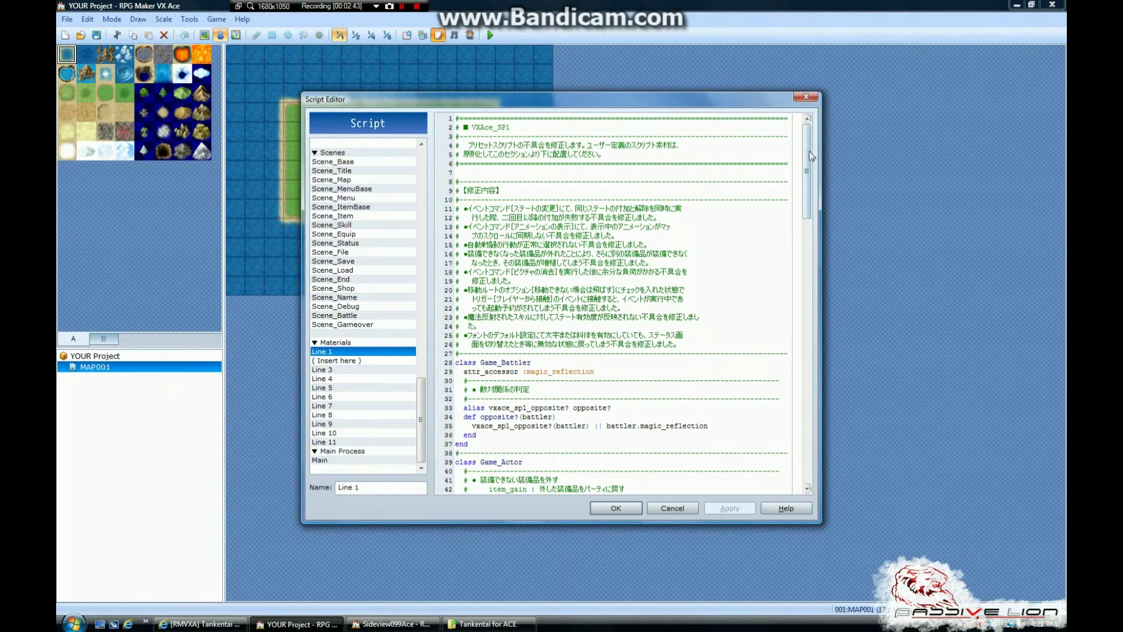
drag(807, 155, 807, 445)
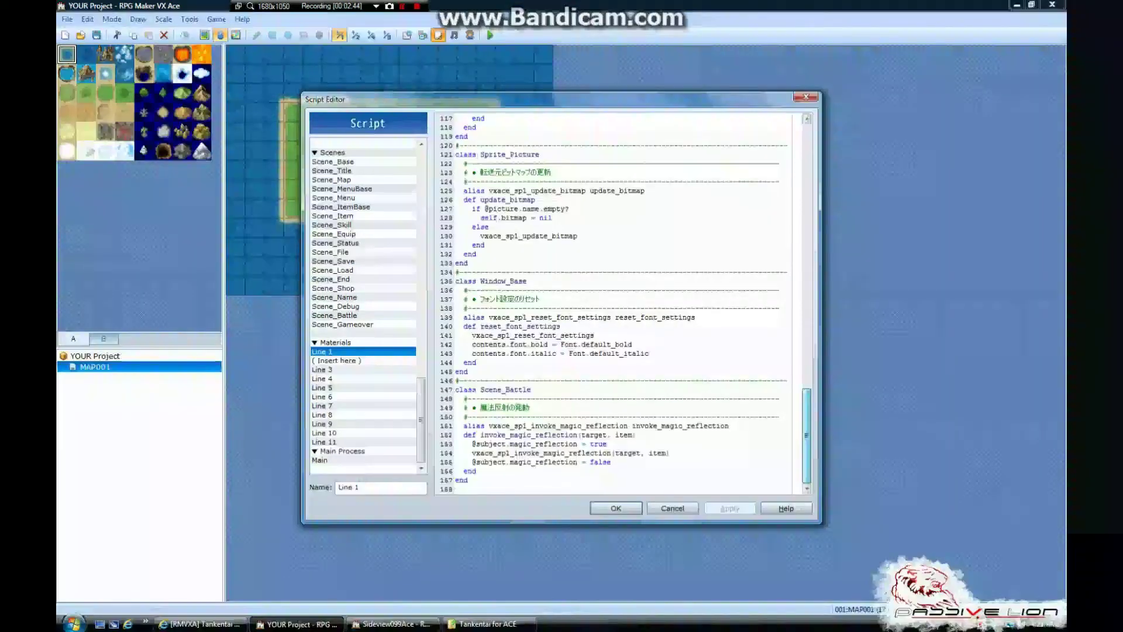
click(329, 363)
click(326, 371)
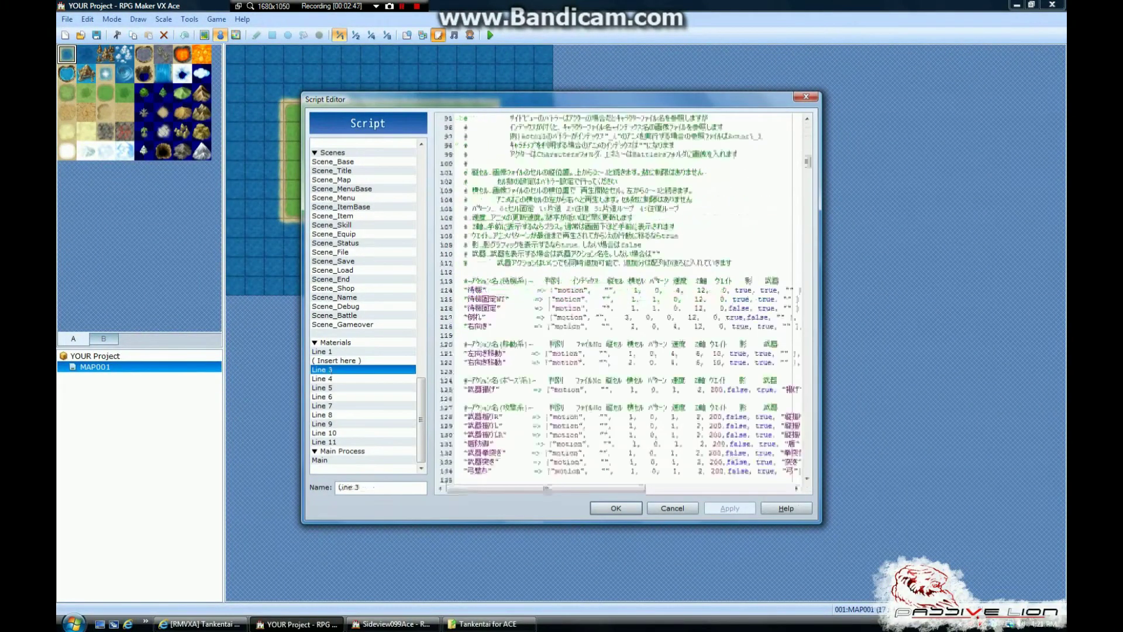
drag(807, 162, 816, 133)
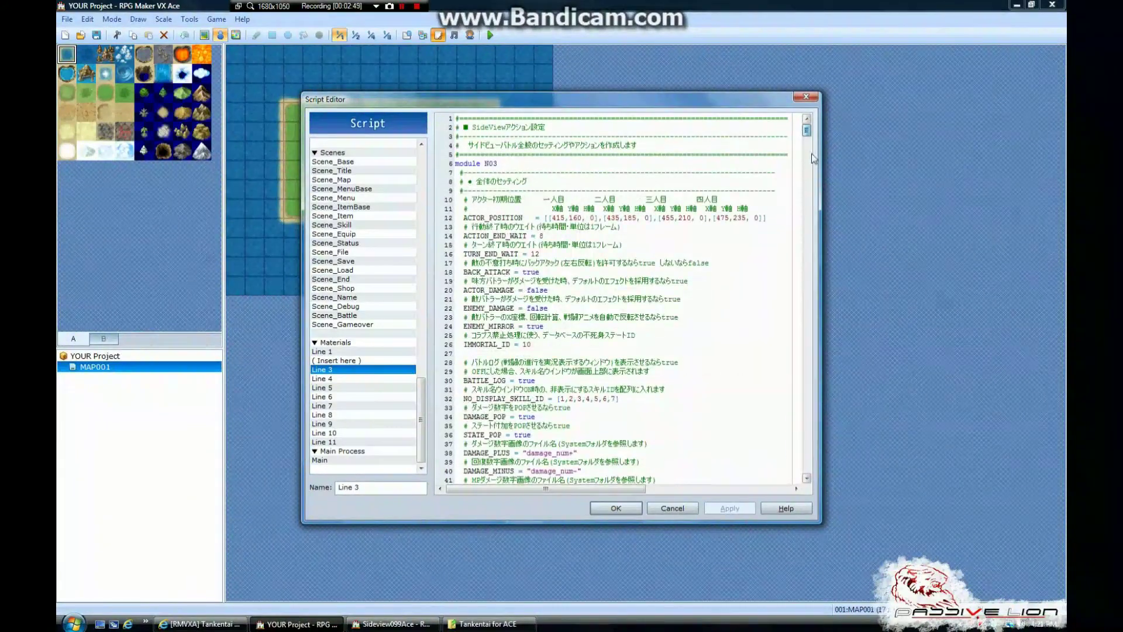
scroll(814, 158, down, 5)
click(338, 378)
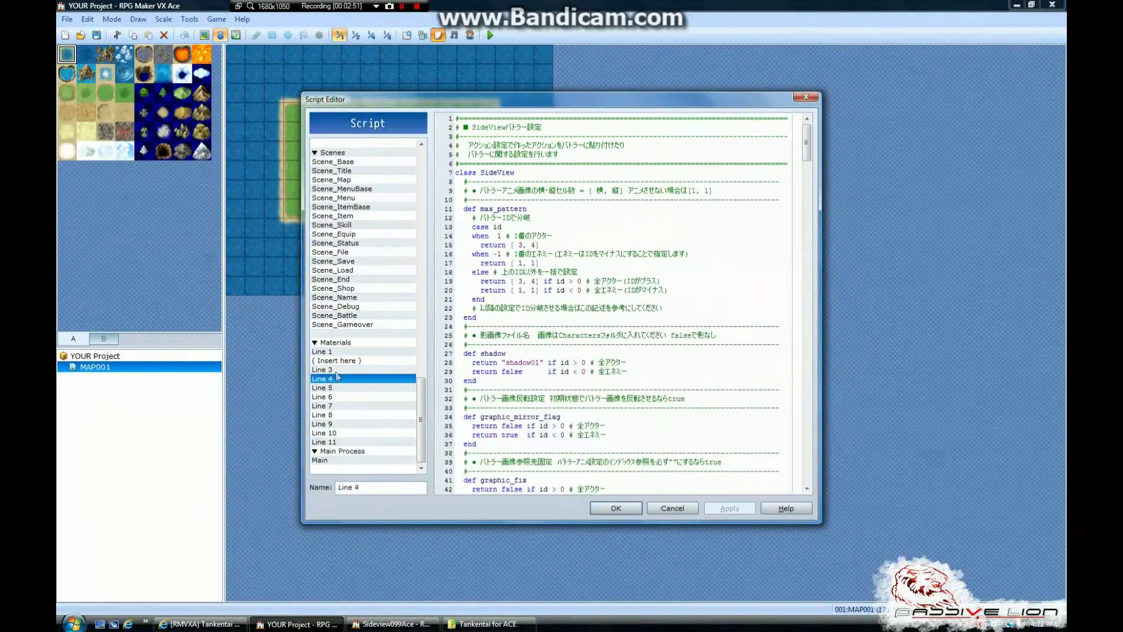
drag(813, 149, 809, 381)
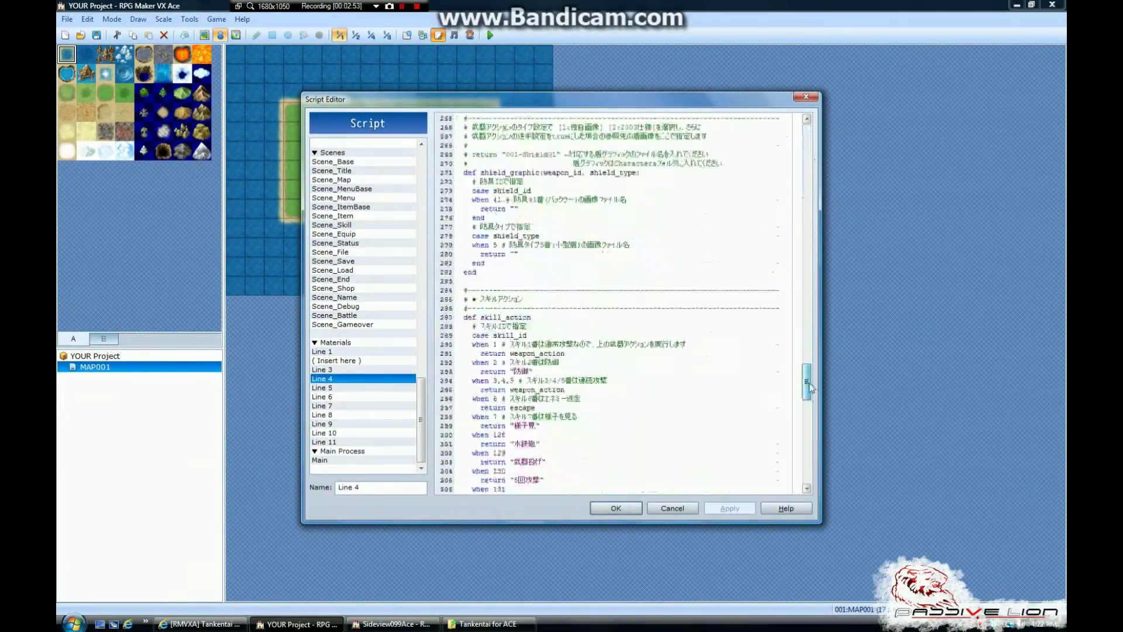
click(351, 396)
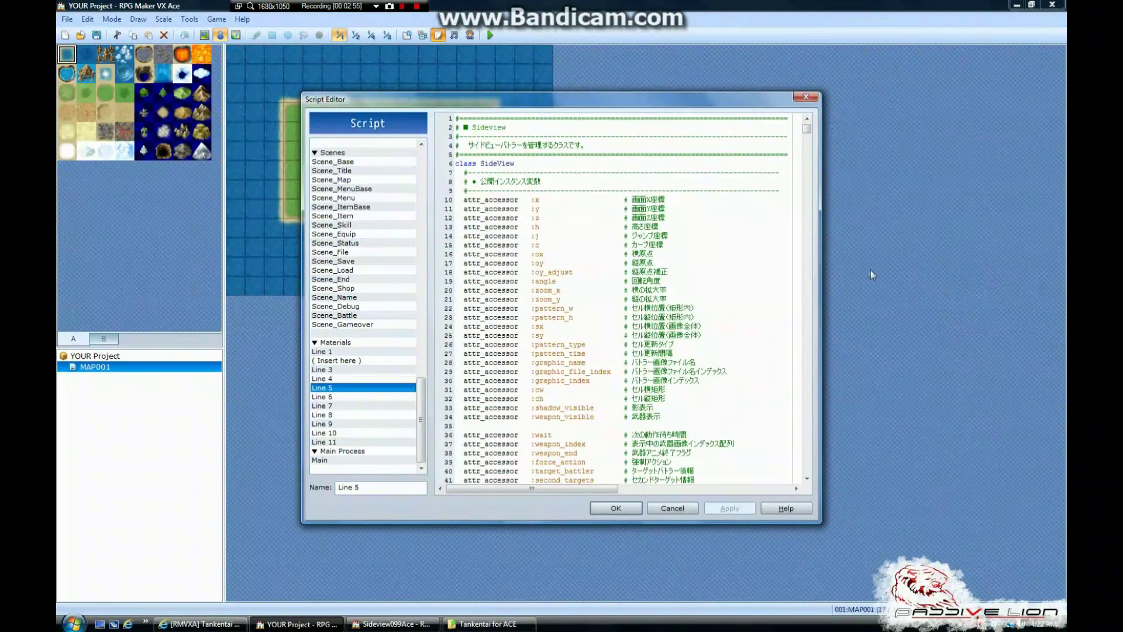
drag(819, 132, 834, 100)
Review the Line 6 weapon sprite script and check Lines 9–11, confirming Line 11 is empty.
click(350, 398)
click(333, 406)
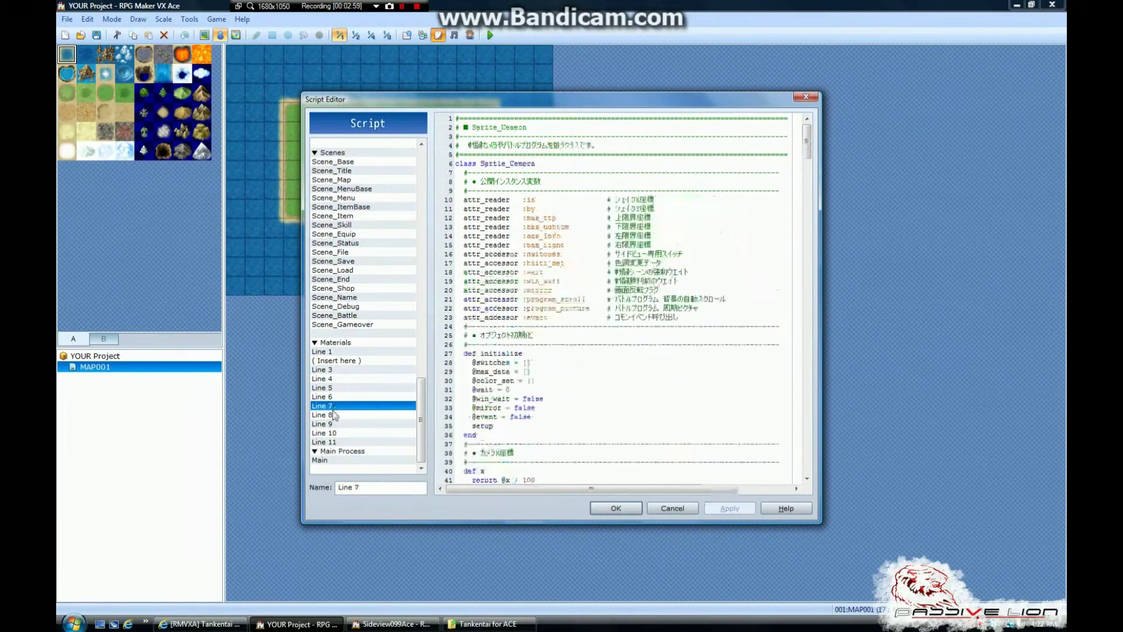
click(331, 415)
click(328, 424)
click(328, 433)
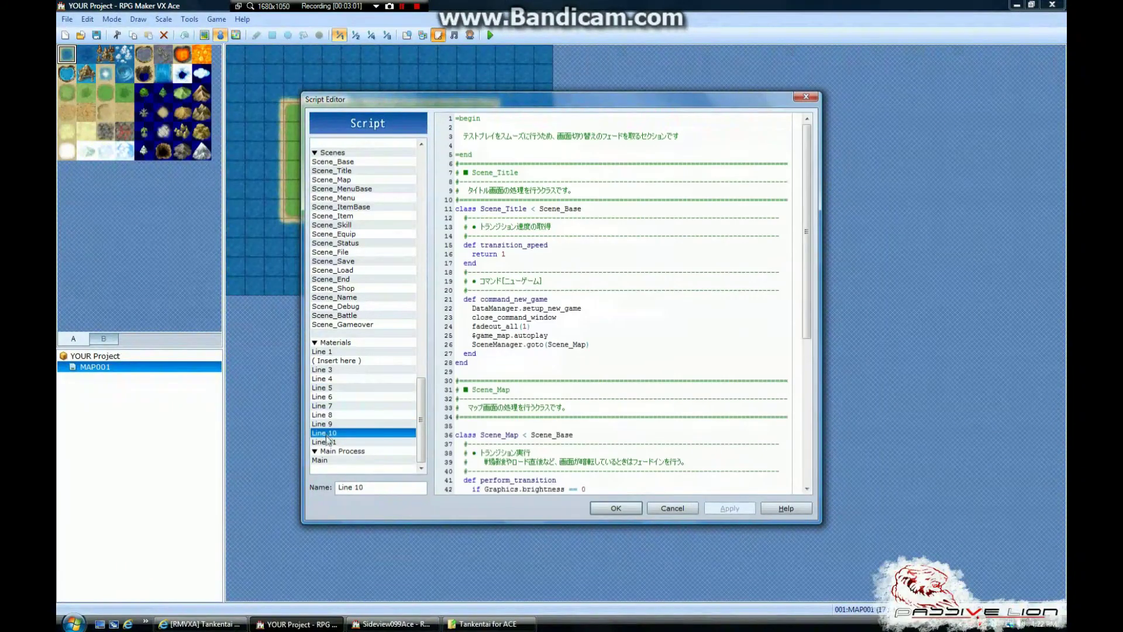
click(330, 443)
click(332, 353)
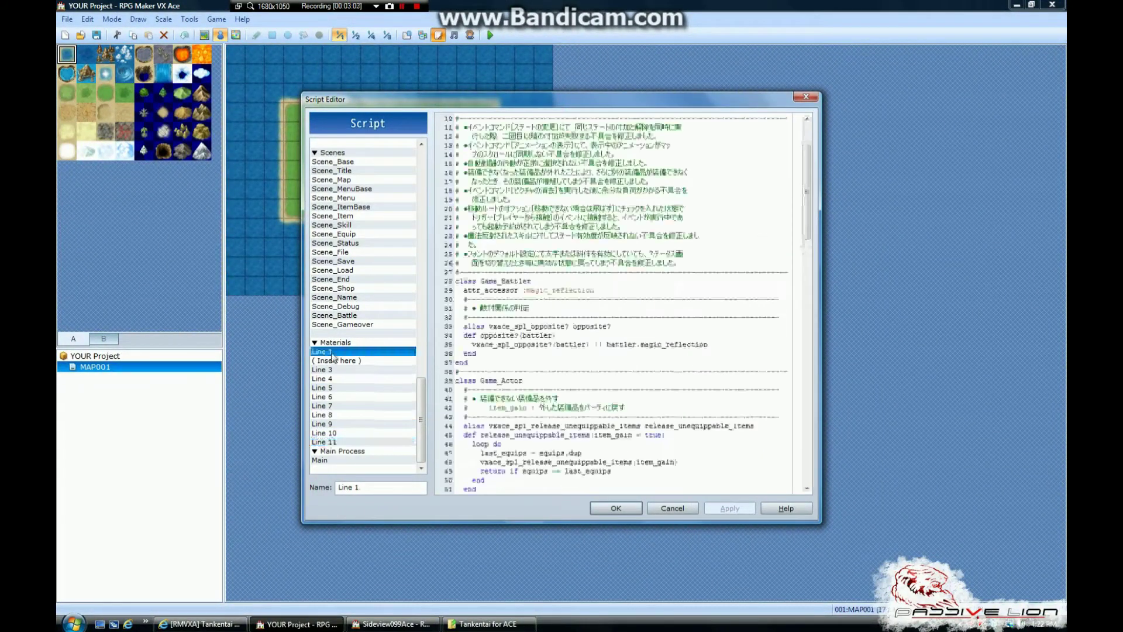
scroll(620, 304, up, 3)
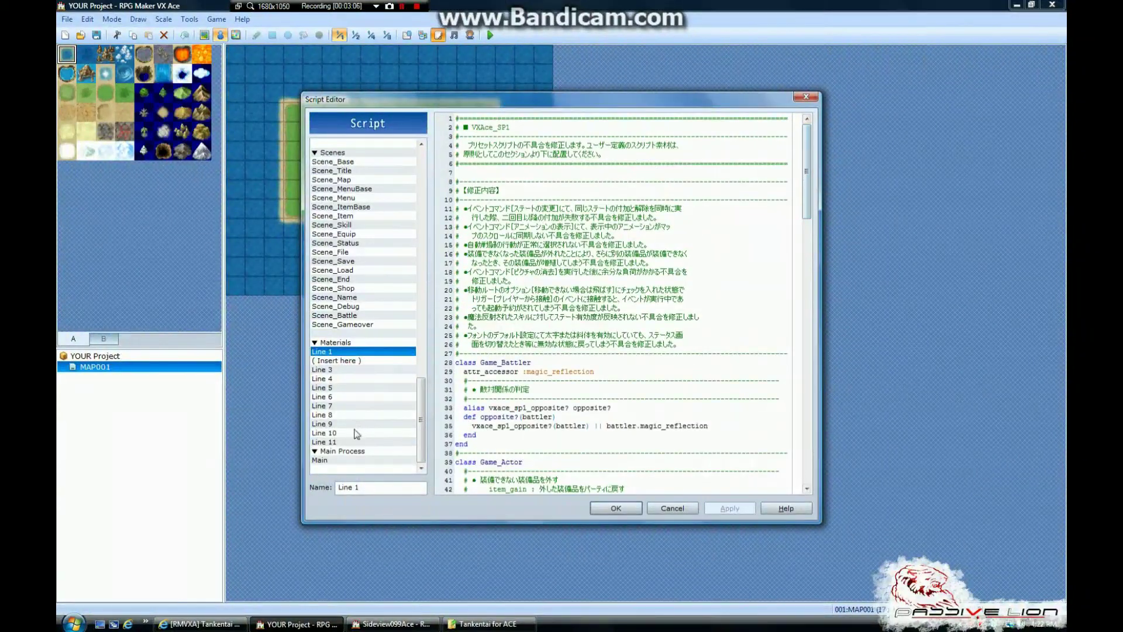
click(329, 442)
click(347, 425)
click(356, 434)
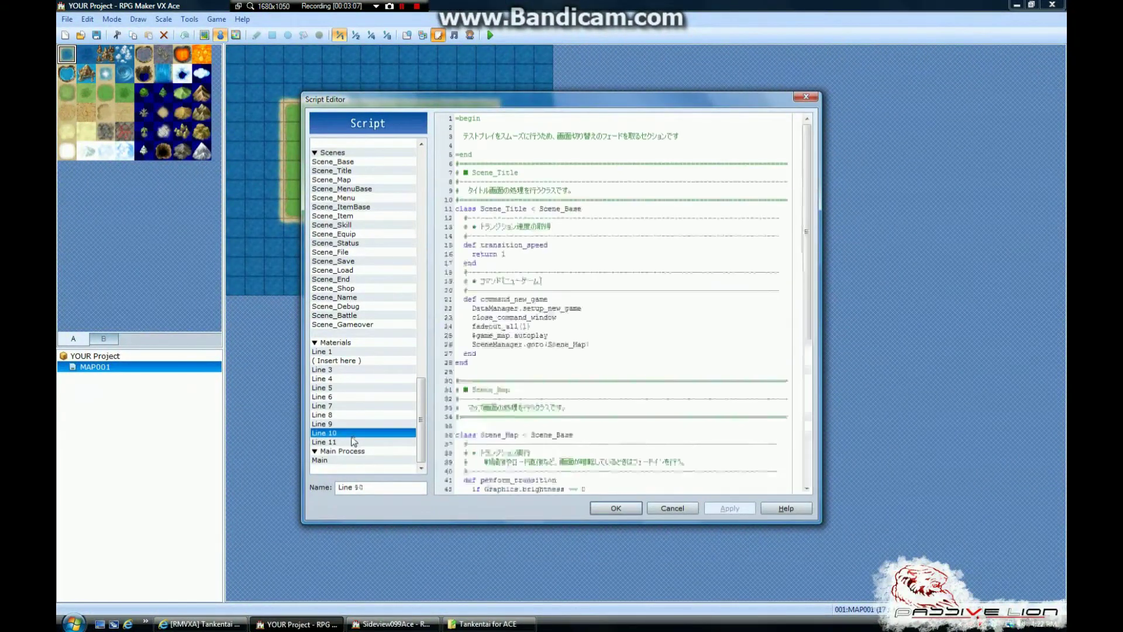
click(355, 442)
click(354, 425)
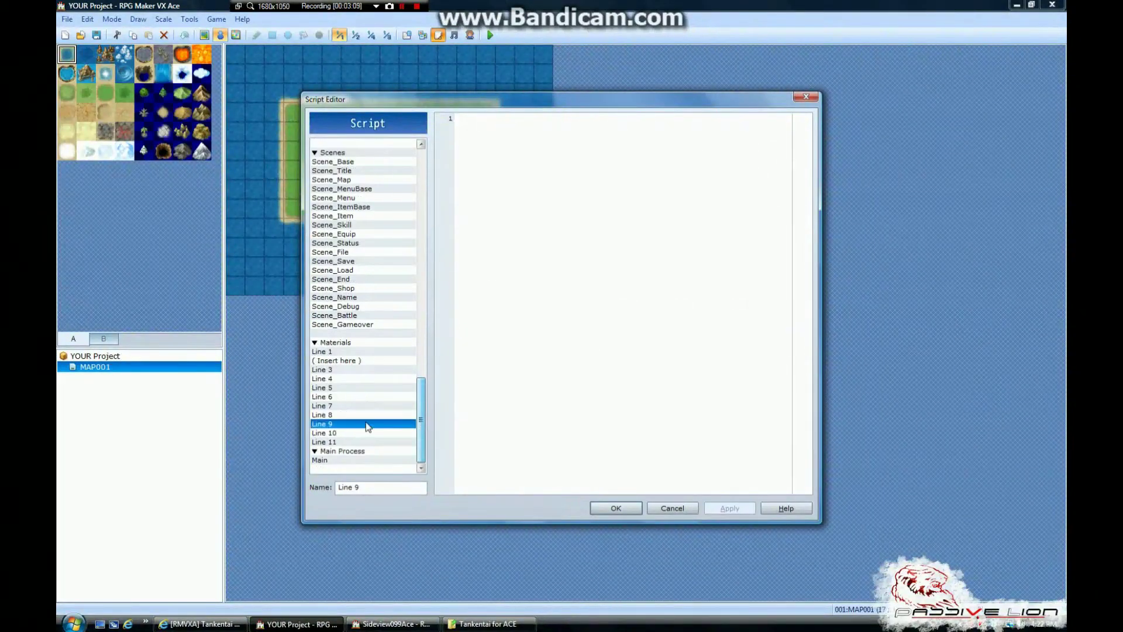
Step back up to the Line 1 VXAce_SP1 script and close the Script Editor with OK.
click(363, 415)
click(356, 405)
click(345, 387)
click(345, 370)
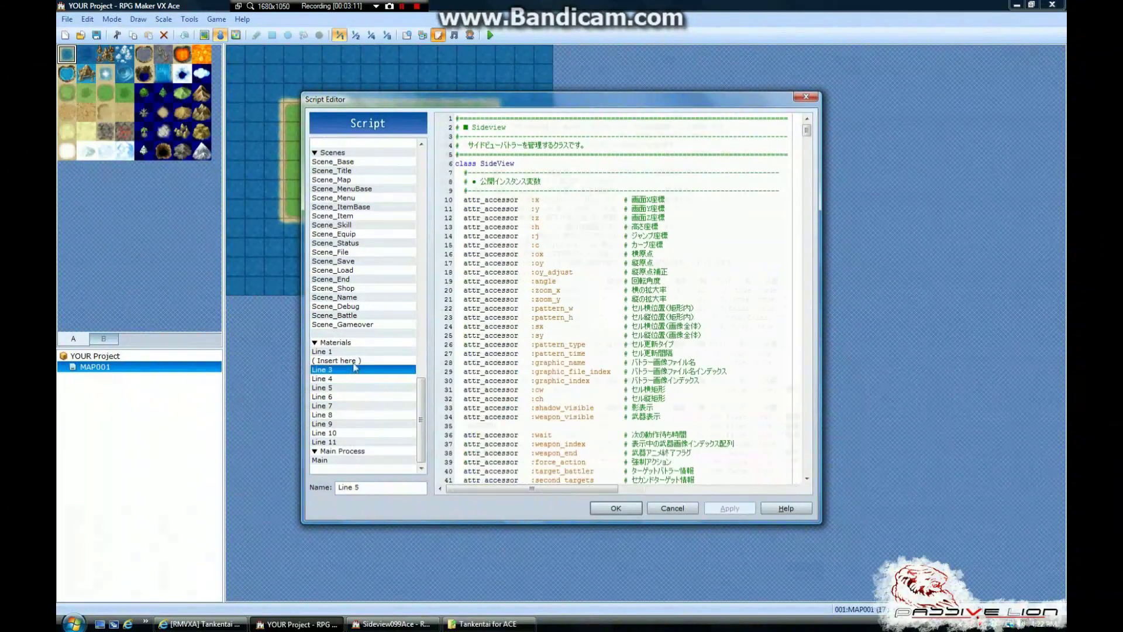
click(345, 360)
click(344, 352)
drag(807, 171, 834, 149)
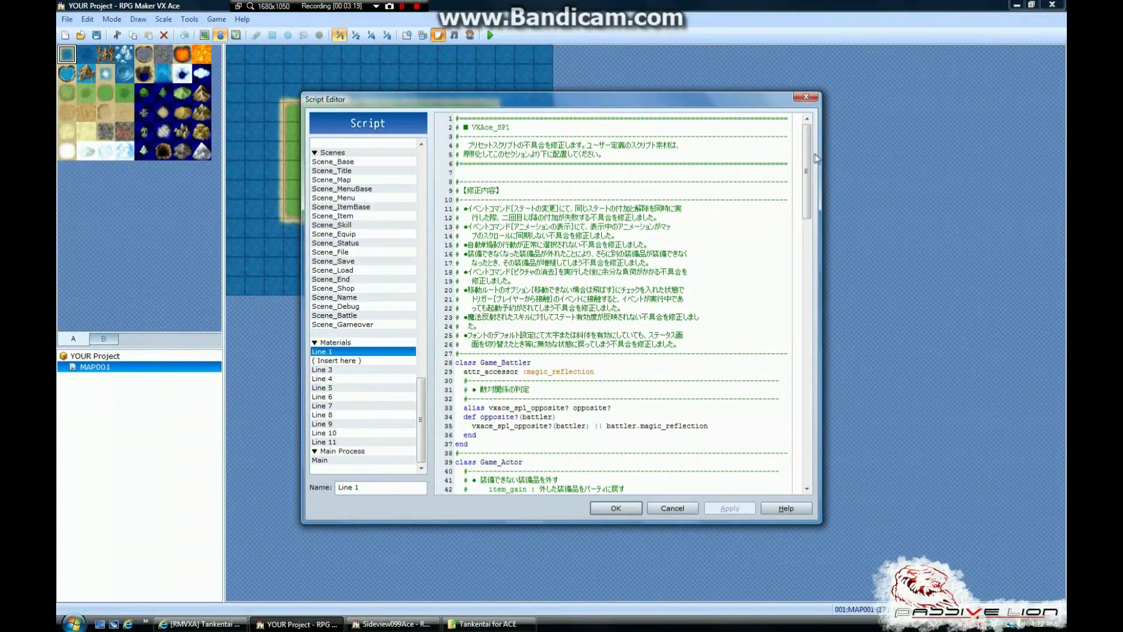
drag(817, 158, 286, 419)
click(353, 360)
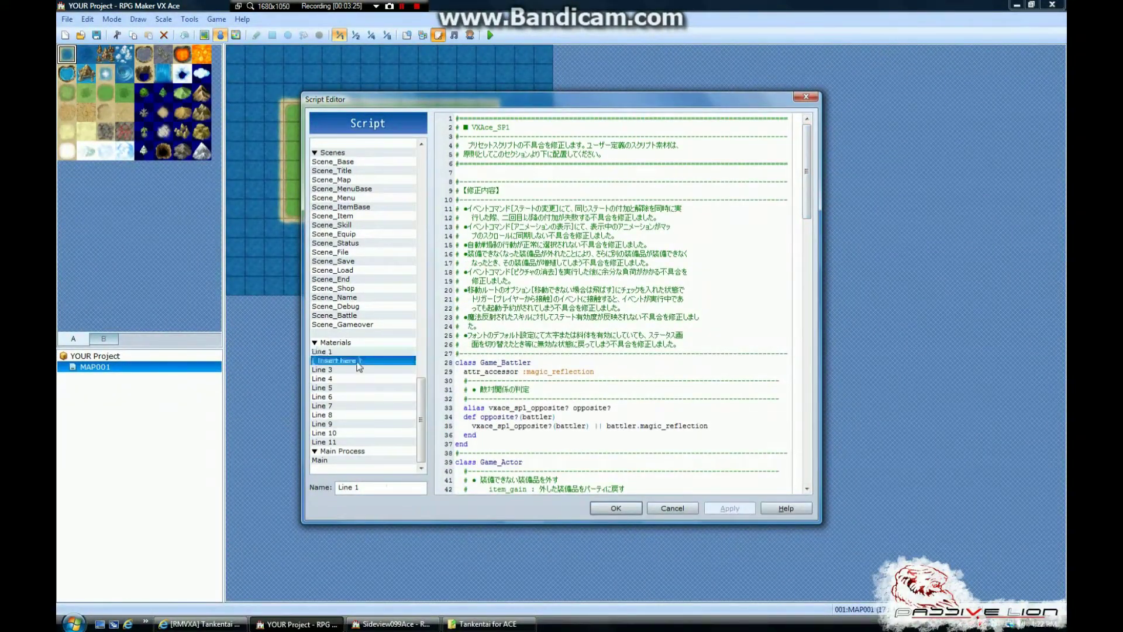
click(614, 507)
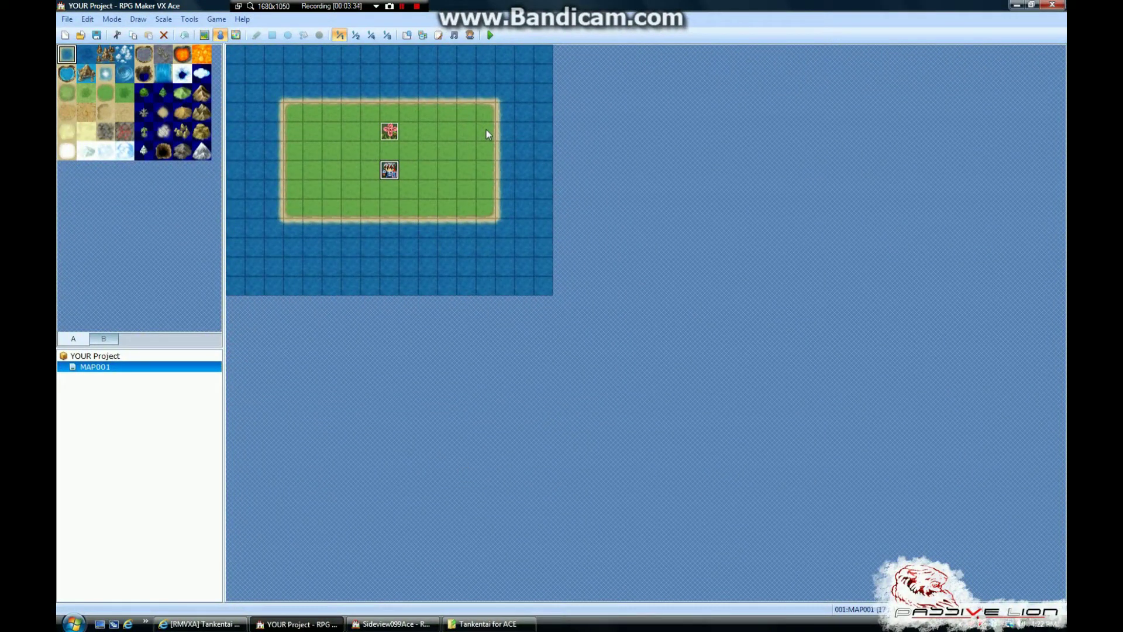
Pick a grass tile, browse YOUR Project's Resource Manager at Graphics/Animations, then switch to Sideview099Ace.
click(435, 134)
click(423, 36)
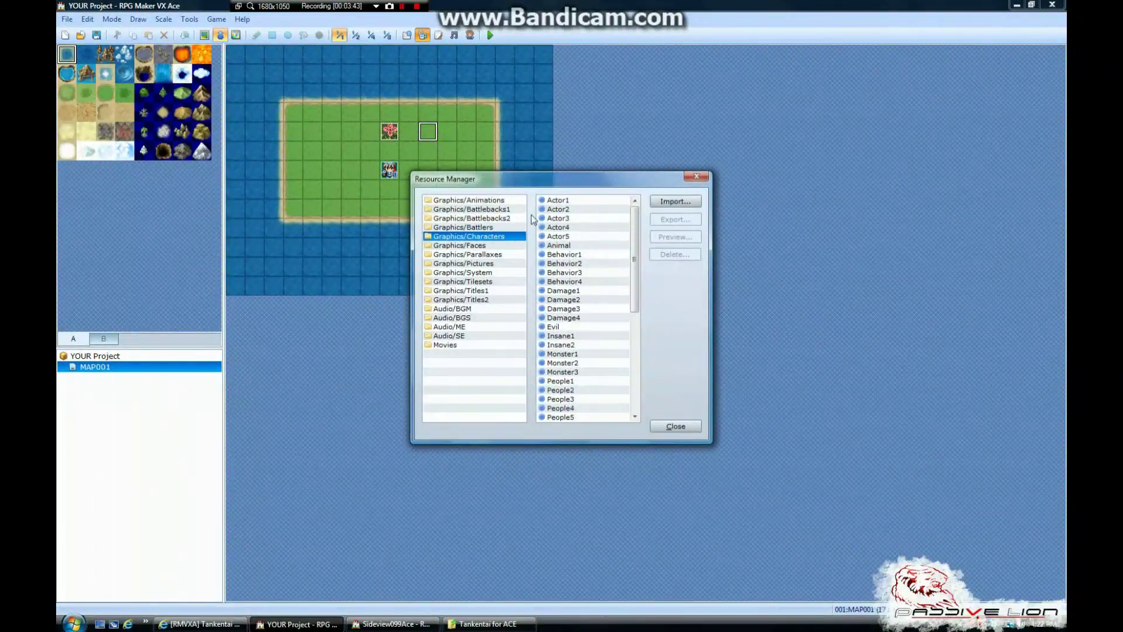
drag(509, 181, 554, 184)
key(Up)
key(Up)
key(Up)
key(Up)
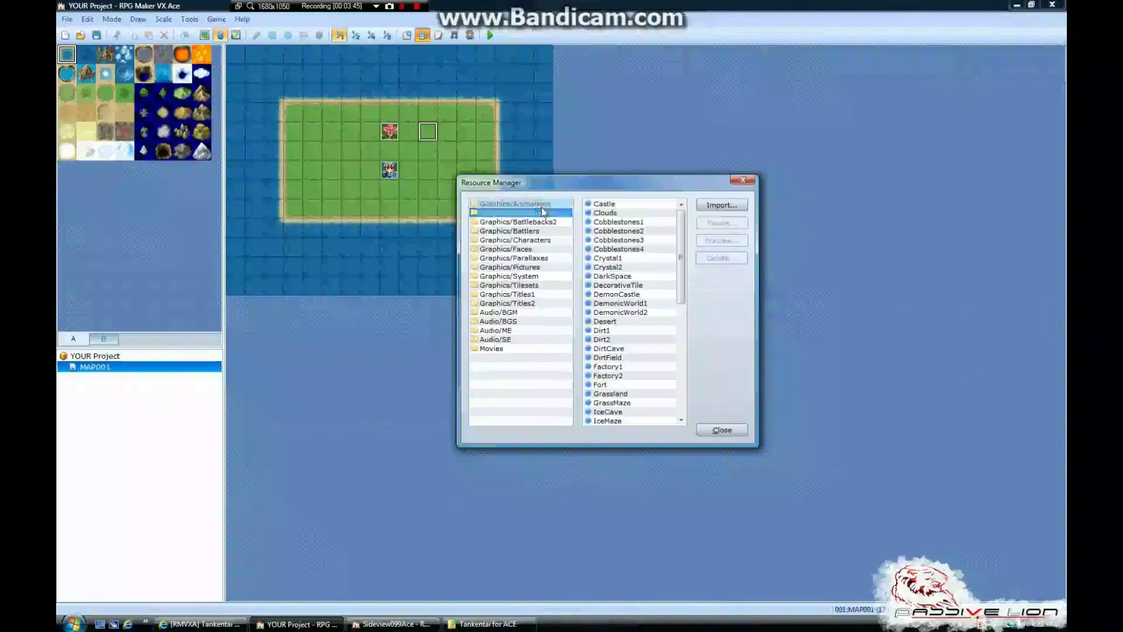
click(710, 431)
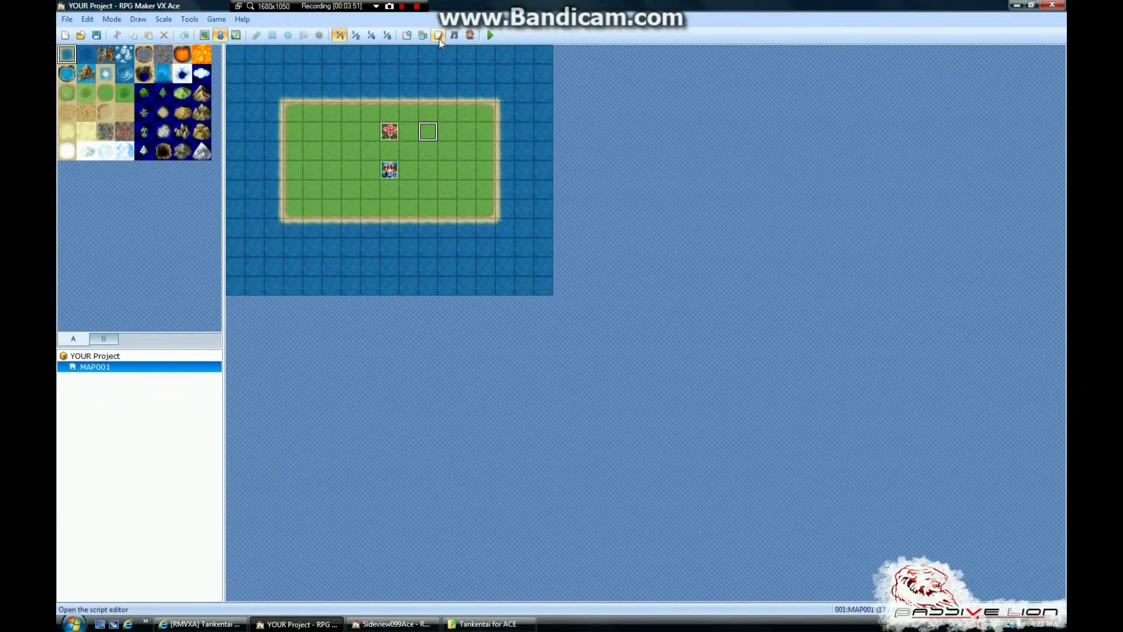
click(368, 624)
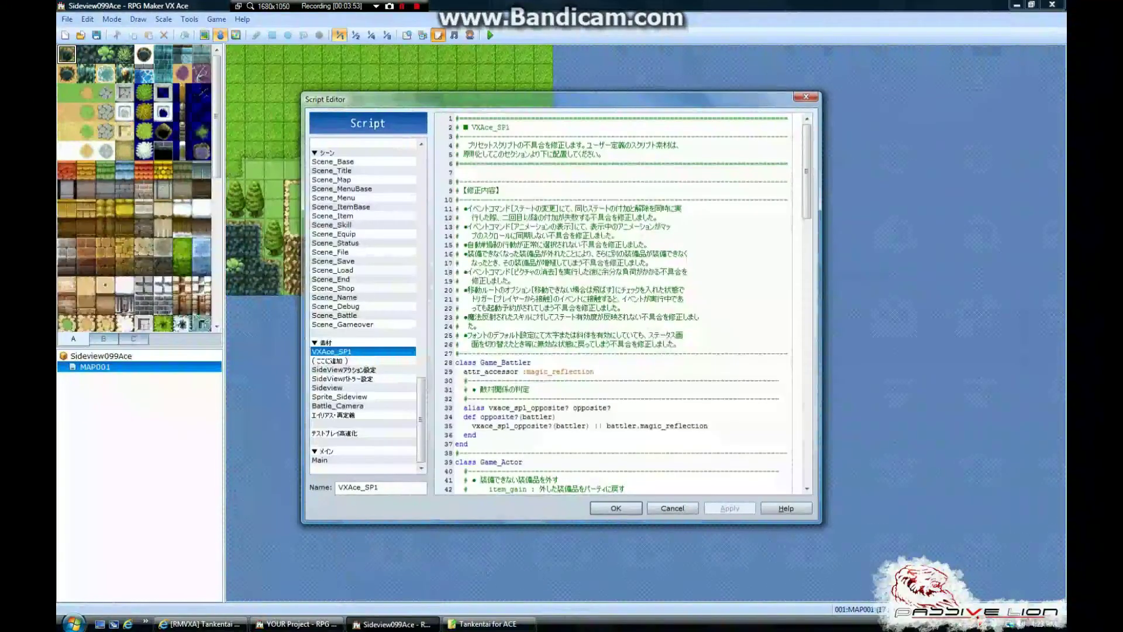
Close the demo's scripts and browse Battlebacks1, Animations, Battlebacks2 and Battlers in its Resource Manager.
click(616, 508)
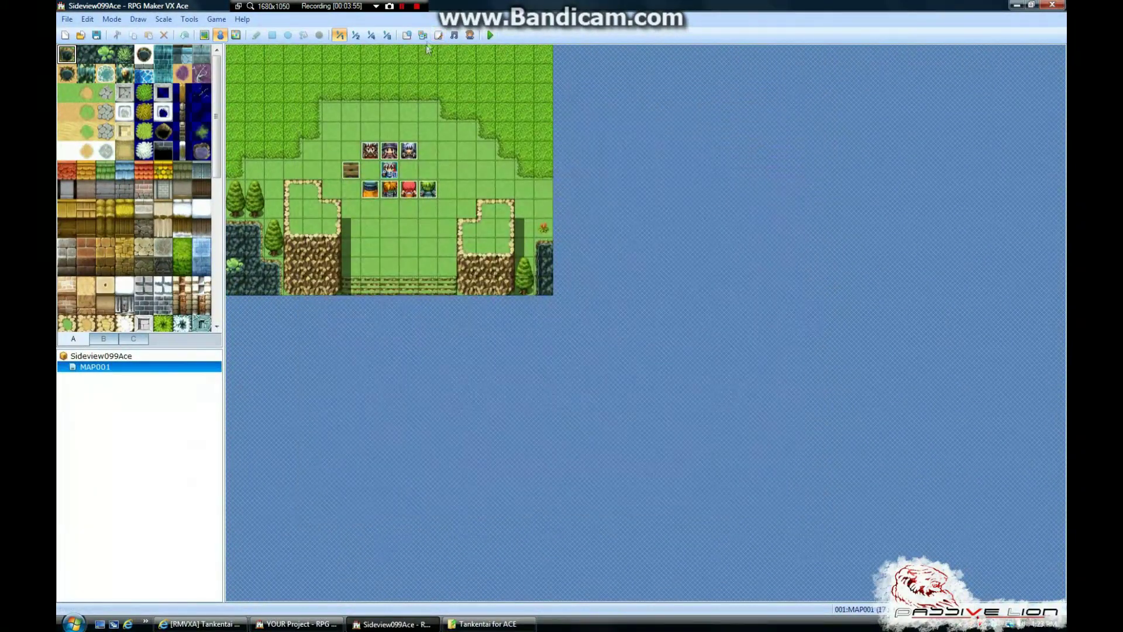
click(427, 36)
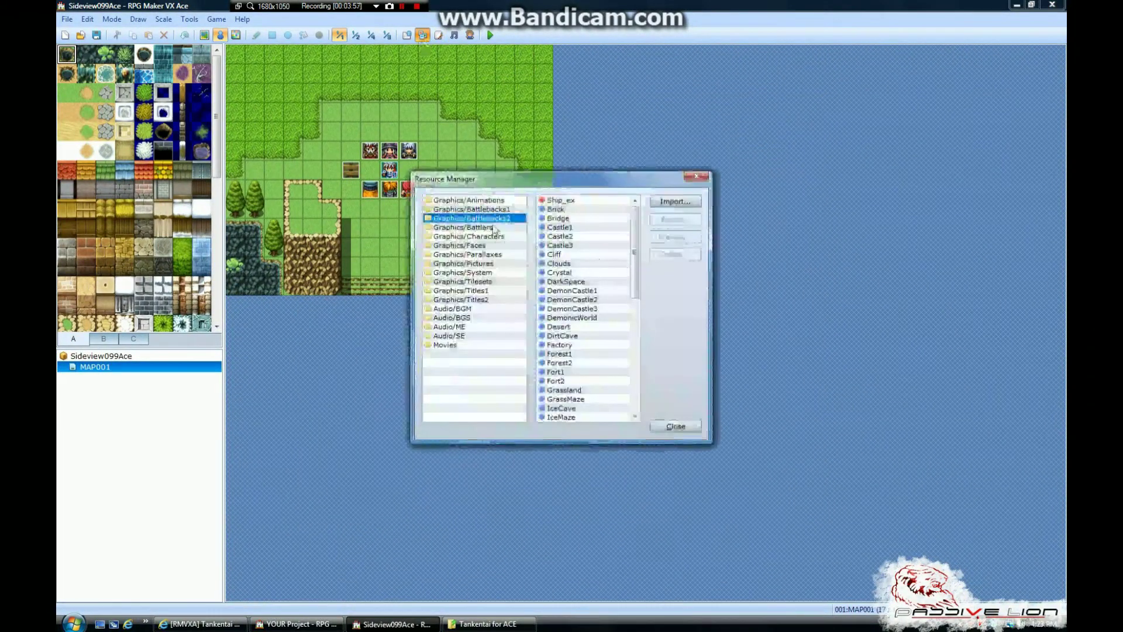
click(497, 209)
click(488, 200)
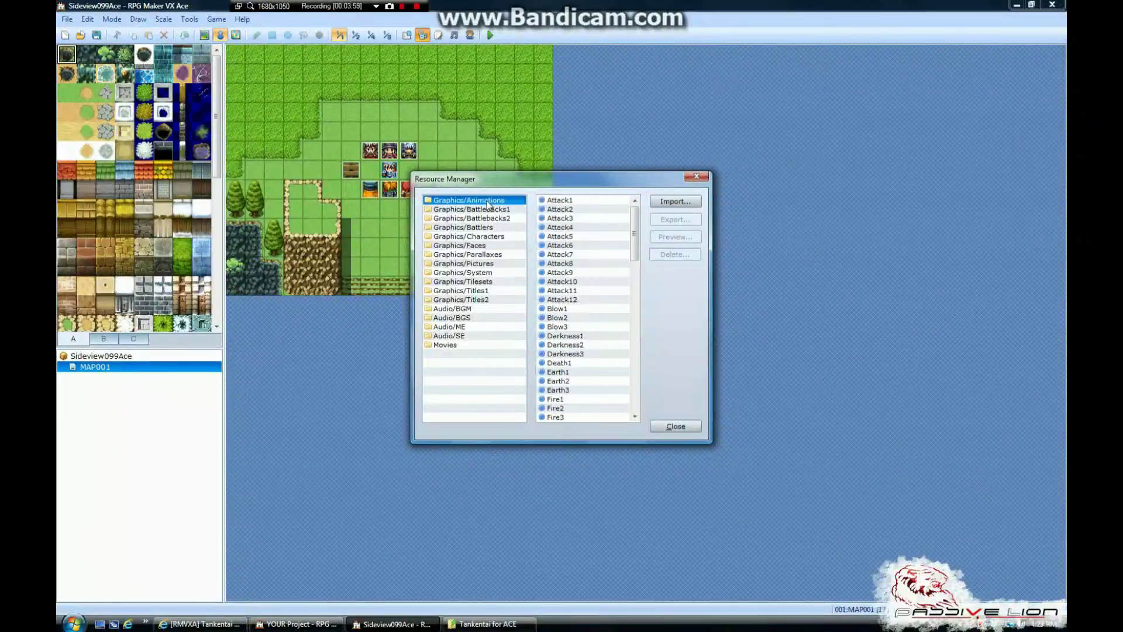
click(491, 220)
click(494, 209)
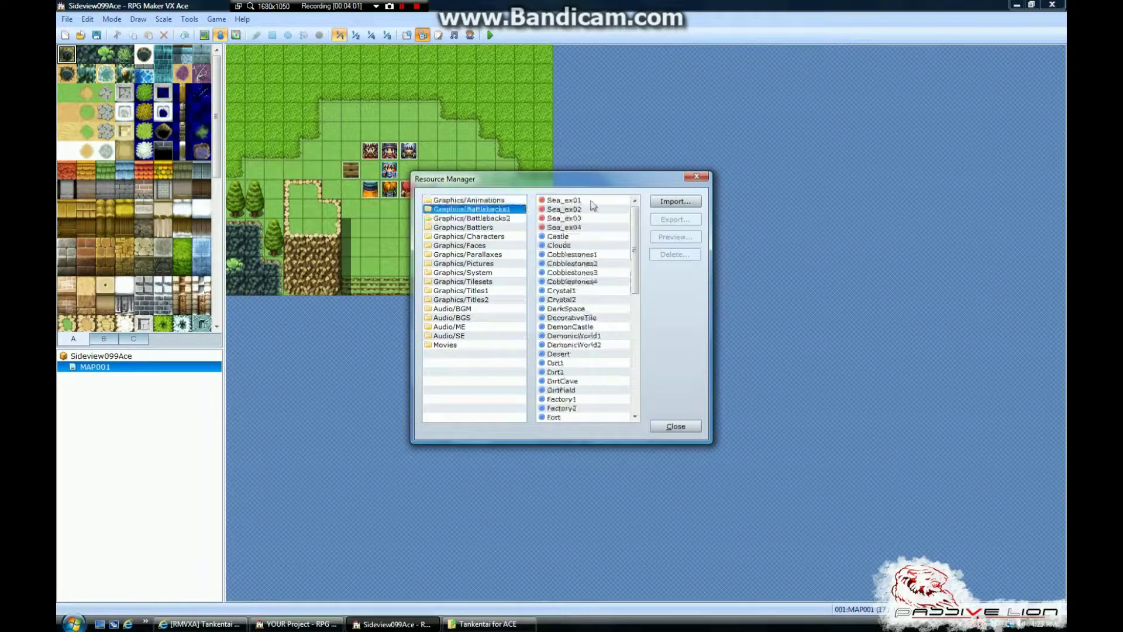
click(585, 219)
click(512, 219)
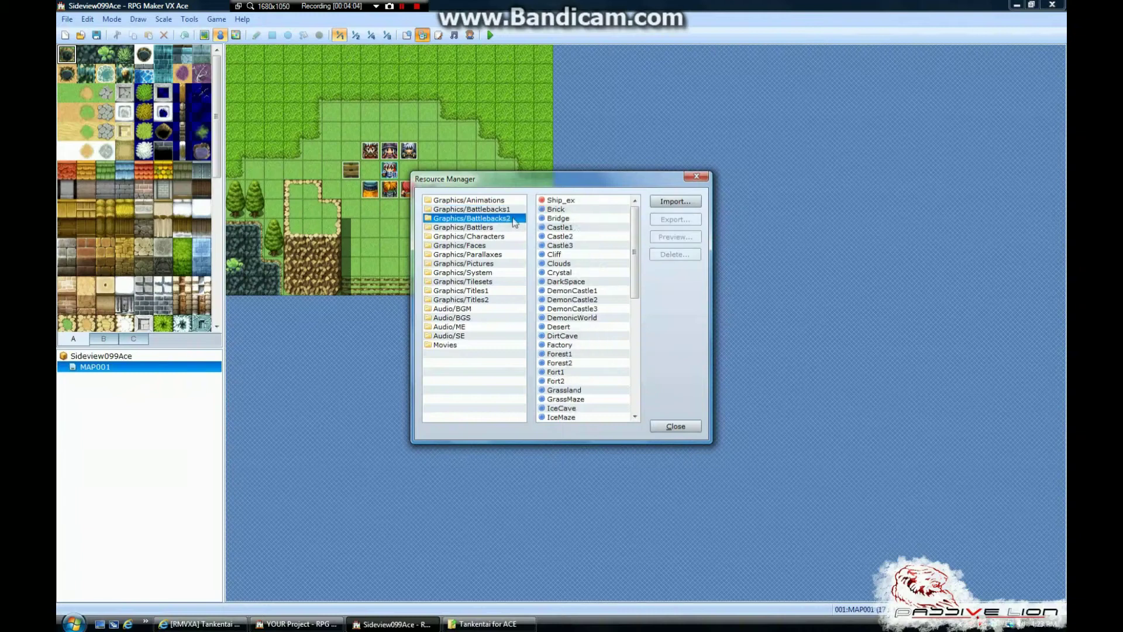
click(577, 208)
click(463, 228)
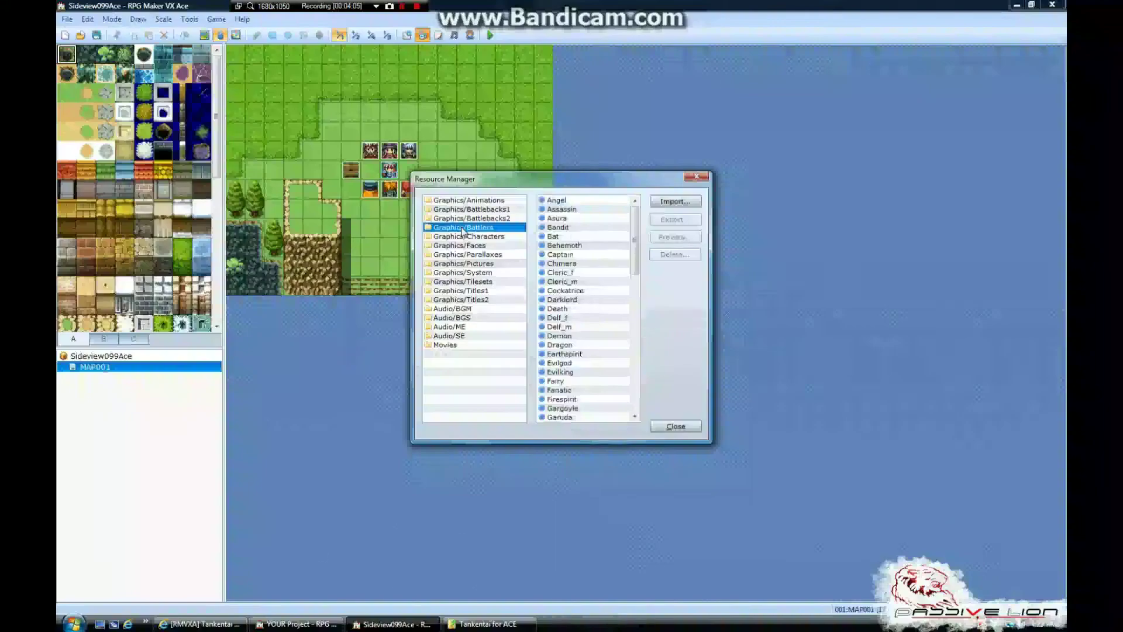
Preview the Characters sheets Actor1_1–Actor5_1, Animal_1, shadow01, bow01 and arrow01.
click(506, 237)
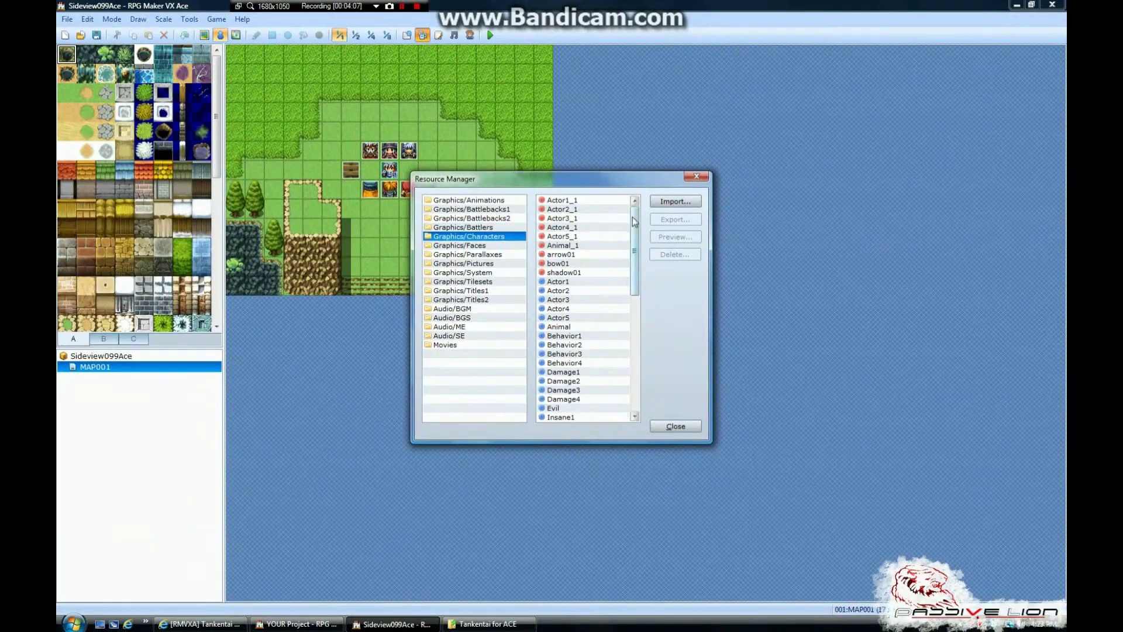
scroll(581, 214, down, 5)
scroll(581, 214, up, 5)
click(577, 203)
click(578, 209)
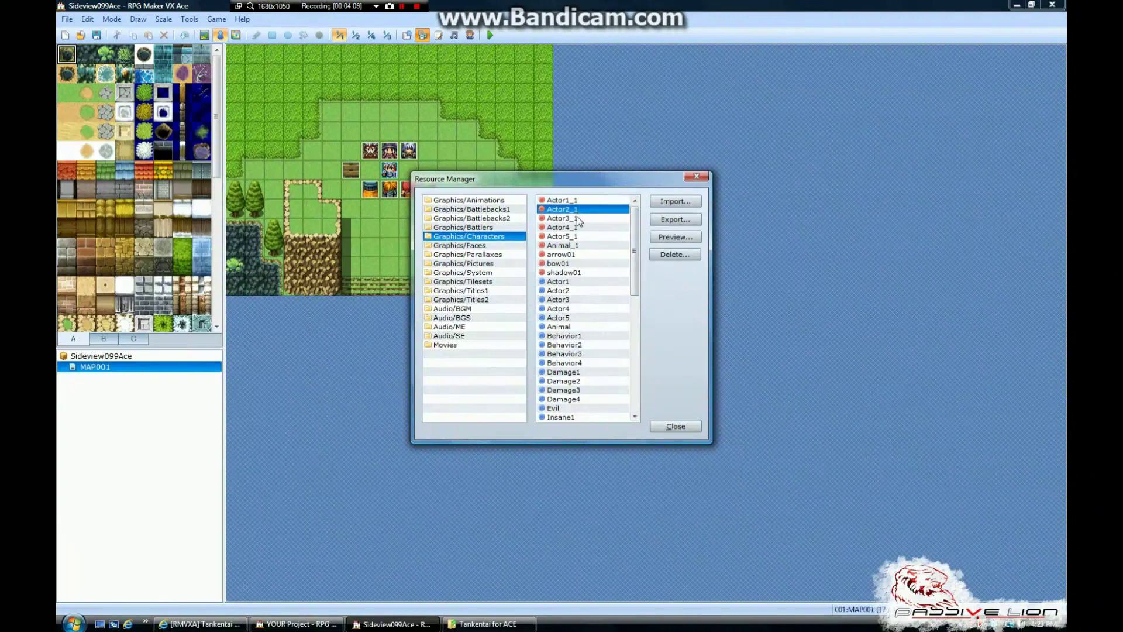
click(576, 218)
click(575, 228)
click(574, 237)
click(572, 245)
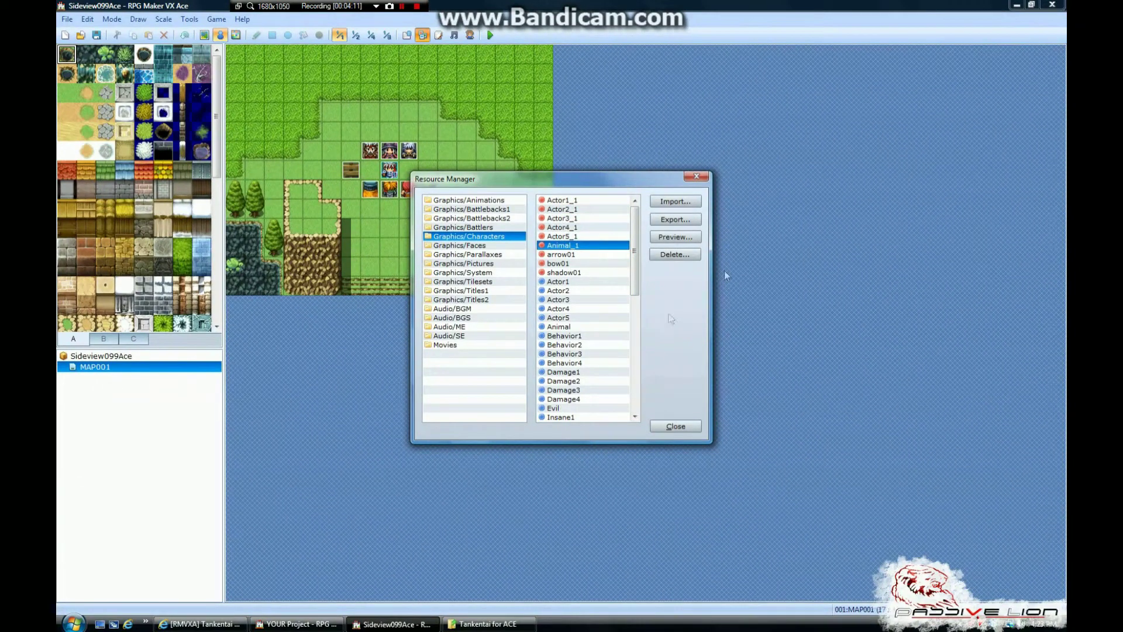
click(581, 272)
click(578, 263)
click(578, 255)
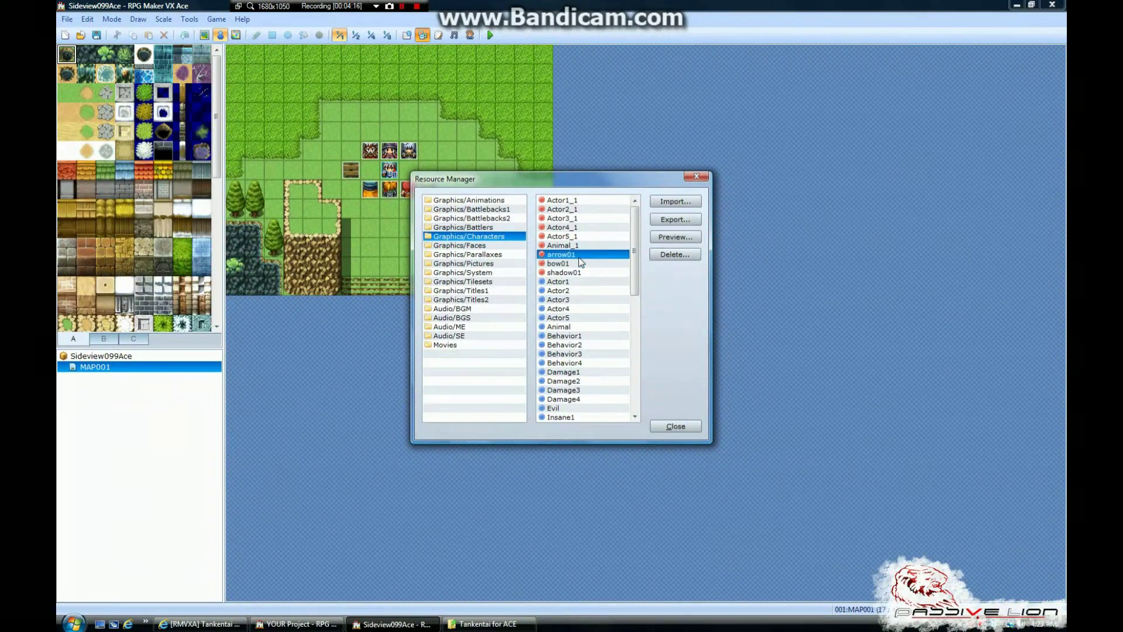
Revisit Battlers and Battlebacks, start exporting Sea_ex01 then cancel, and close the Resource Manager.
click(496, 229)
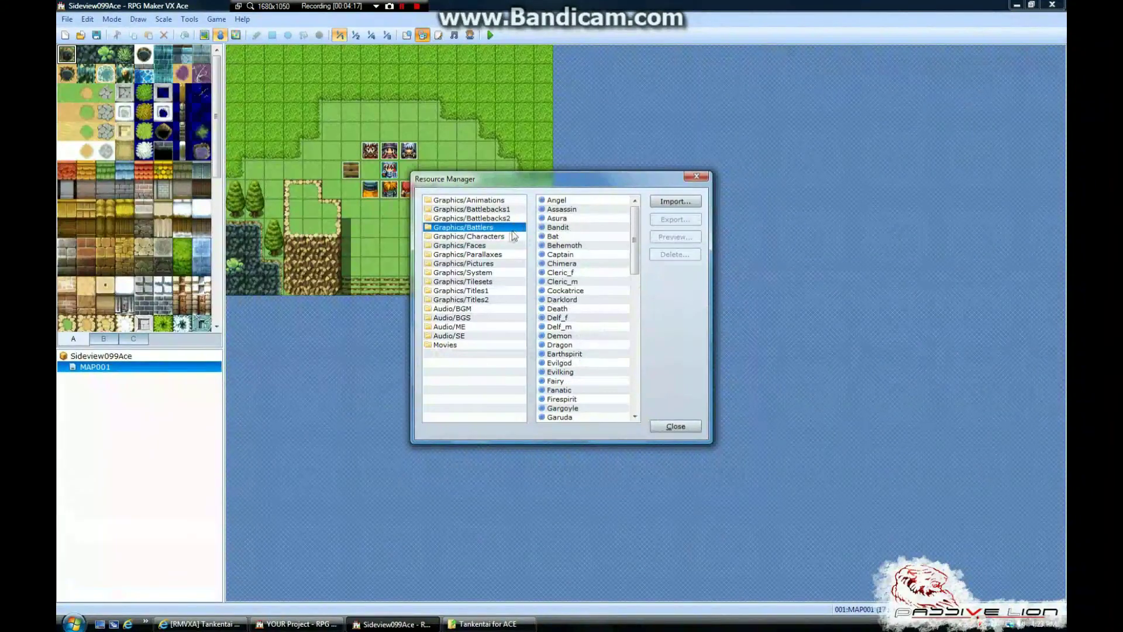
click(509, 237)
click(501, 210)
click(501, 218)
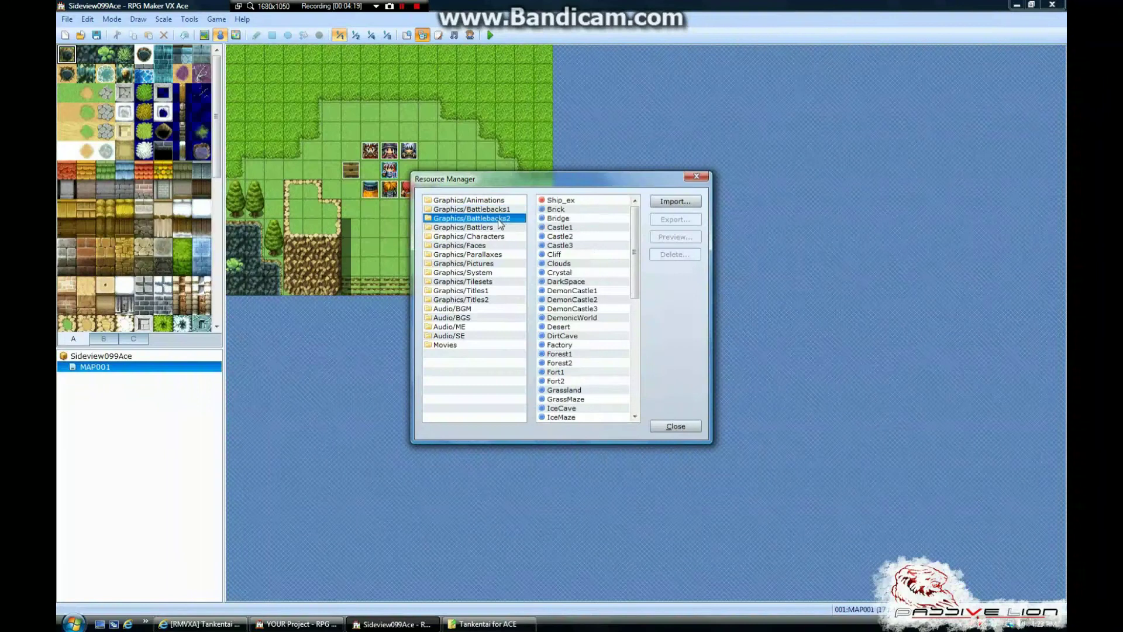
click(511, 211)
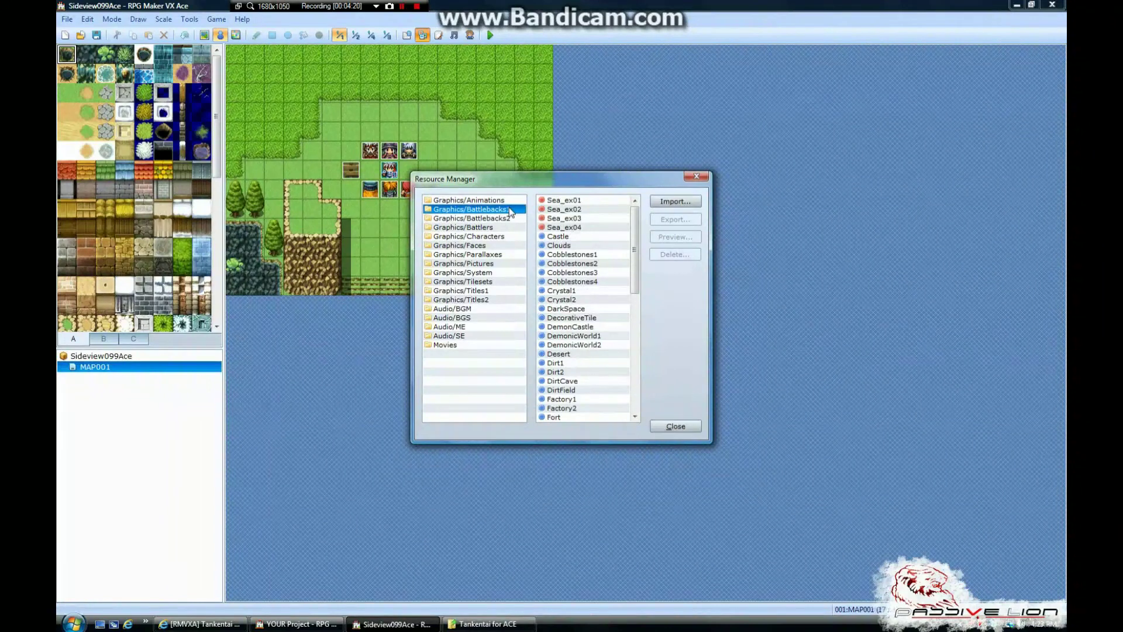
click(561, 201)
click(674, 220)
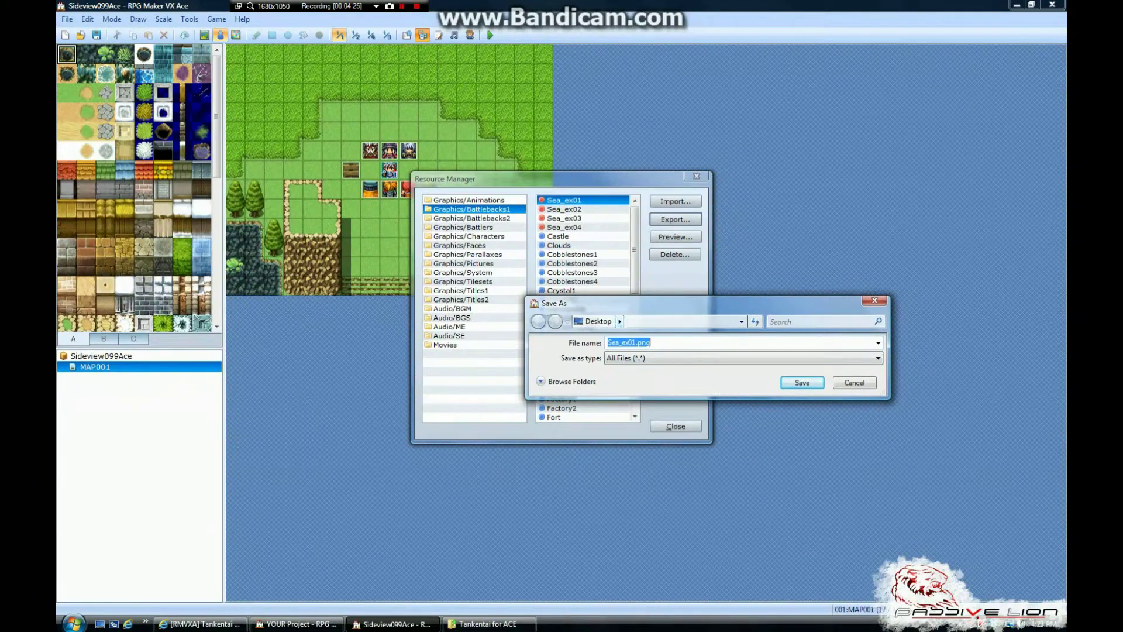
click(802, 382)
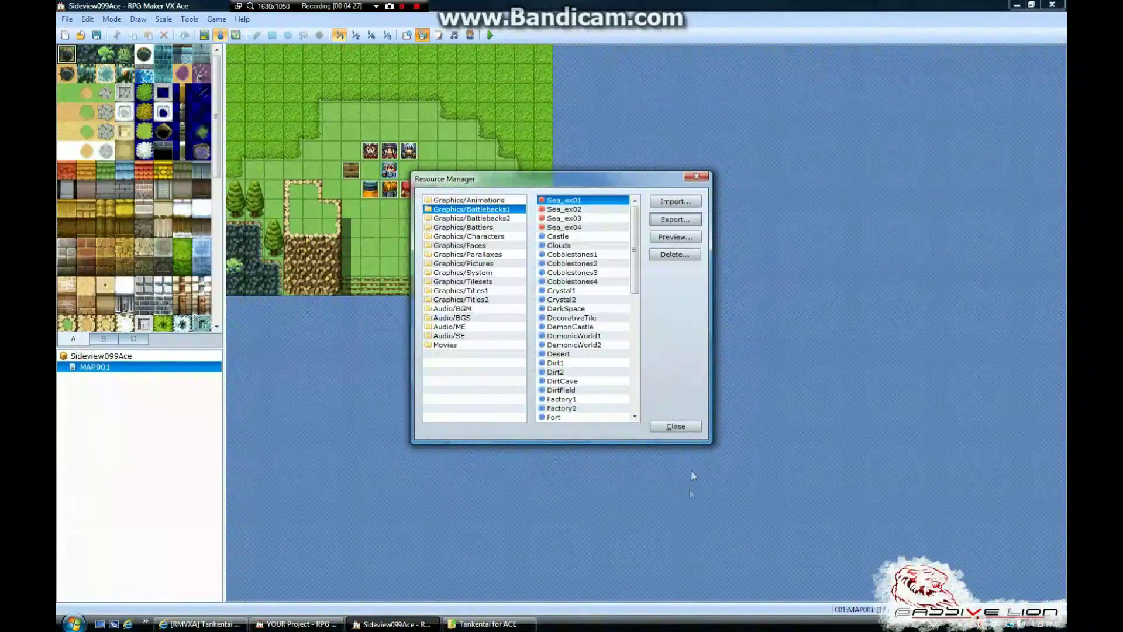
click(661, 427)
click(489, 624)
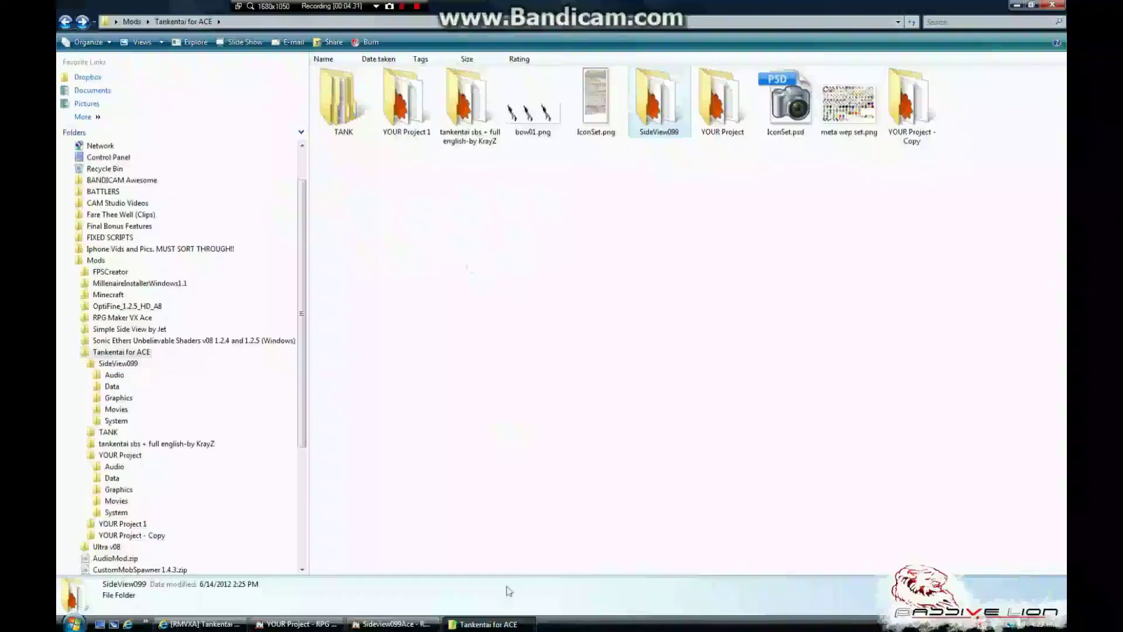
Open the TANK folder and view its Animations, Battlebacks 1 and Characters images in turn.
double_click(351, 100)
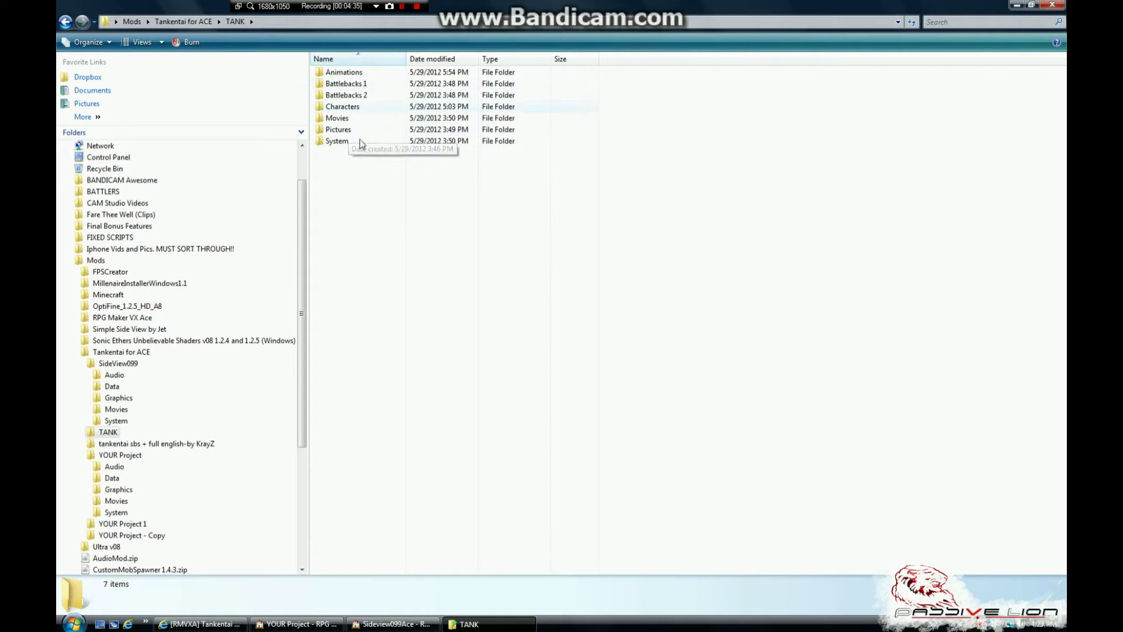
double_click(367, 72)
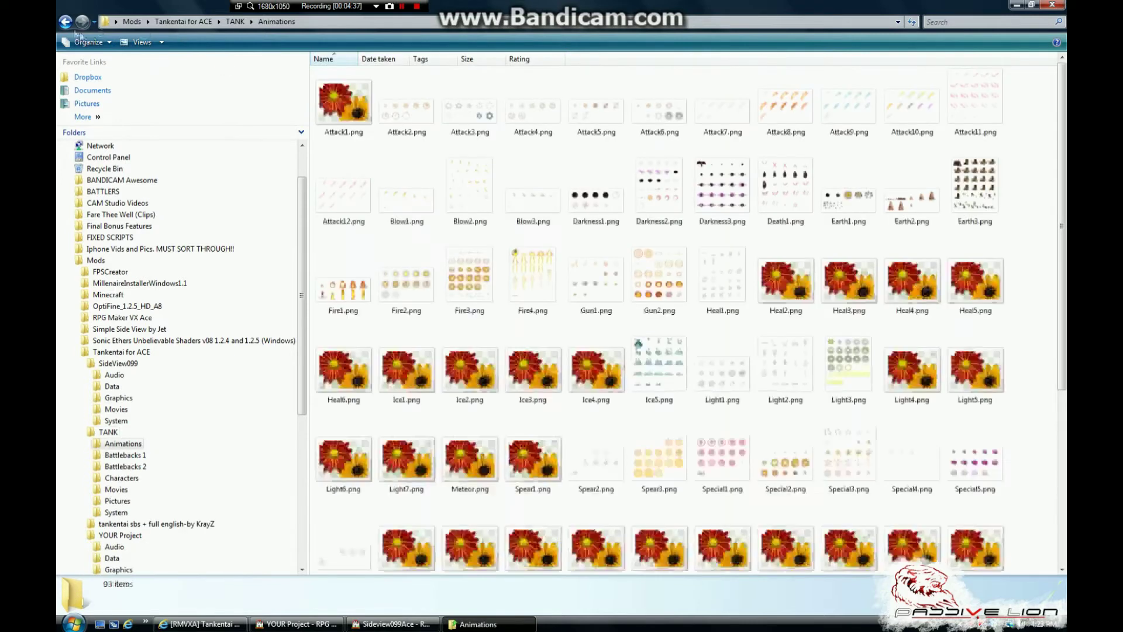
click(66, 22)
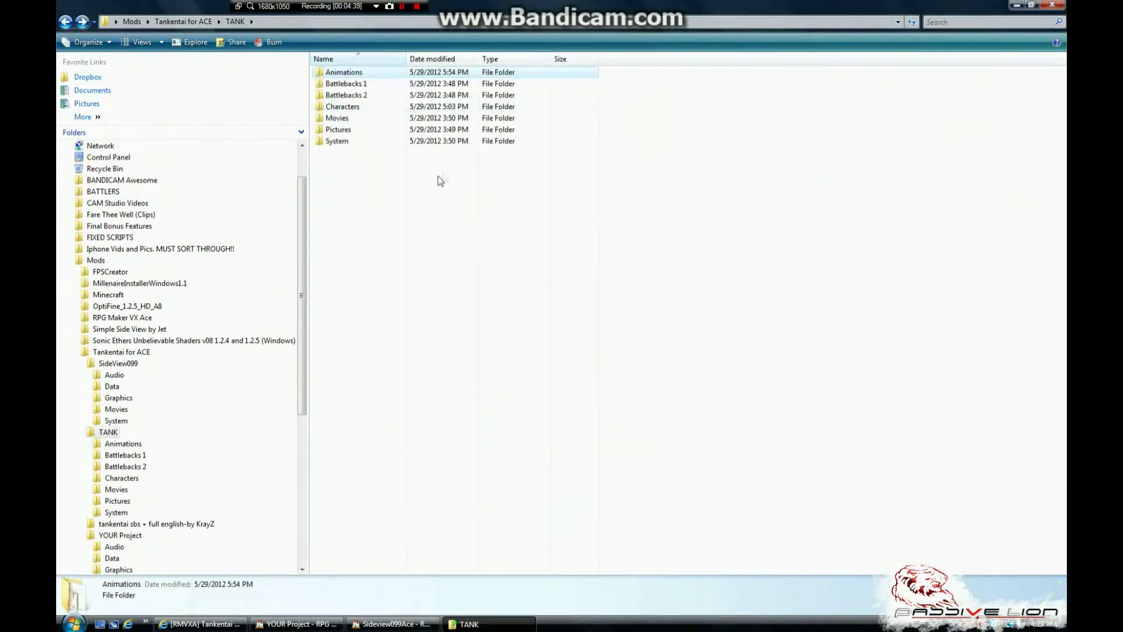
double_click(357, 84)
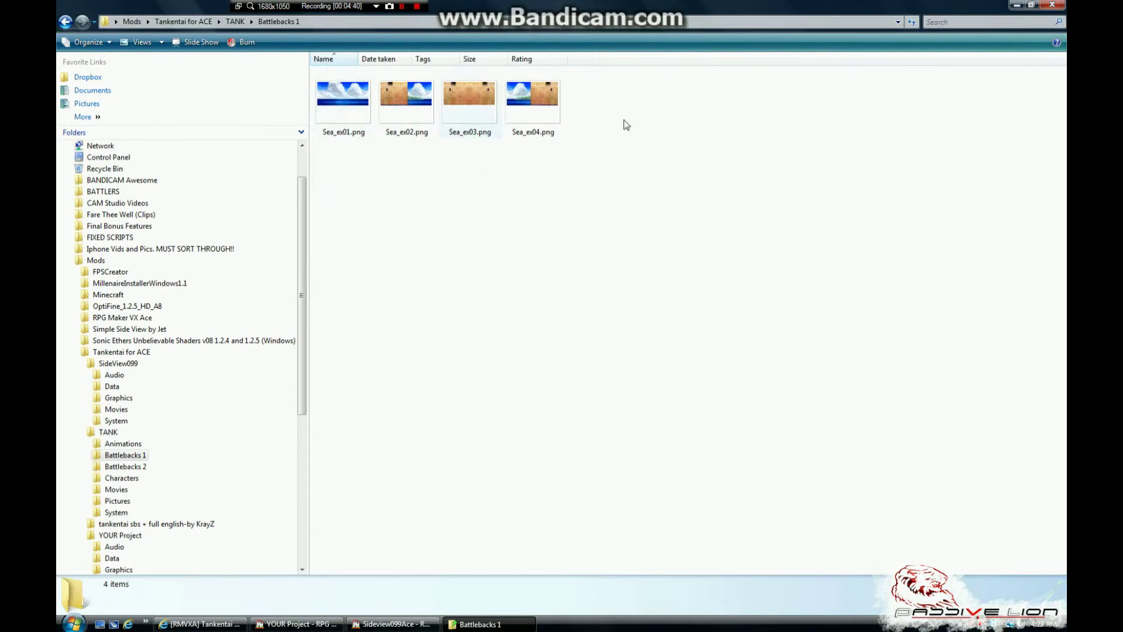
key(BackSpace)
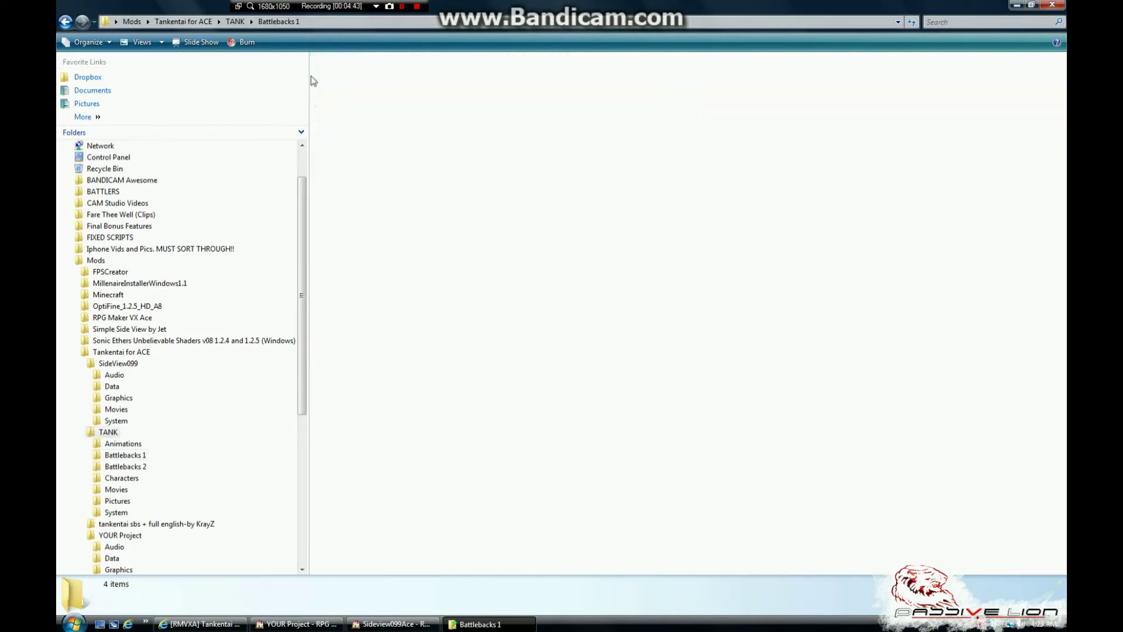
click(339, 96)
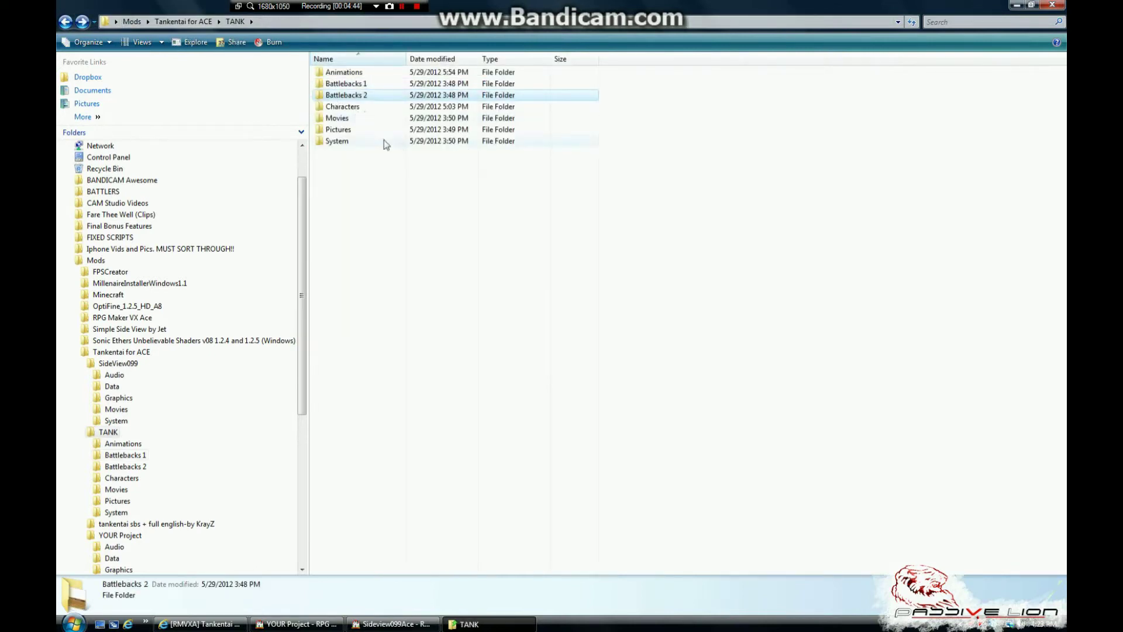
click(355, 108)
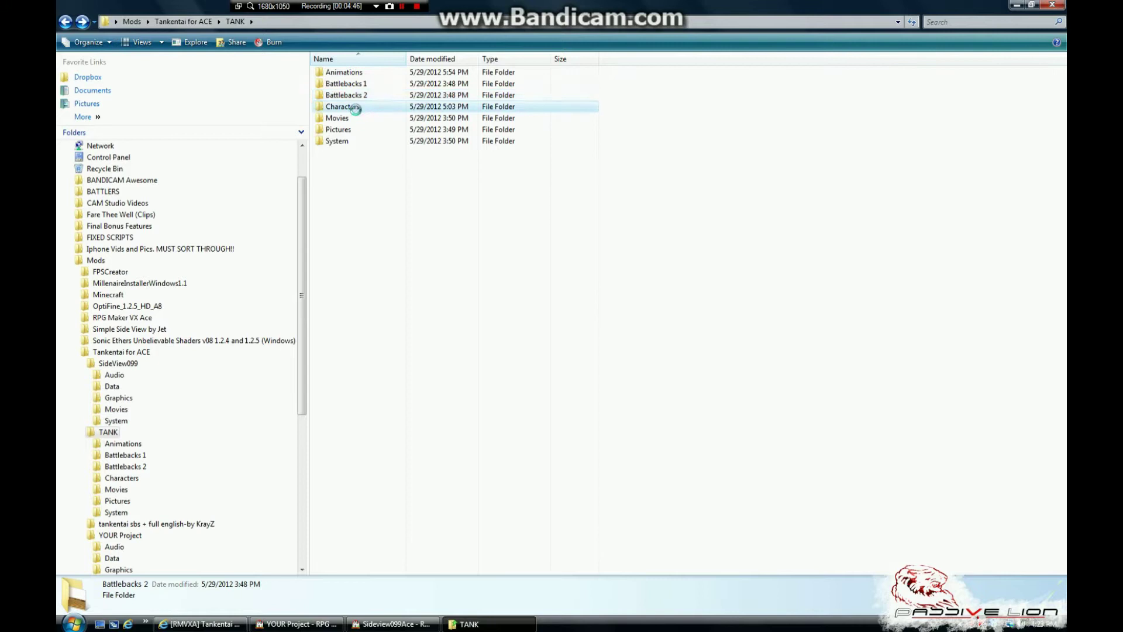
click(66, 23)
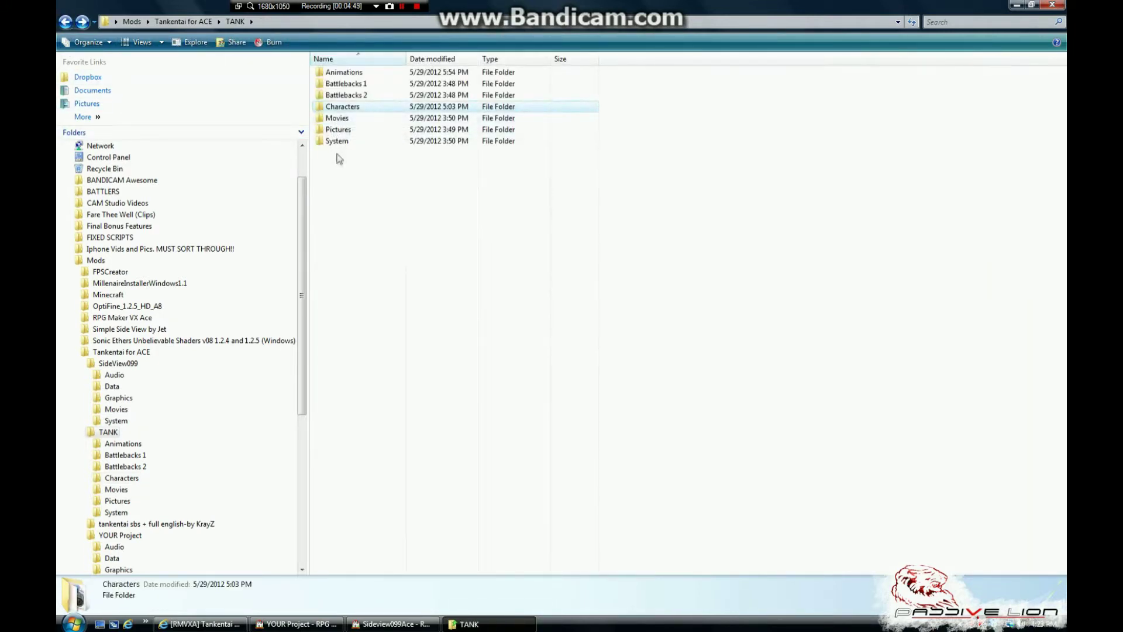
click(65, 21)
Switch to YOUR Project and show its Graphics/Battlebacks1 resources.
click(391, 623)
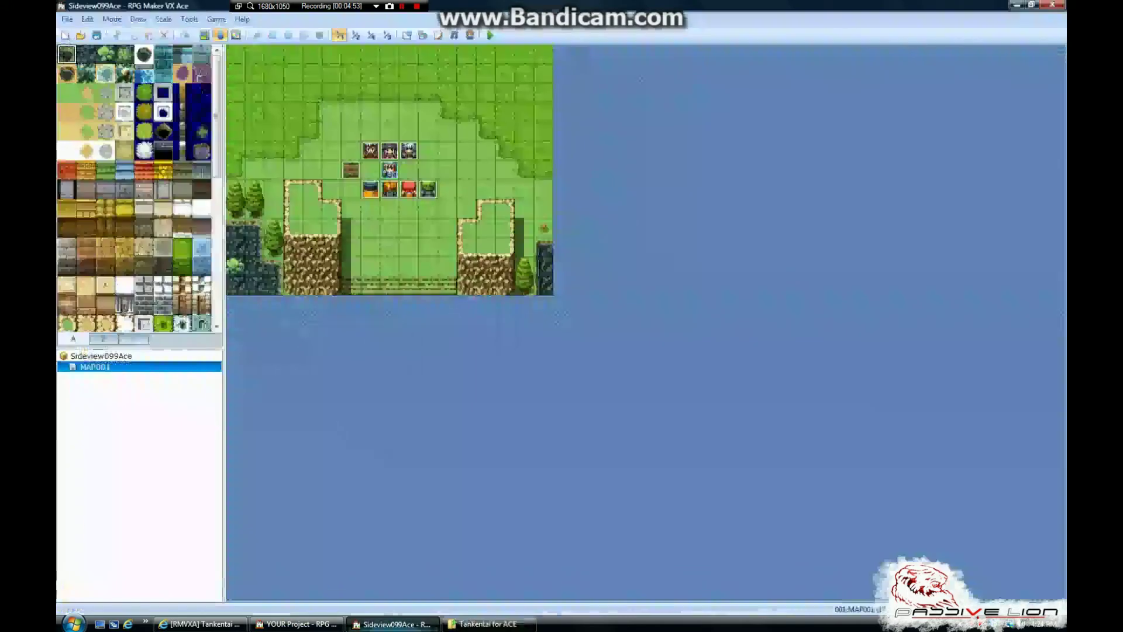
click(296, 623)
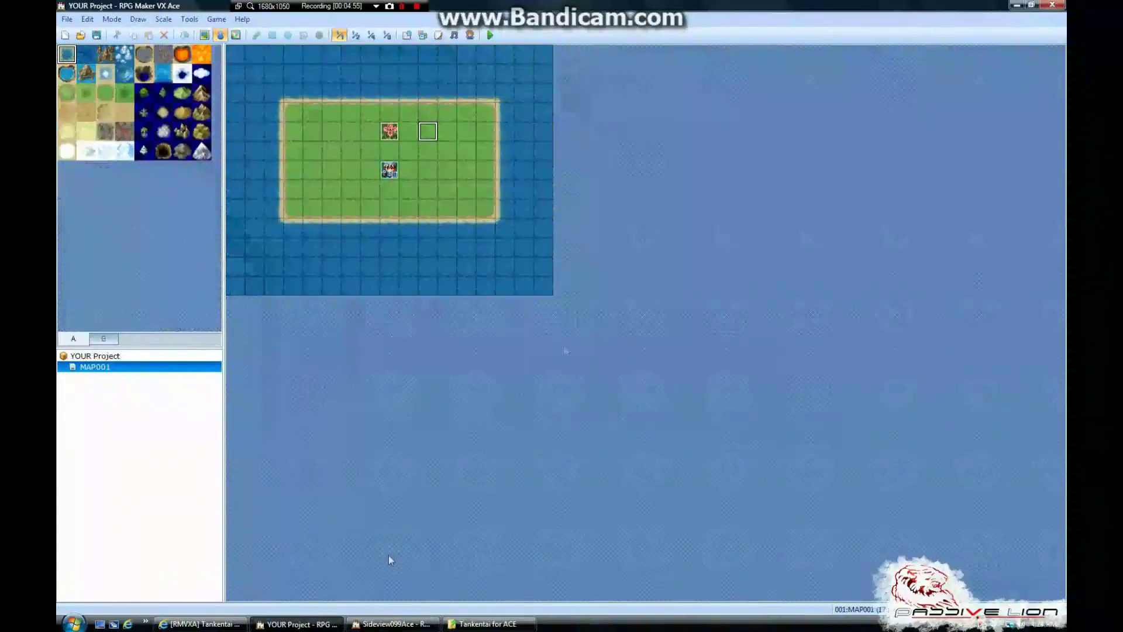
click(422, 36)
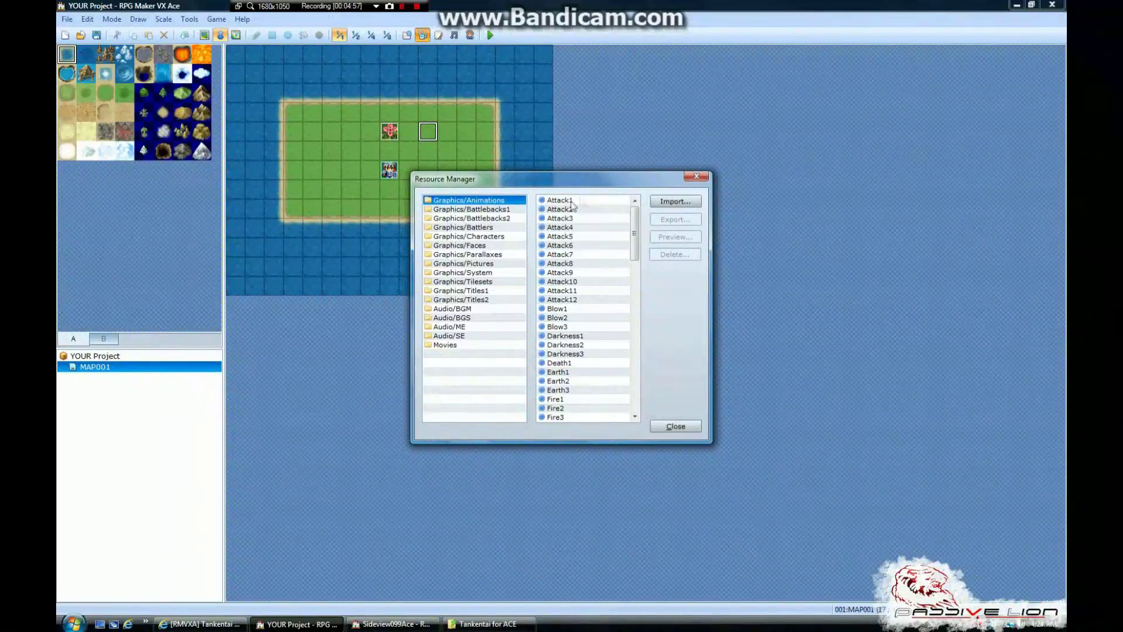
click(502, 210)
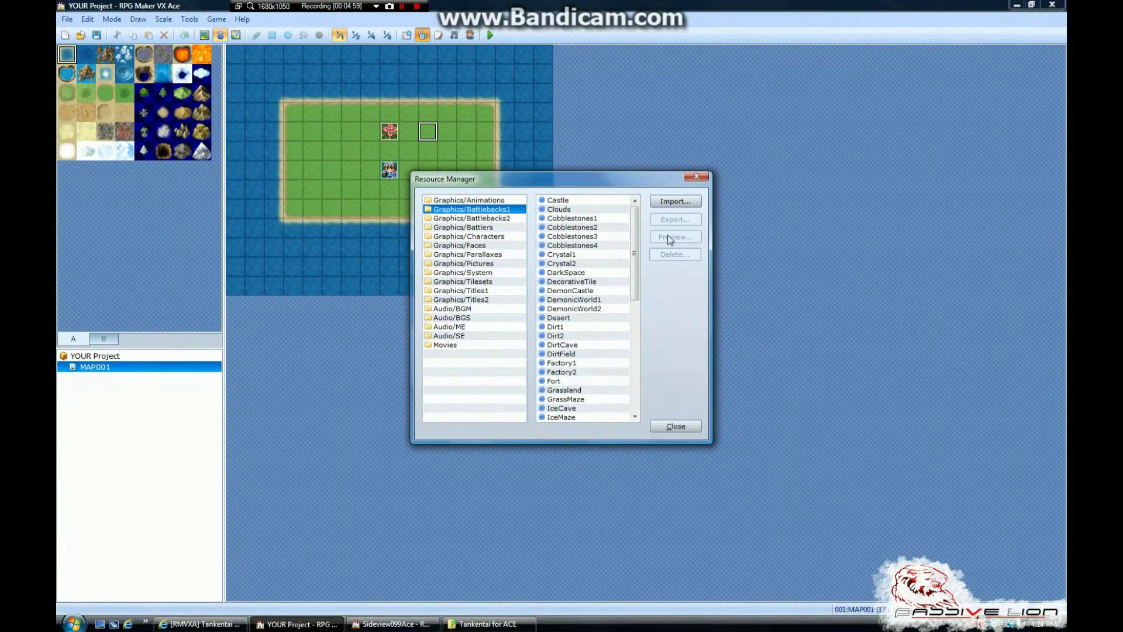
Import Sea_ex01.png from Mods > Tankentai for ACE > TANK > Battlebacks 1.
click(675, 201)
drag(737, 242, 752, 273)
double_click(528, 284)
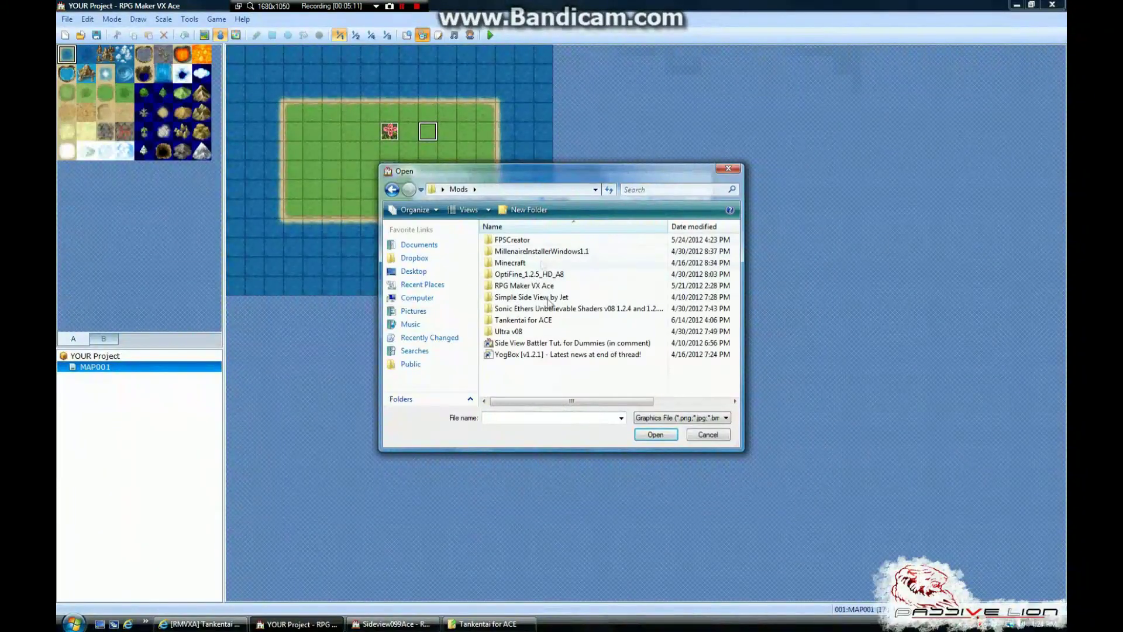
double_click(543, 321)
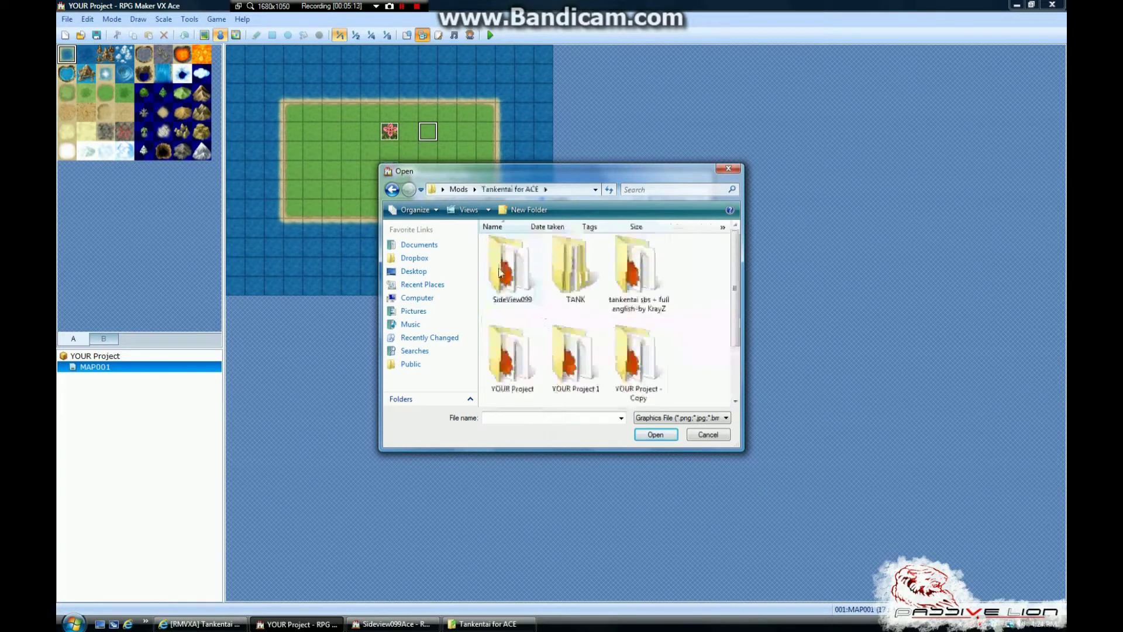
double_click(575, 270)
double_click(545, 254)
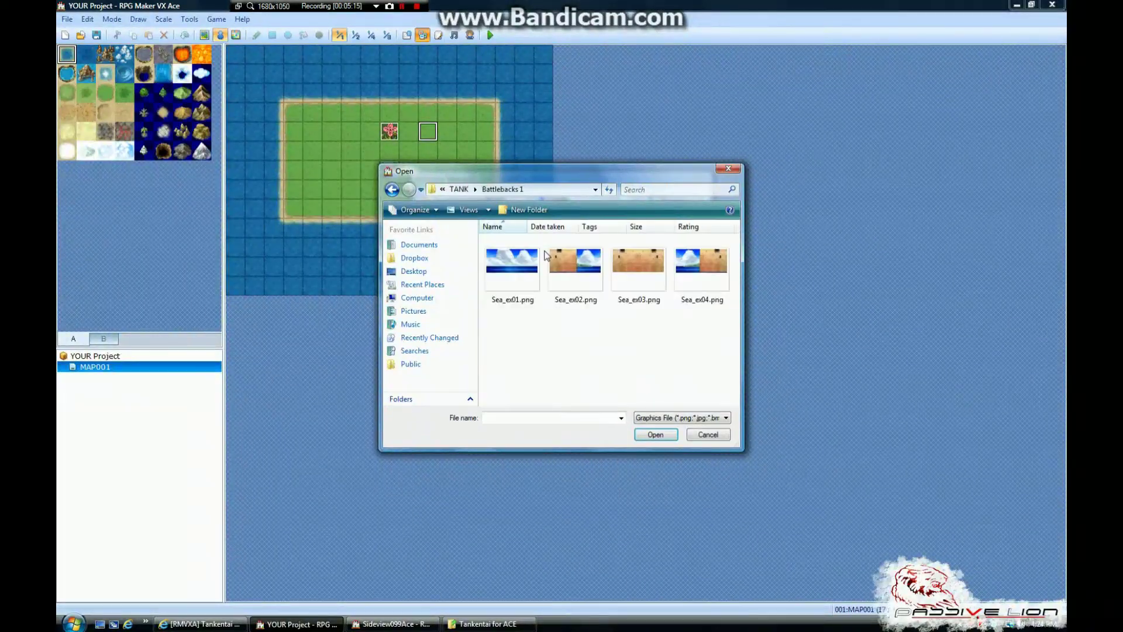
click(528, 260)
click(651, 436)
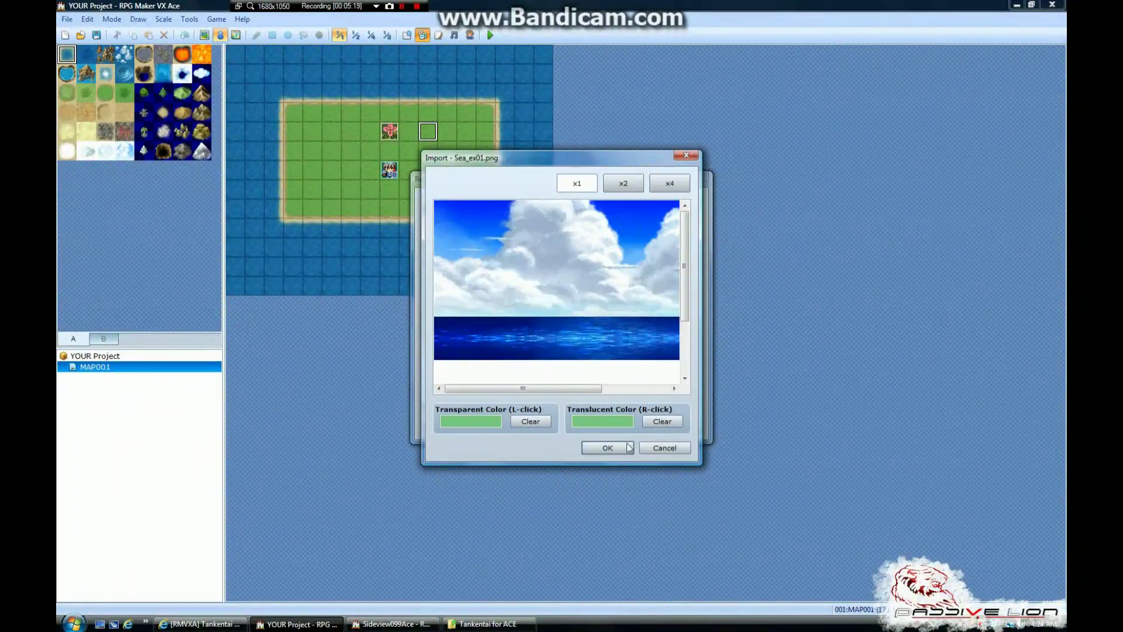
click(603, 447)
click(578, 201)
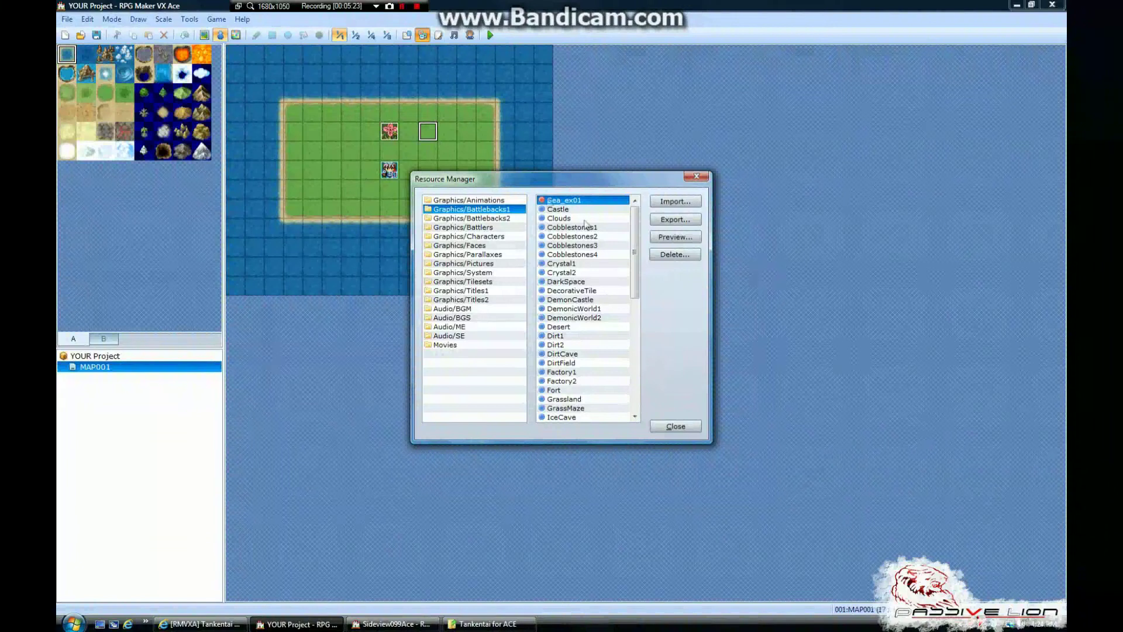
click(391, 624)
In the Sideview099Ace Resource Manager, browse Battlebacks1, Battlebacks2, Characters and Faces.
key(F10)
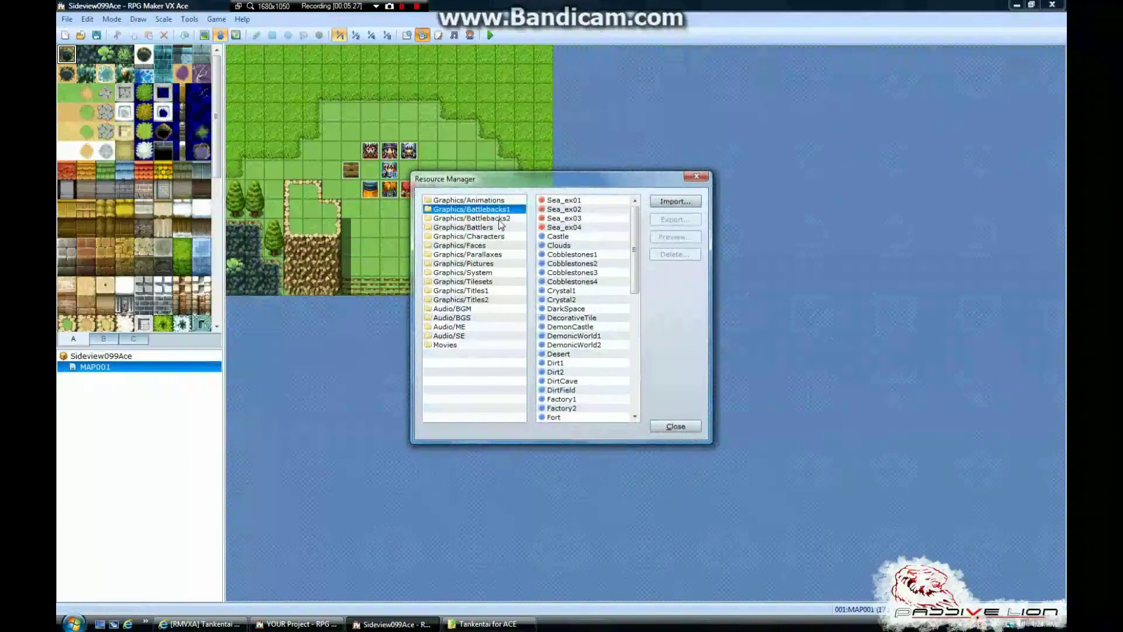
click(499, 218)
click(503, 236)
click(512, 210)
click(506, 220)
click(502, 237)
click(500, 246)
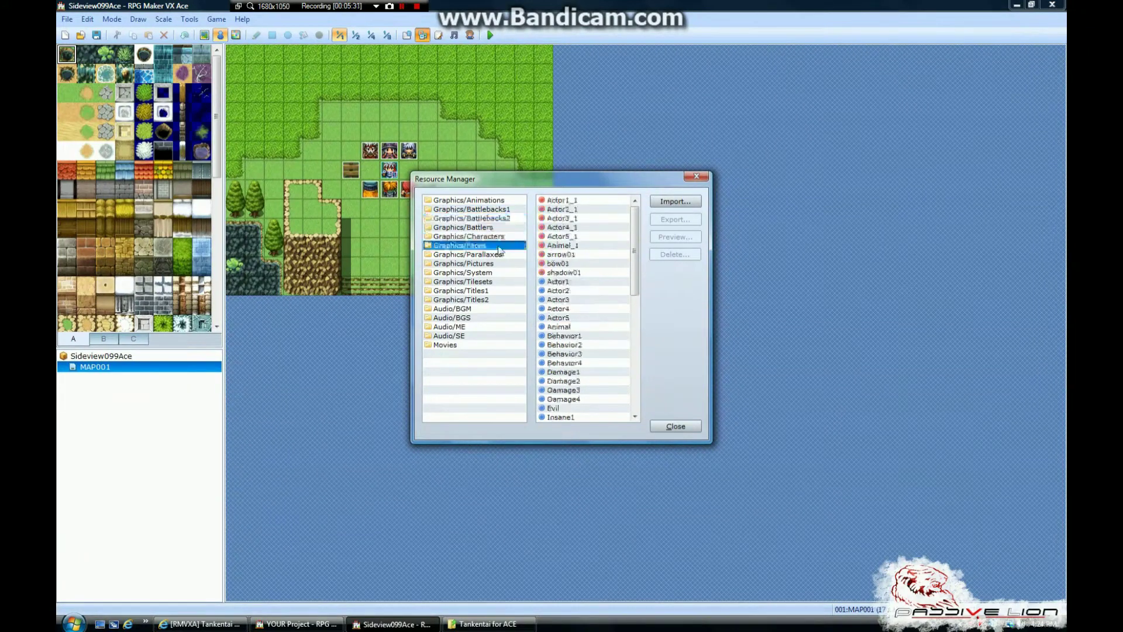
Browse Parallaxes, Pictures, System, Movies and Animations, then close and return to YOUR Project.
click(498, 255)
click(492, 263)
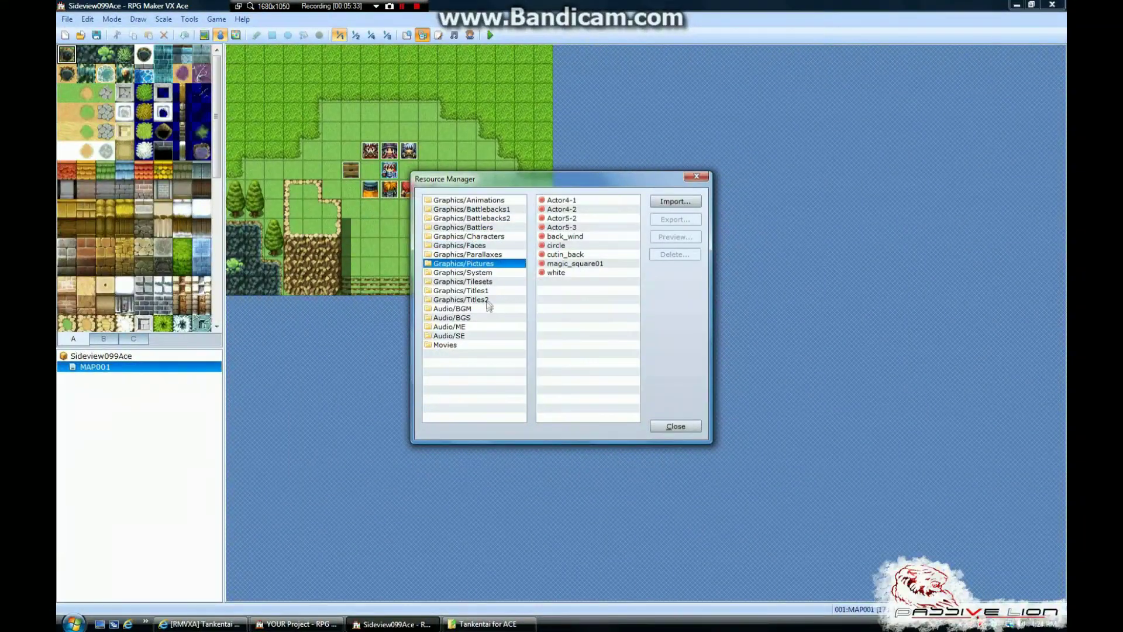
click(477, 273)
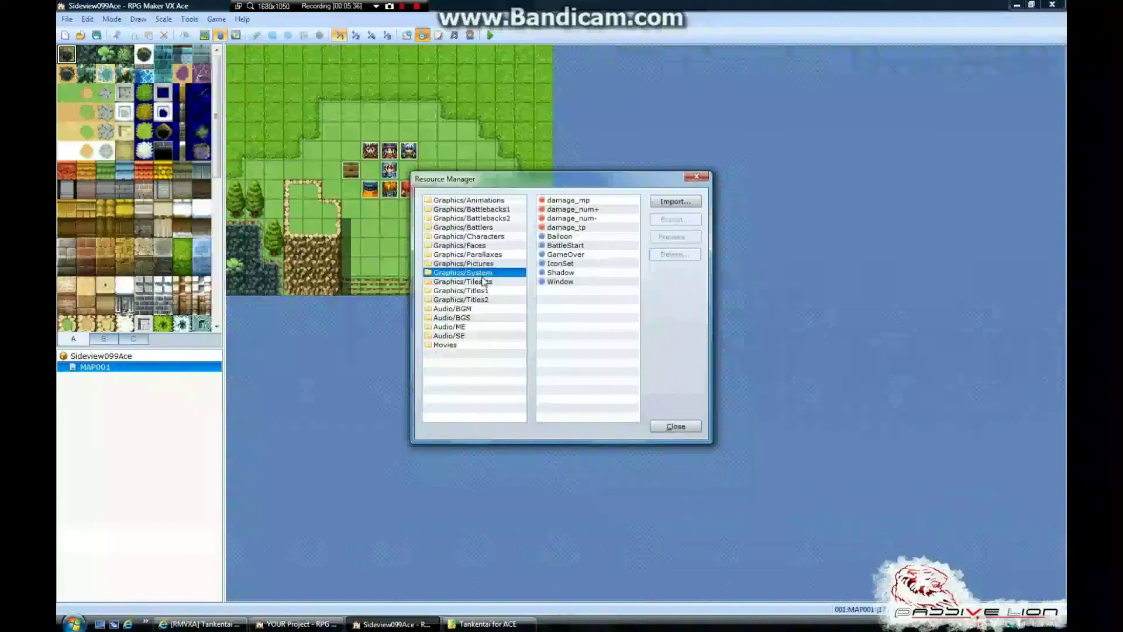
click(459, 345)
click(495, 202)
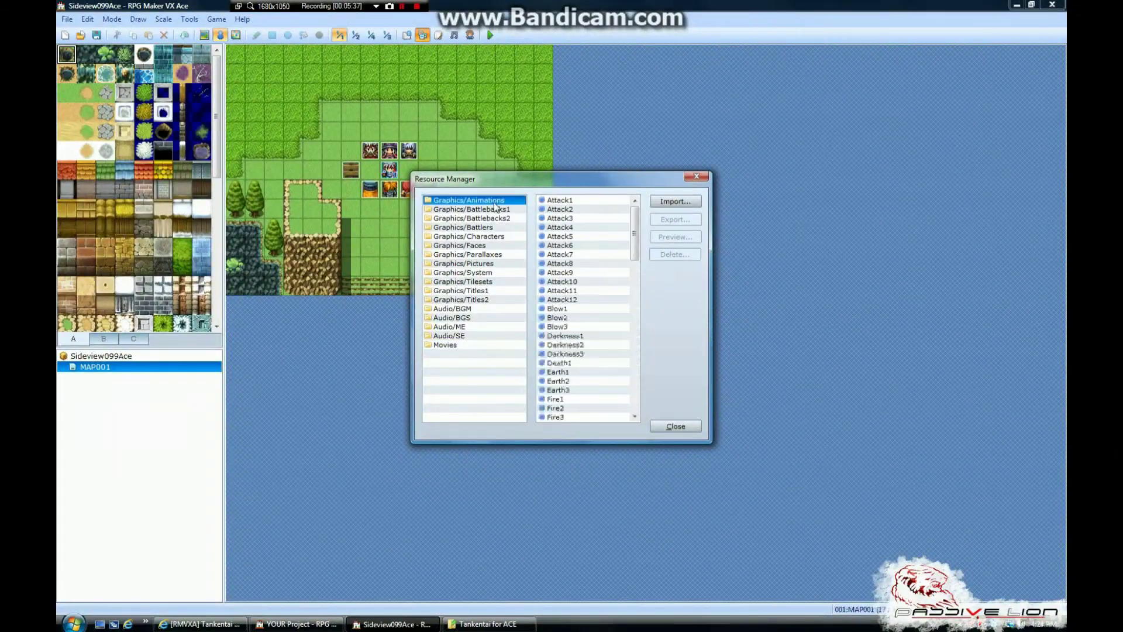
click(674, 426)
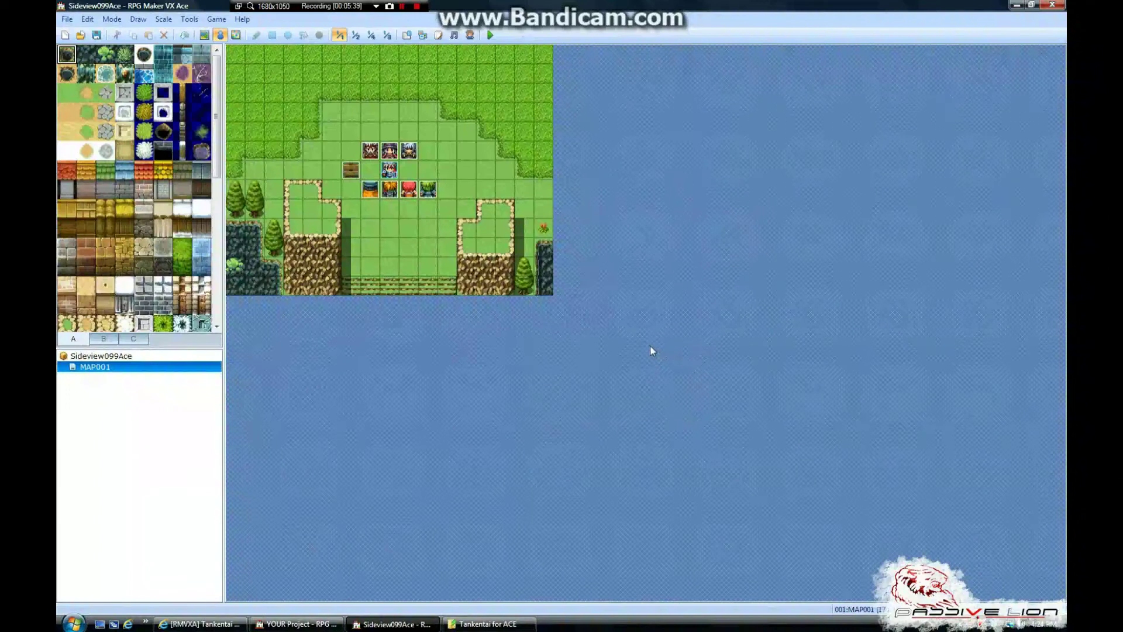
click(328, 624)
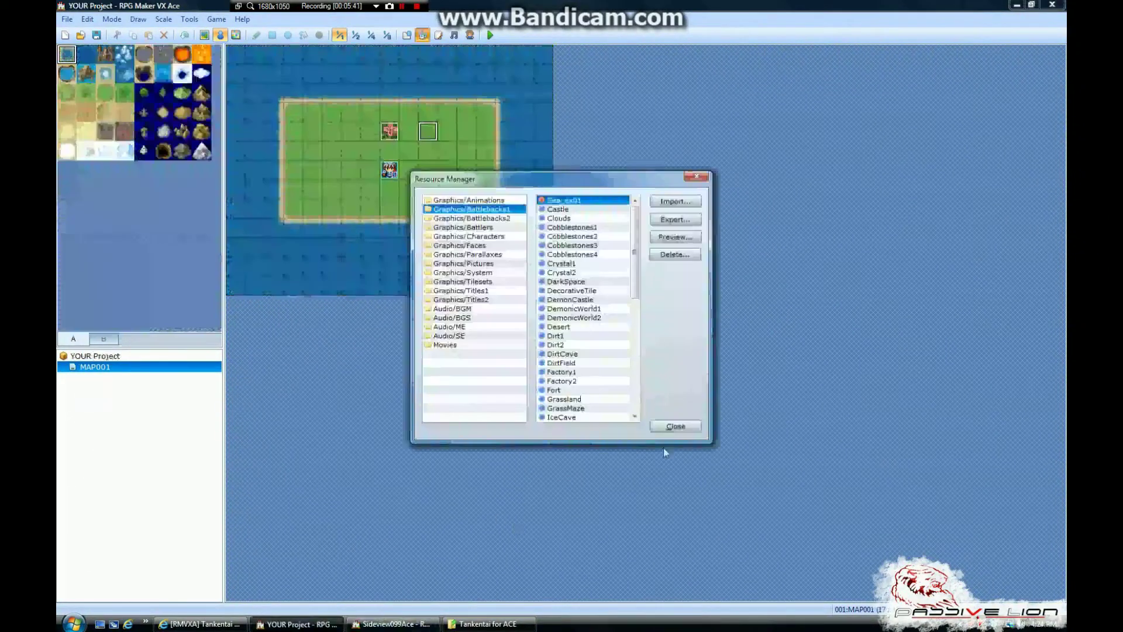
Close the Resource Manager and select several MAP001 island tiles, including the player start.
click(676, 426)
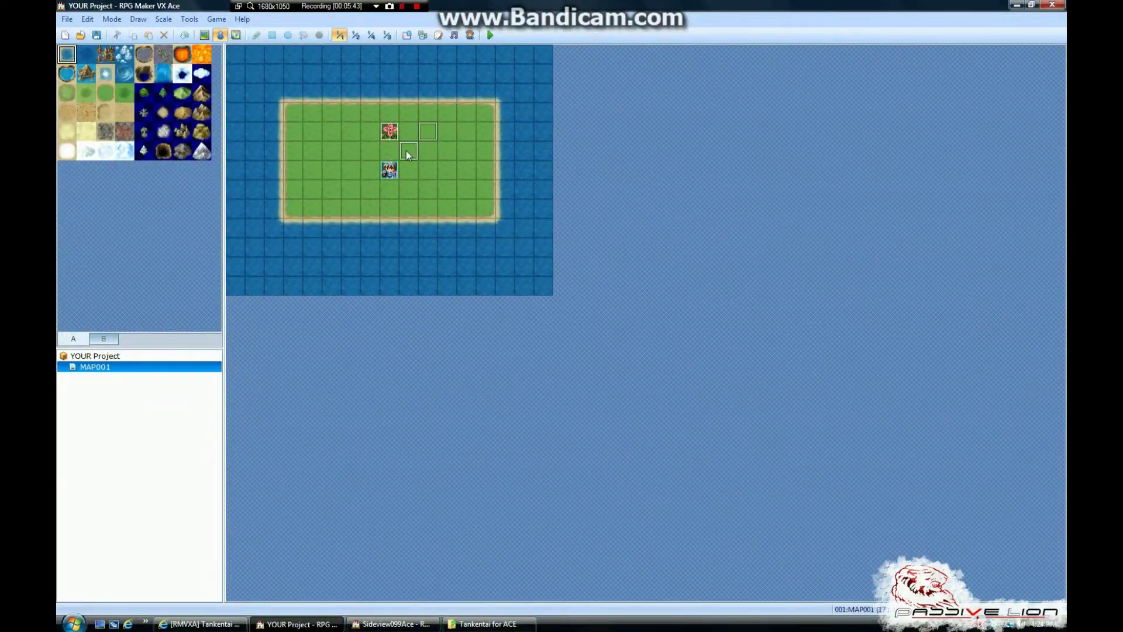
click(387, 153)
click(409, 150)
click(394, 172)
click(313, 209)
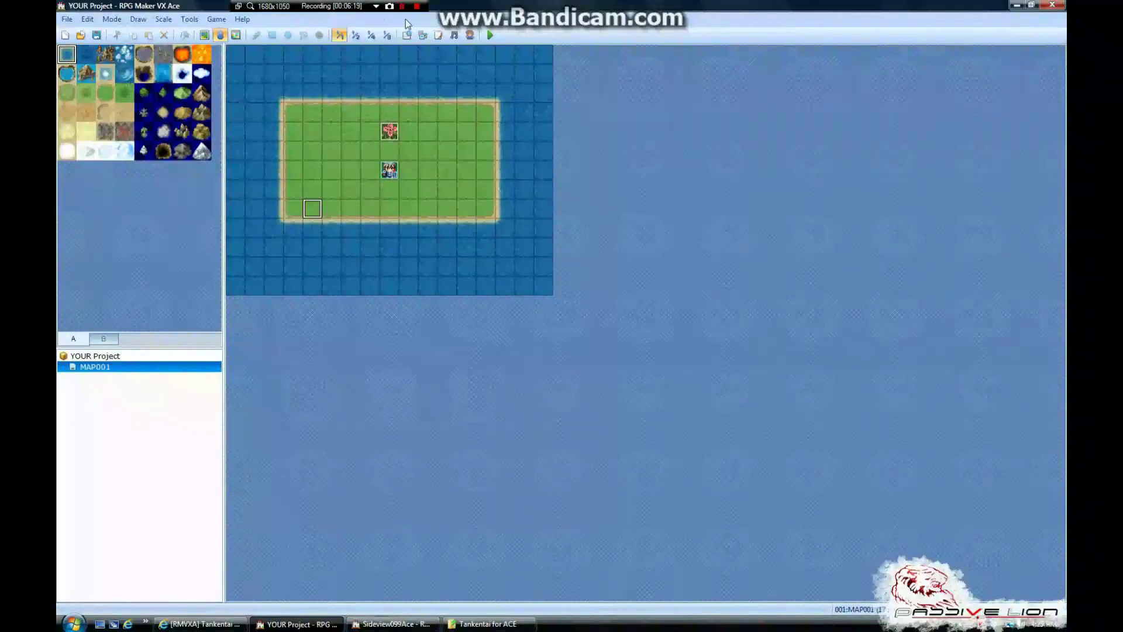
Review actors 002 Natalie and 003 Terence in YOUR Project's database, then cancel.
click(407, 35)
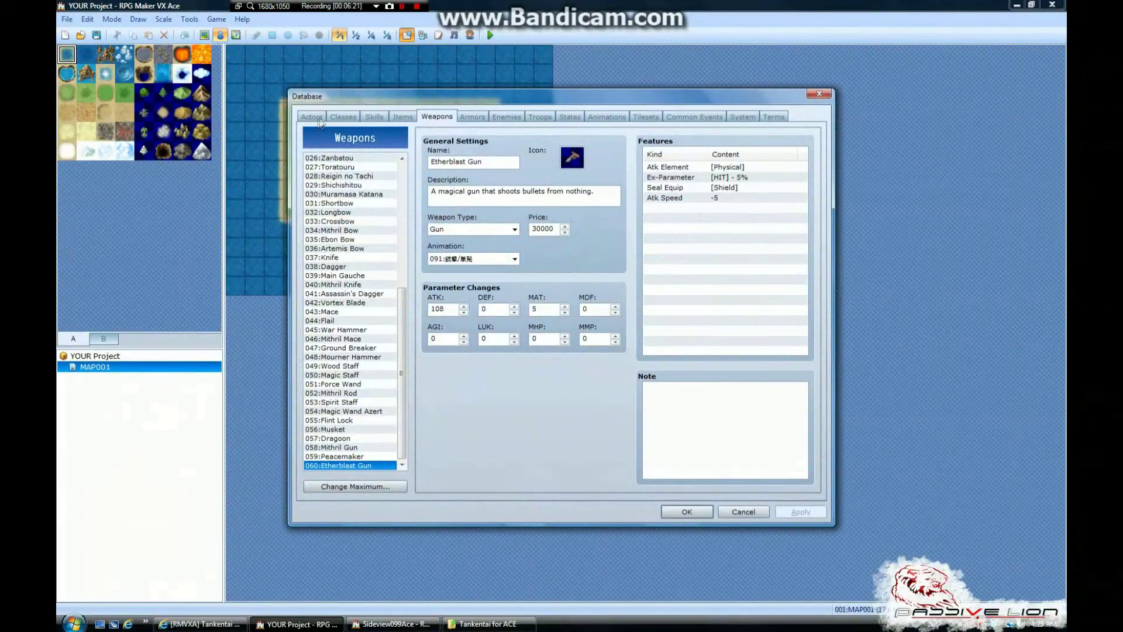
click(320, 120)
click(340, 168)
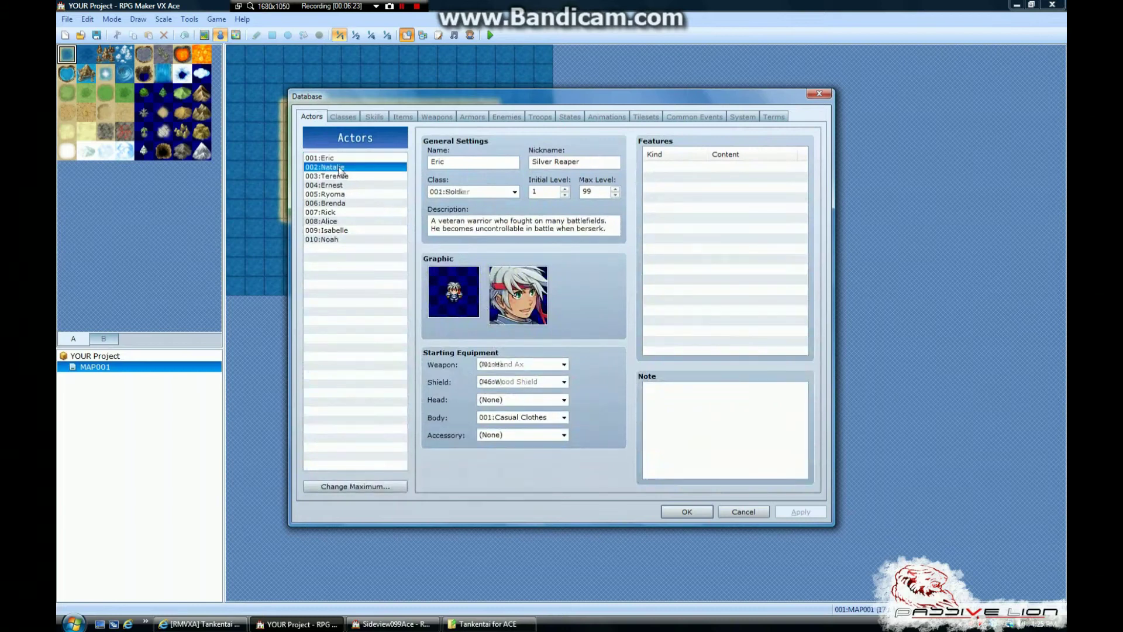
click(339, 176)
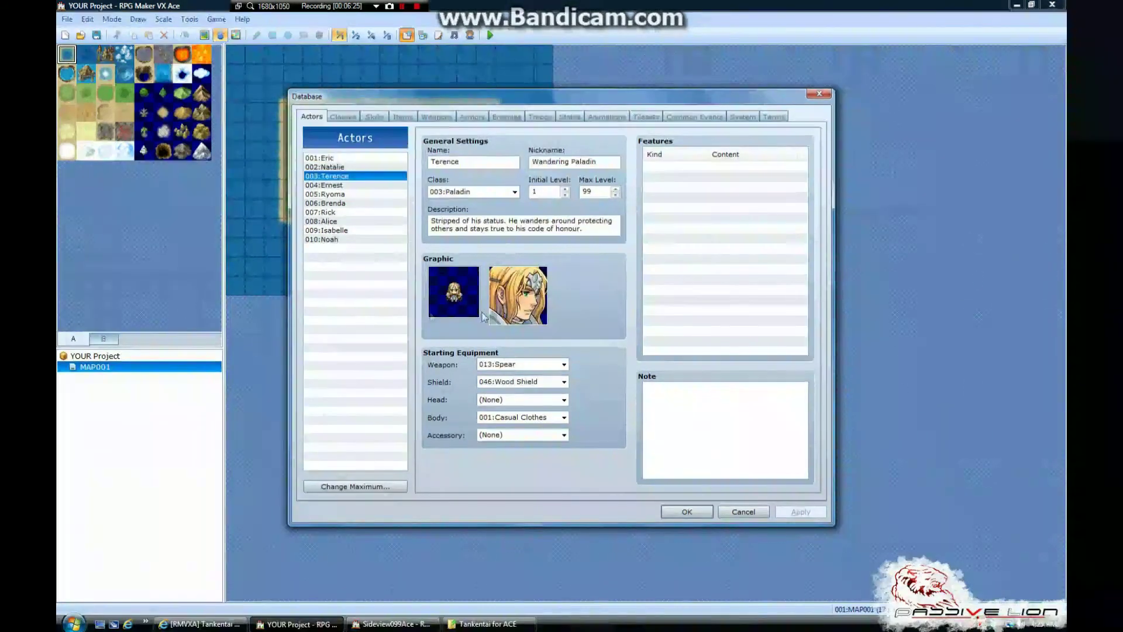
click(743, 512)
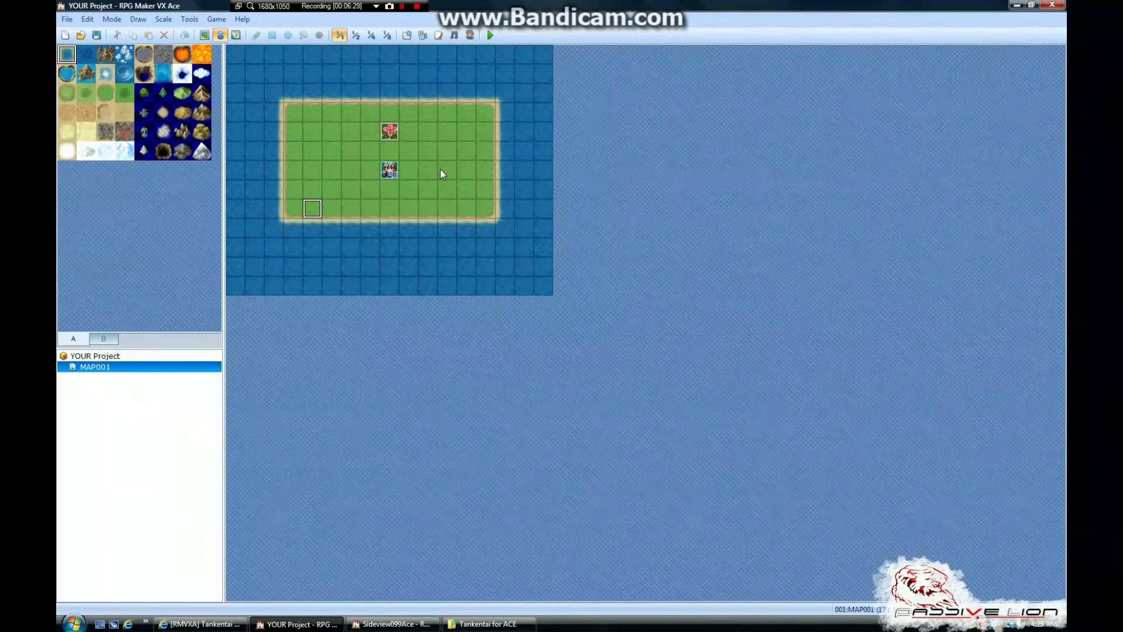
Compare Graphics/Characters in YOUR Project and the Sideview099Ace demo, selecting Actor1_1.
click(428, 38)
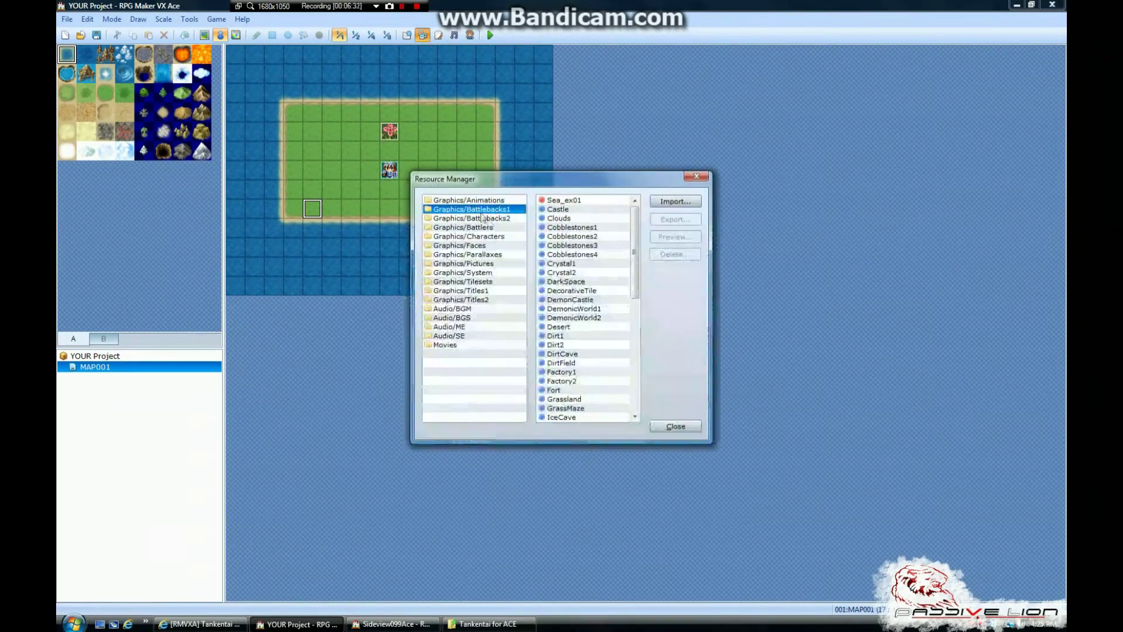
click(488, 236)
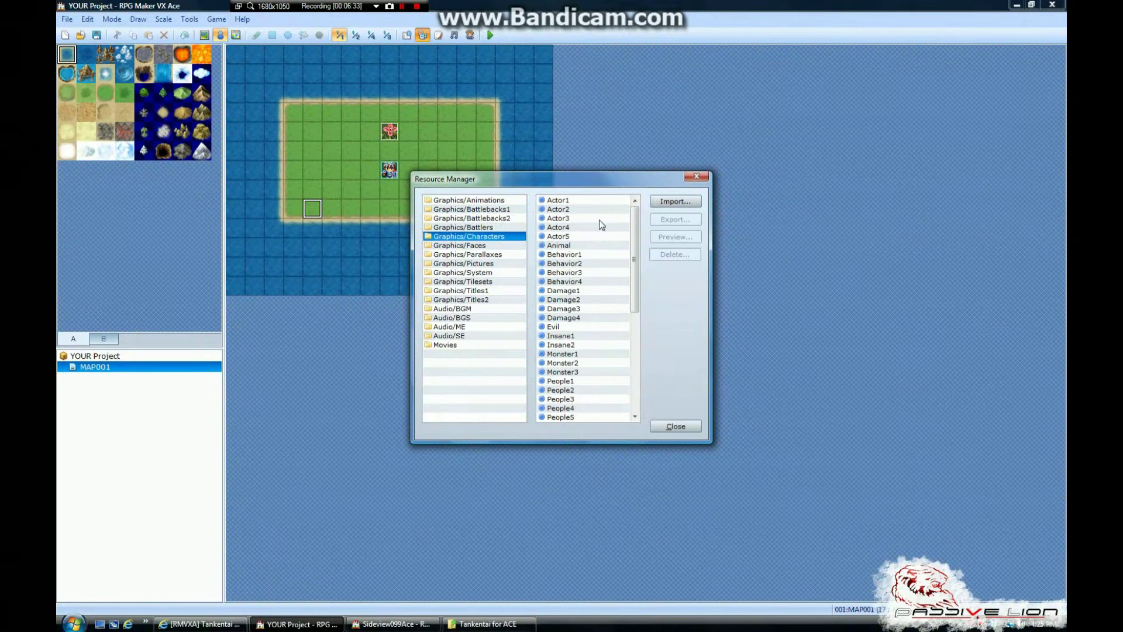
click(666, 427)
click(391, 623)
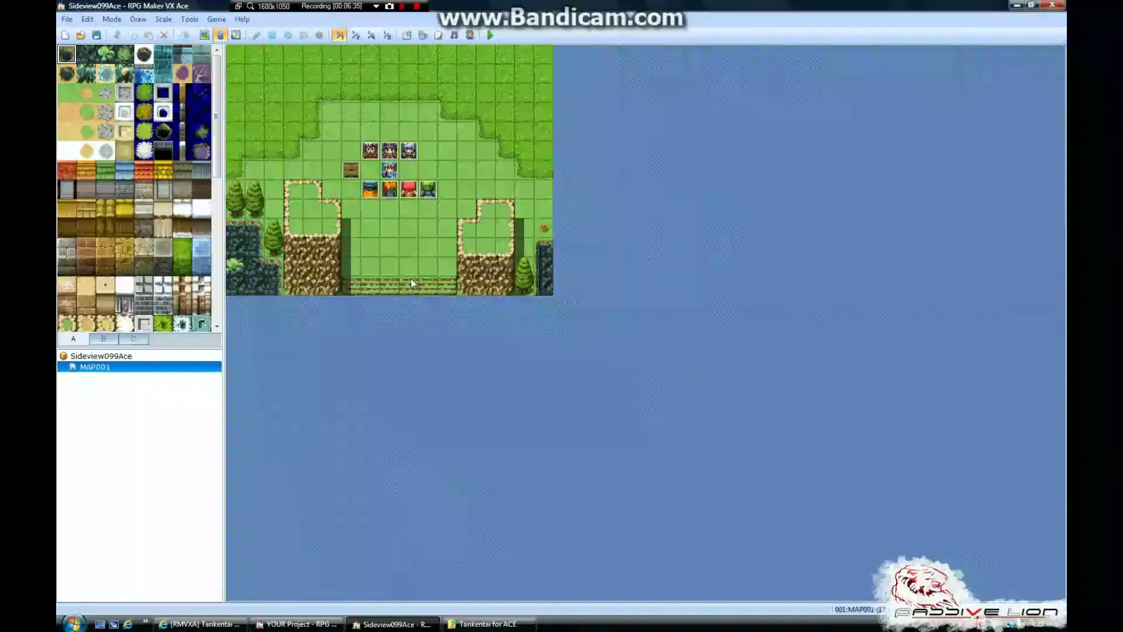
click(422, 35)
click(498, 236)
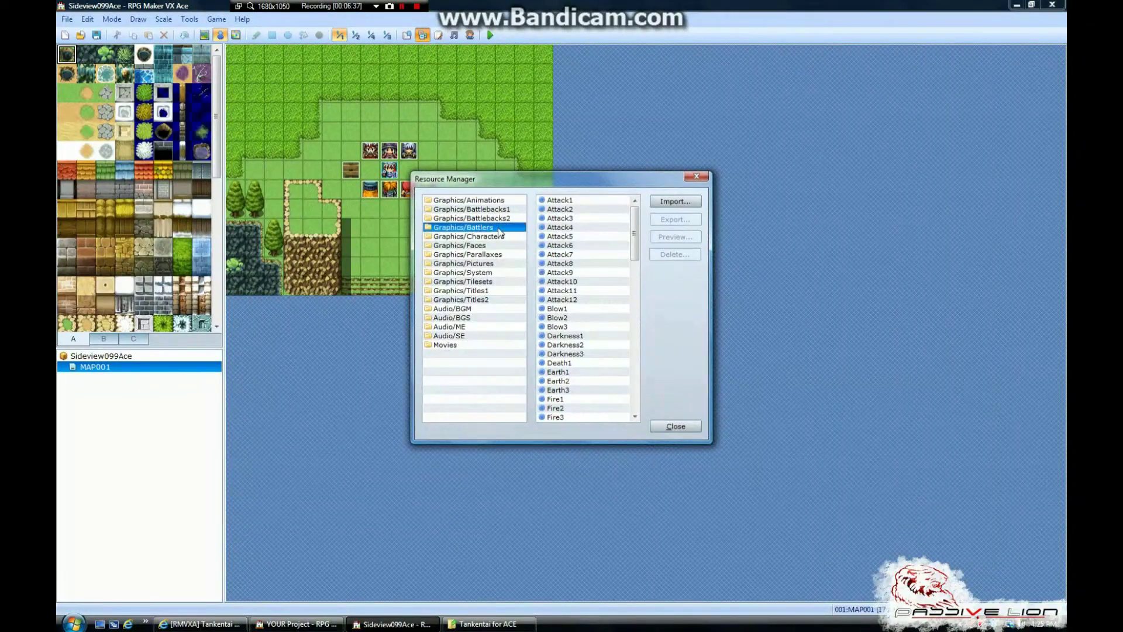
click(558, 201)
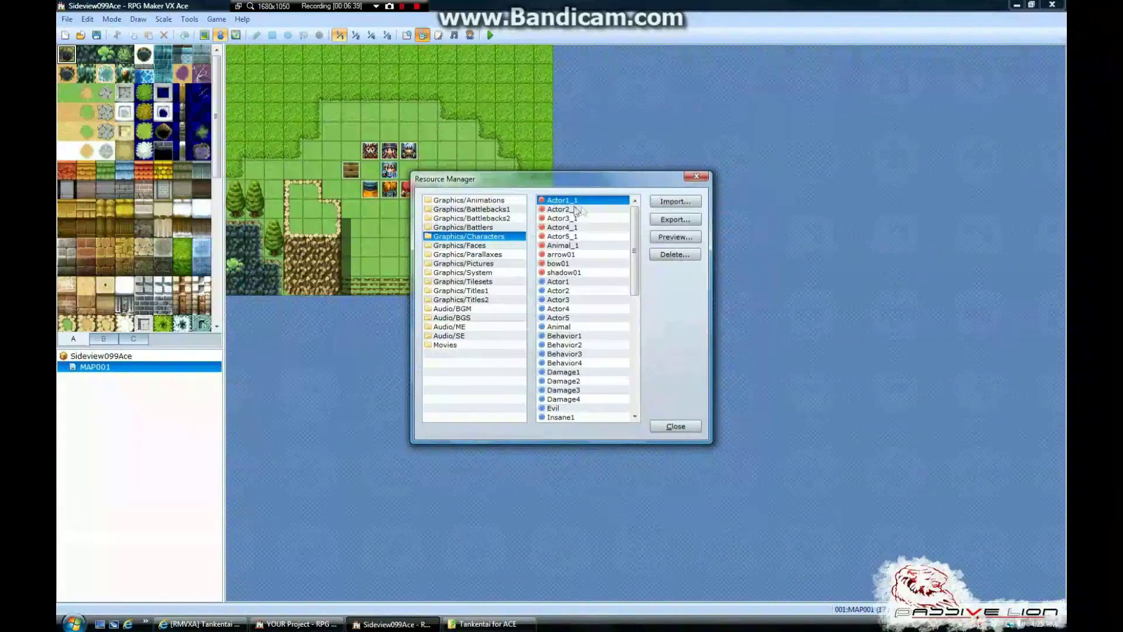
click(658, 426)
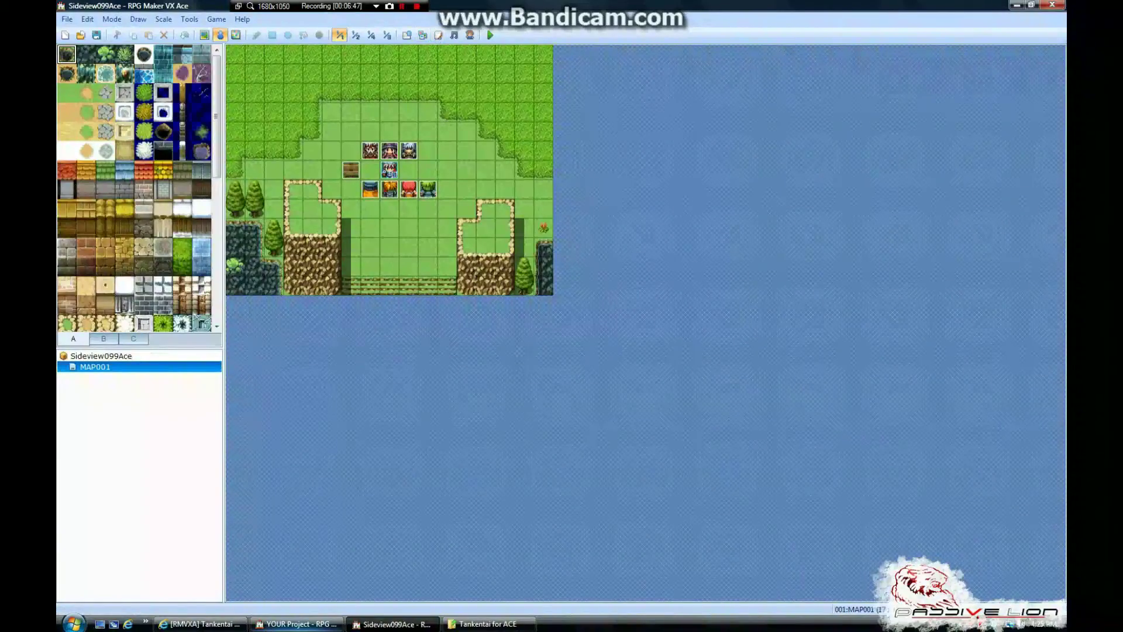
click(296, 623)
click(438, 35)
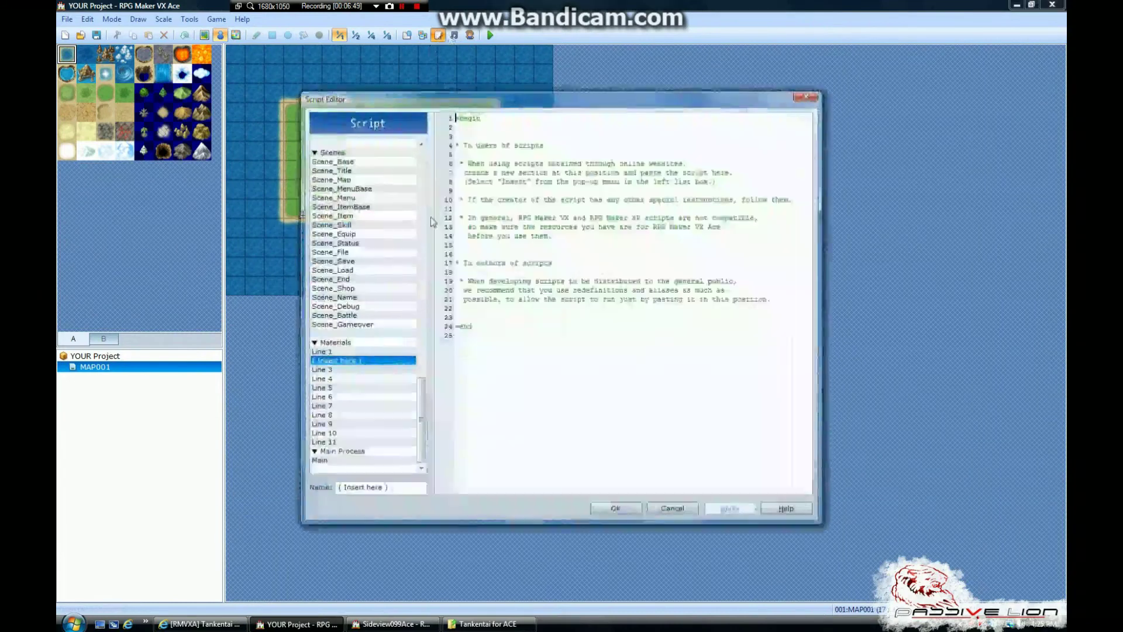
click(374, 369)
drag(806, 124, 810, 171)
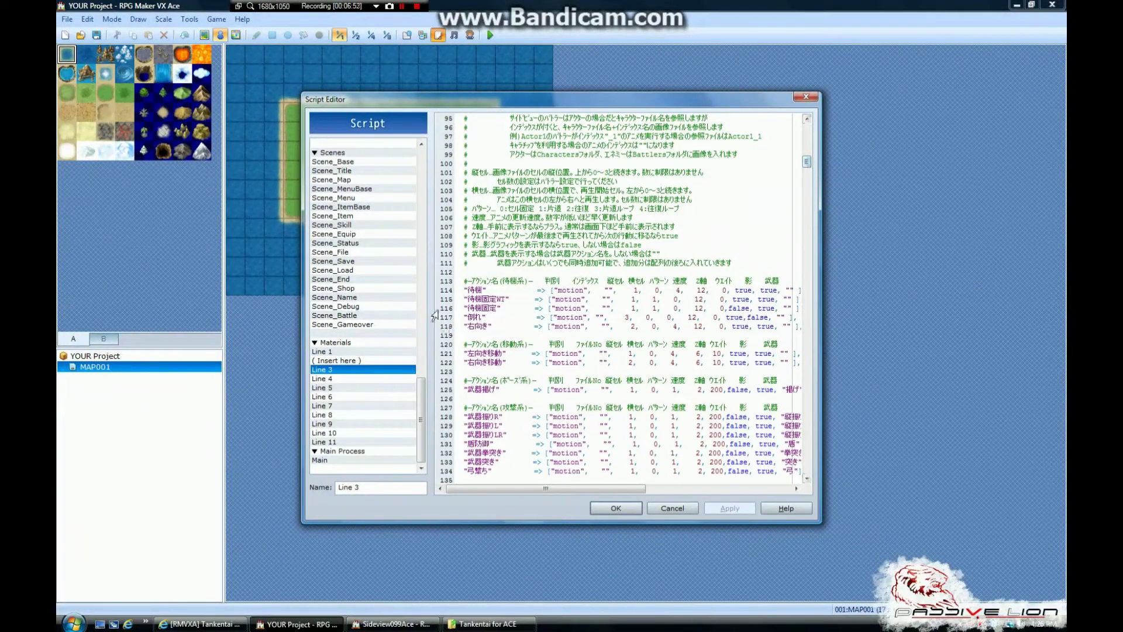
click(443, 318)
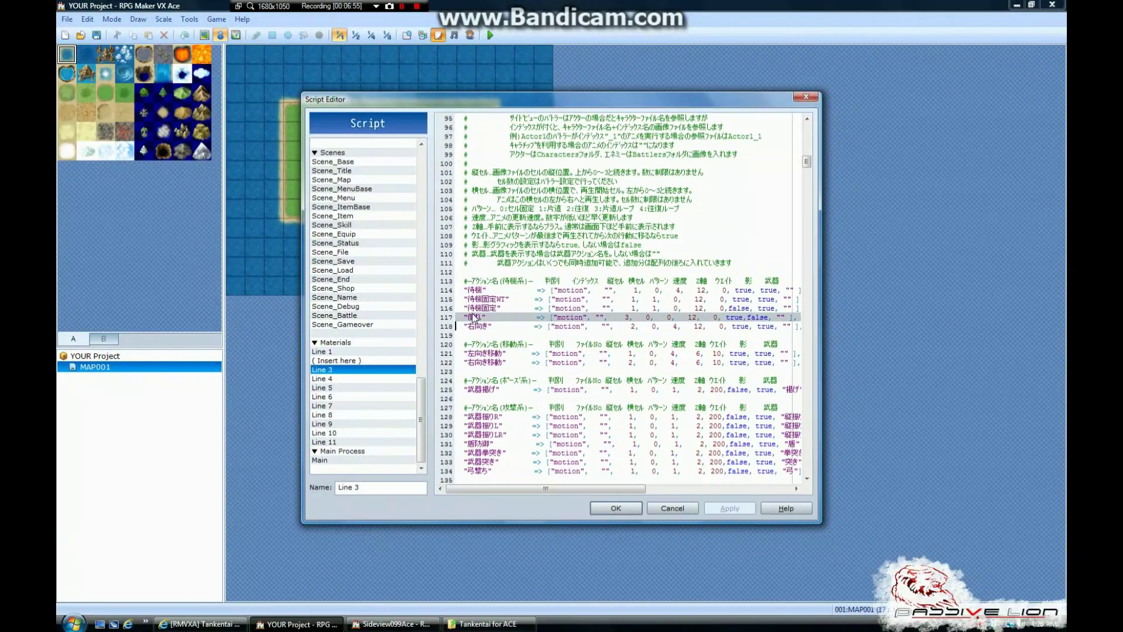
click(474, 318)
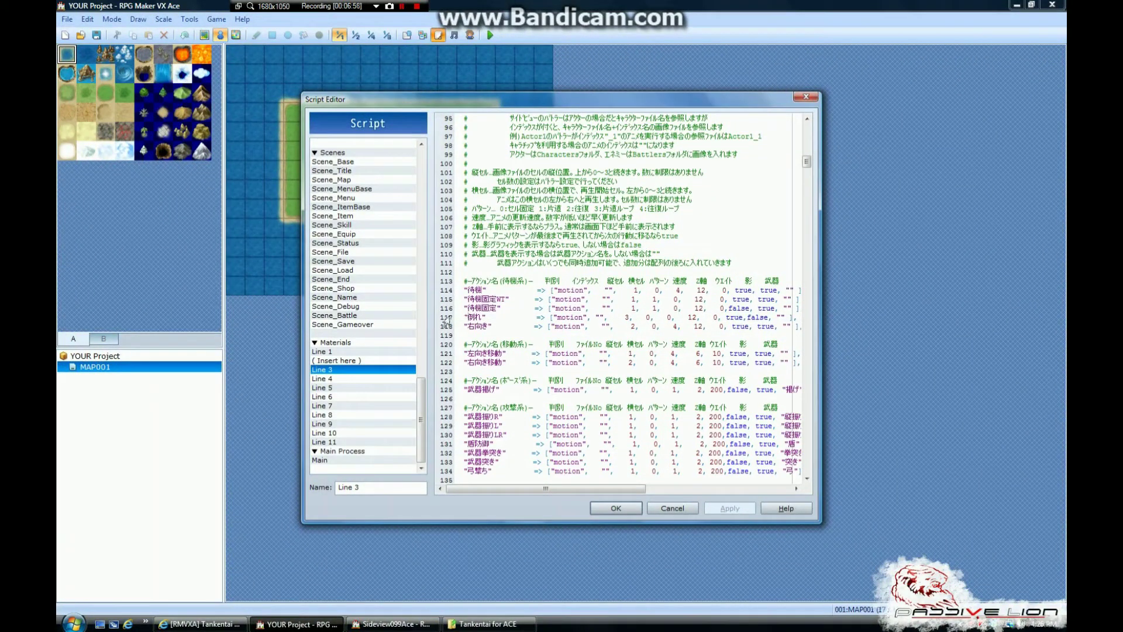
drag(464, 316, 797, 316)
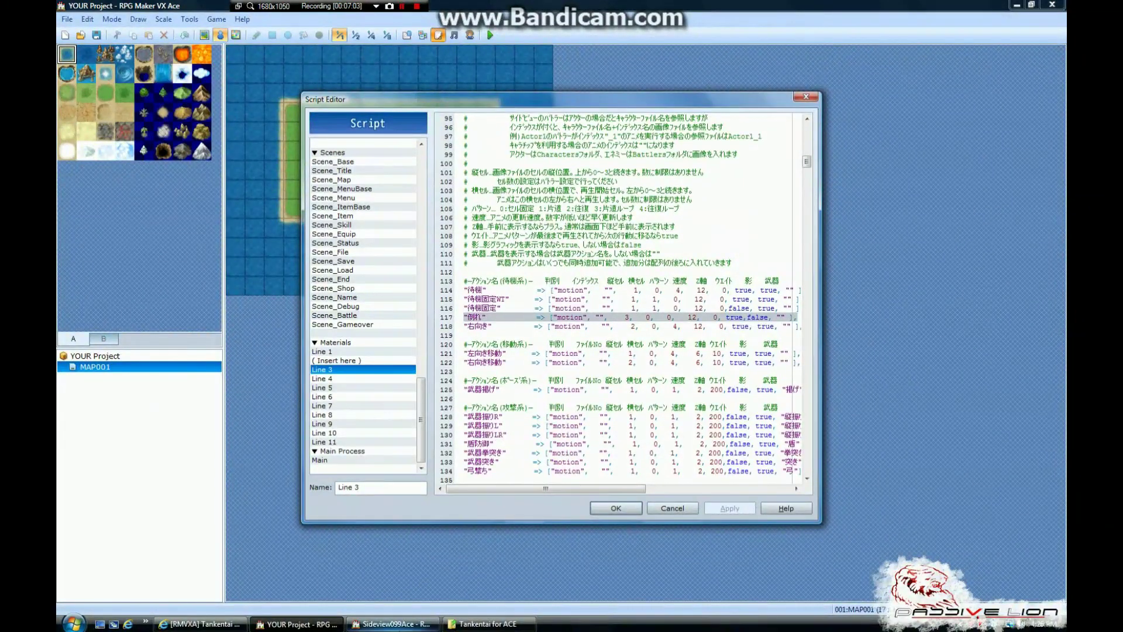
click(391, 623)
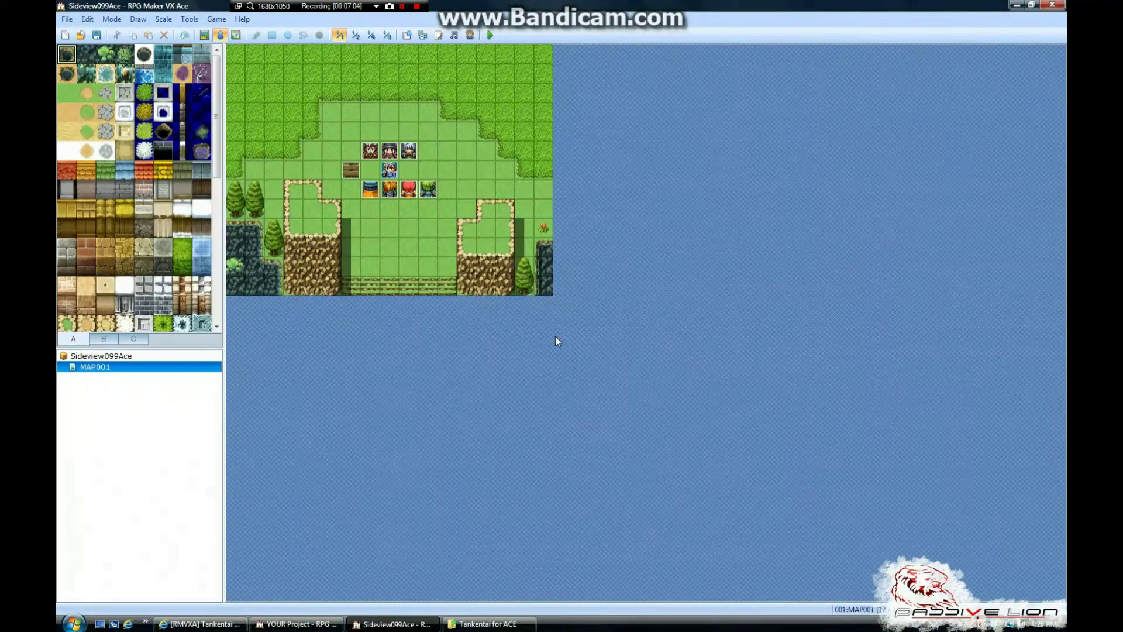
View line 117 of the demo's SideViewアクション設定 script, then cancel and return to YOUR Project.
click(438, 34)
click(362, 370)
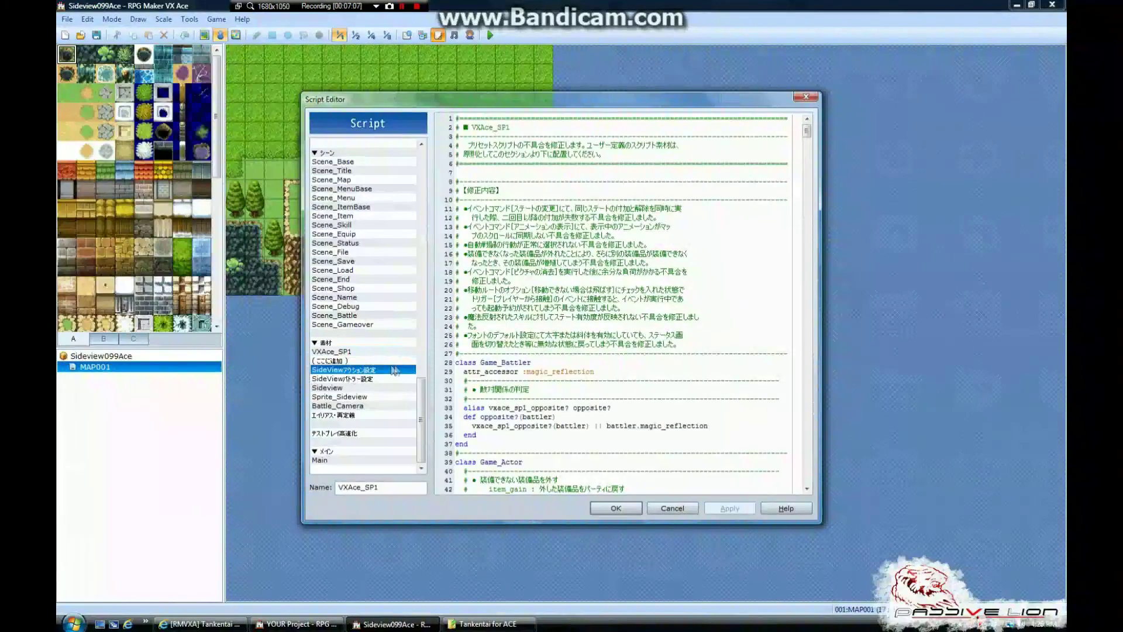
scroll(807, 142, down, 2)
scroll(809, 146, down, 20)
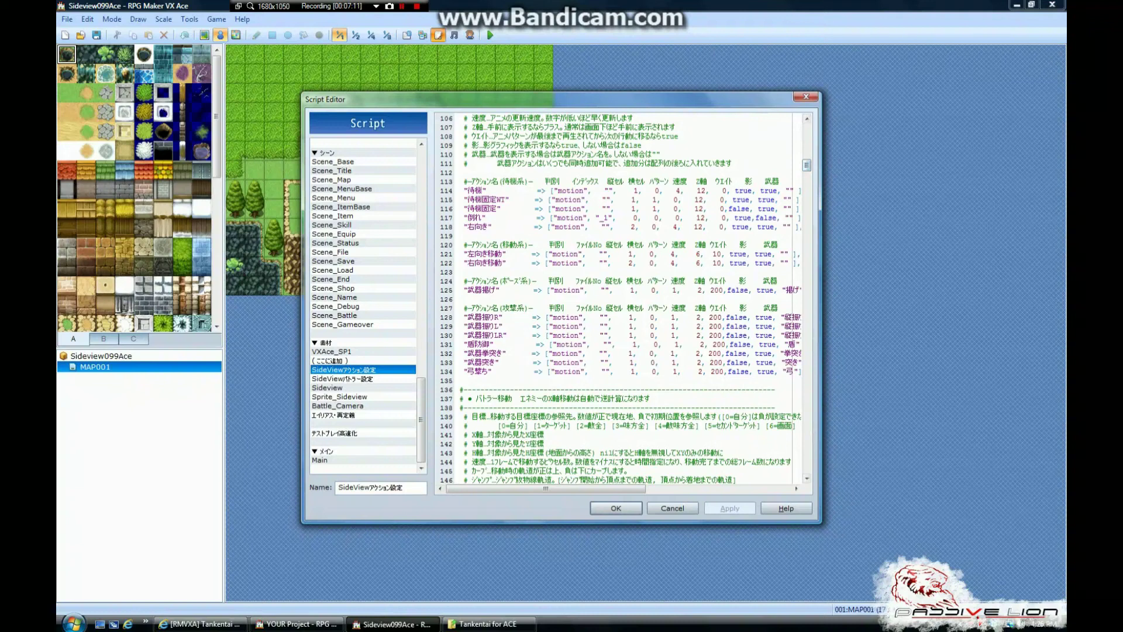
drag(464, 218, 777, 218)
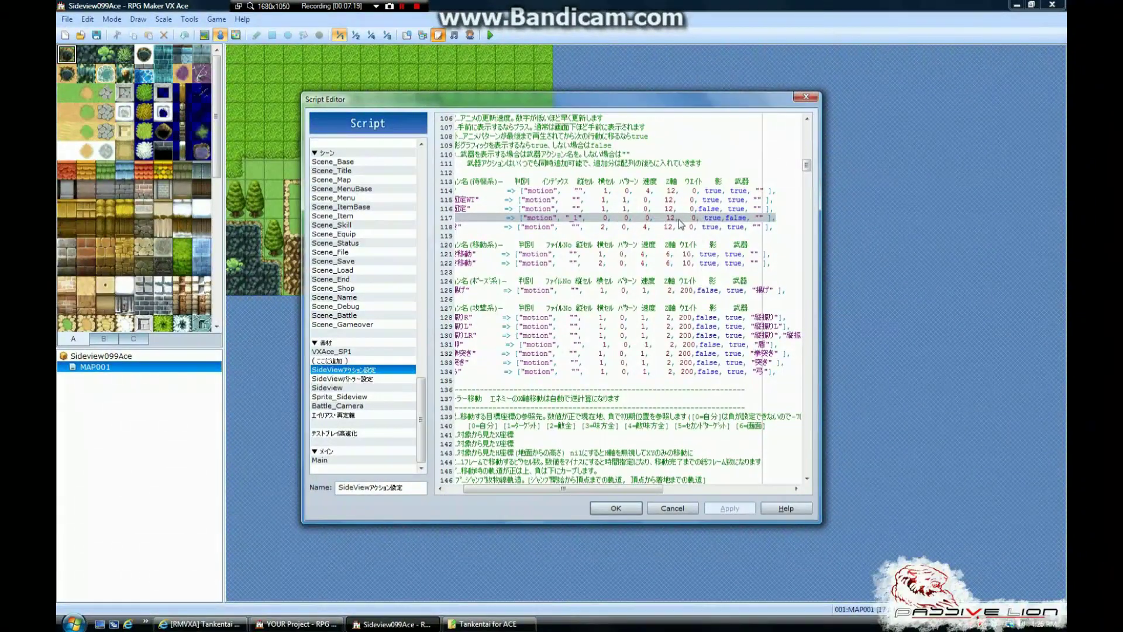
drag(608, 489, 590, 489)
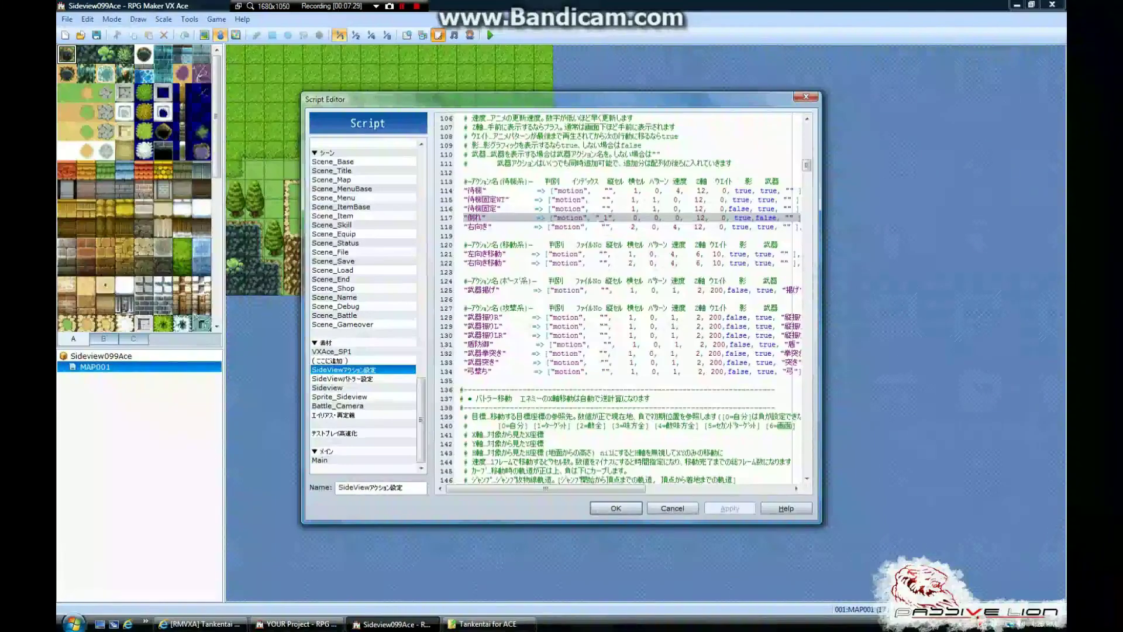
click(603, 220)
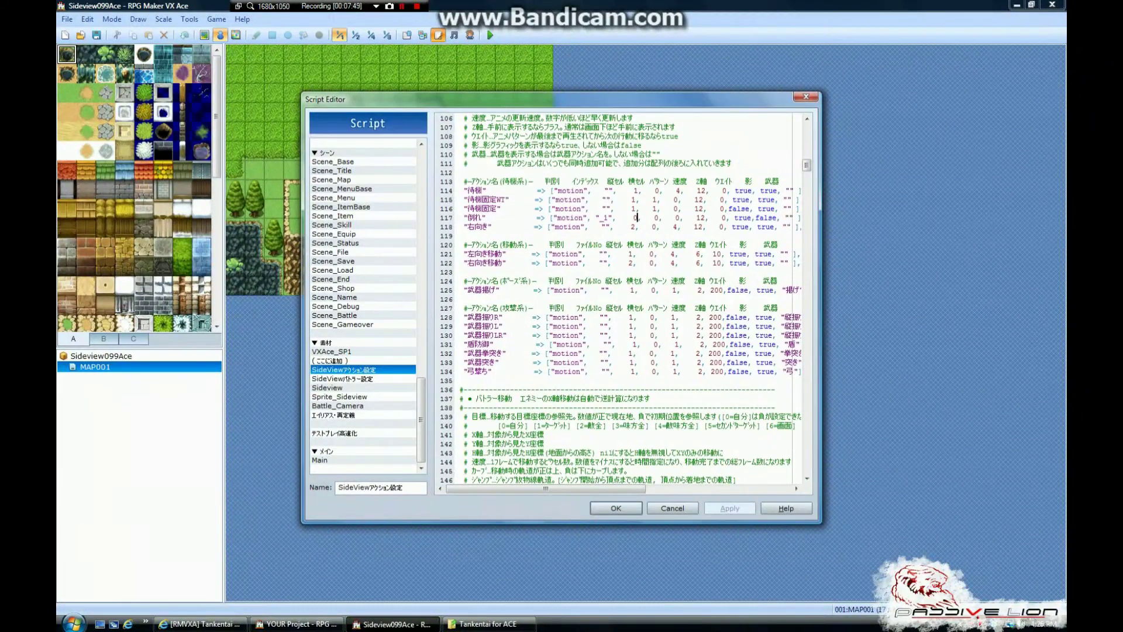
click(673, 508)
click(297, 623)
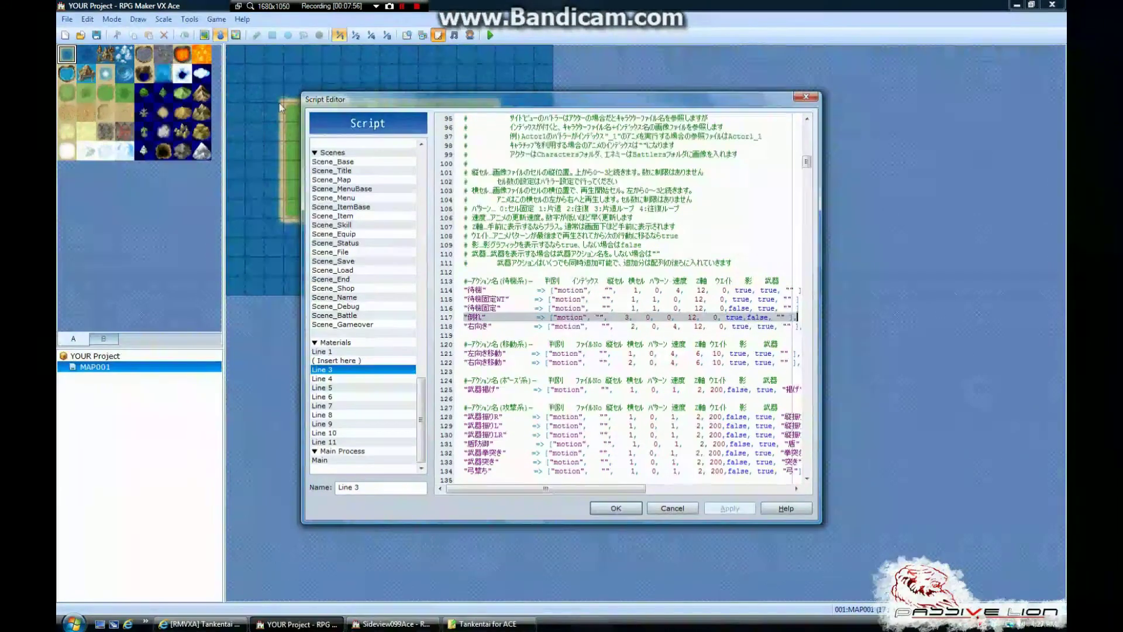
Close YOUR Project's Script Editor with its X button, returning to MAP001.
click(377, 6)
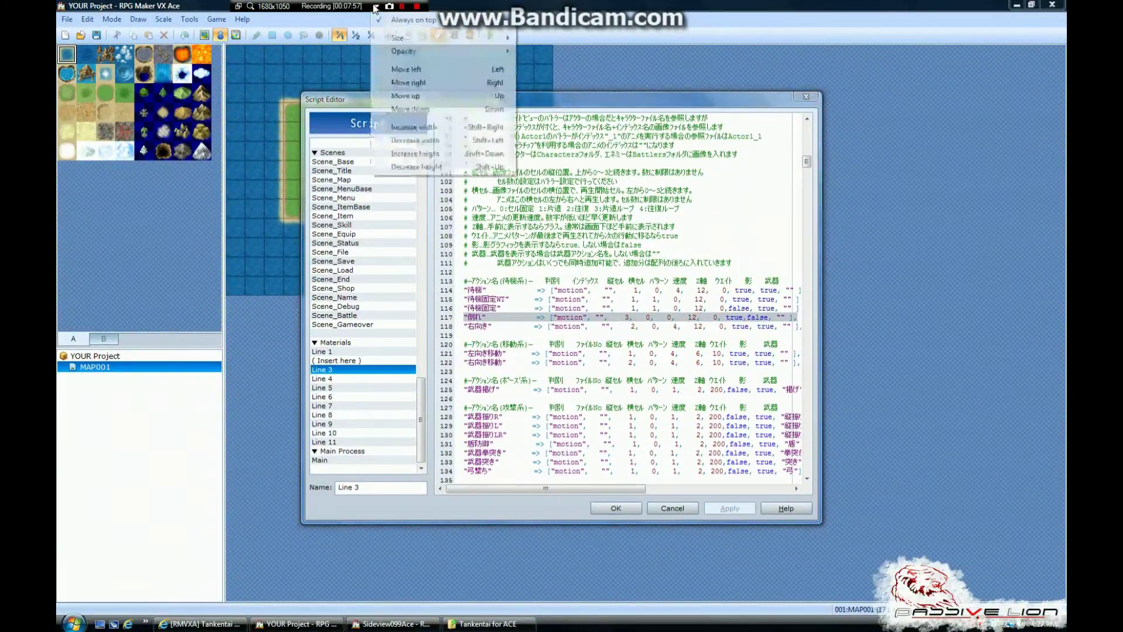
mouse_move(406, 37)
click(531, 39)
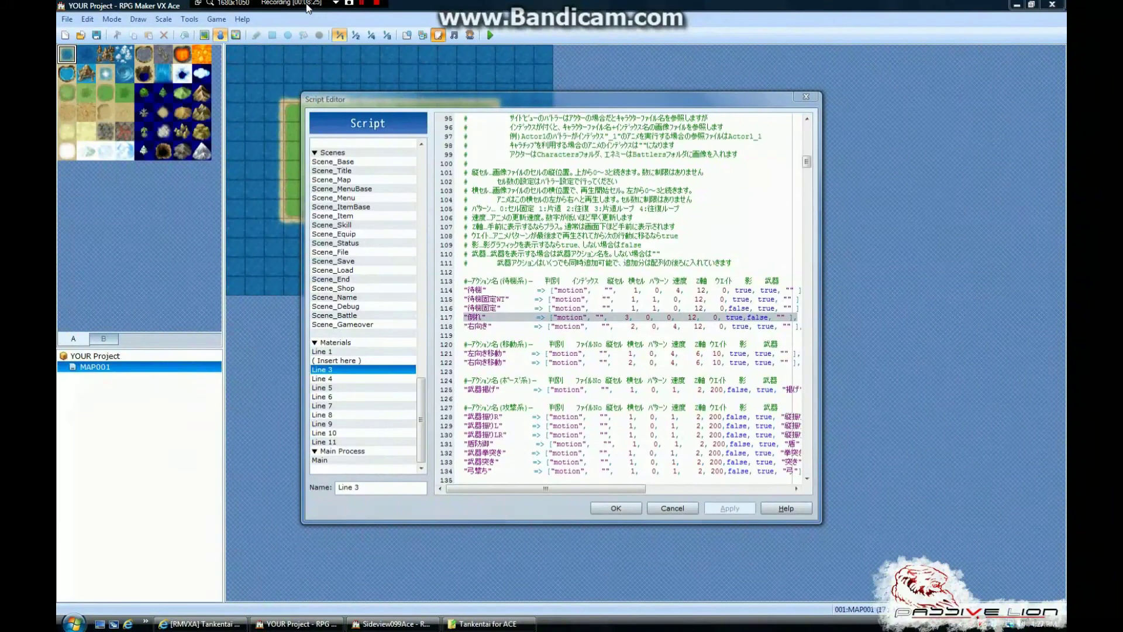
click(806, 98)
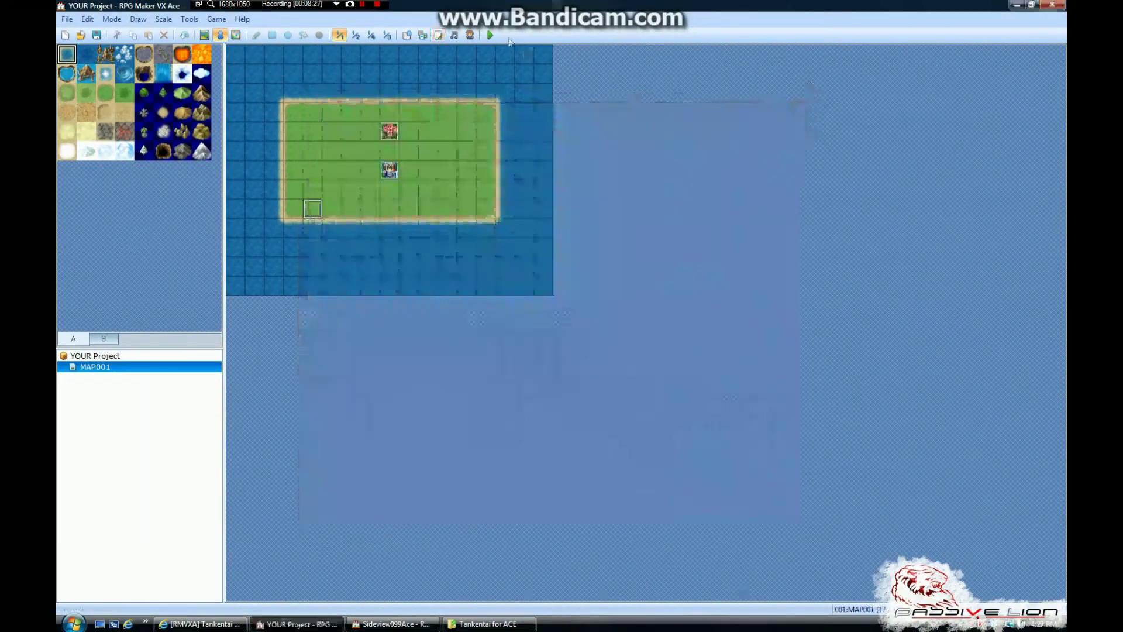
click(406, 35)
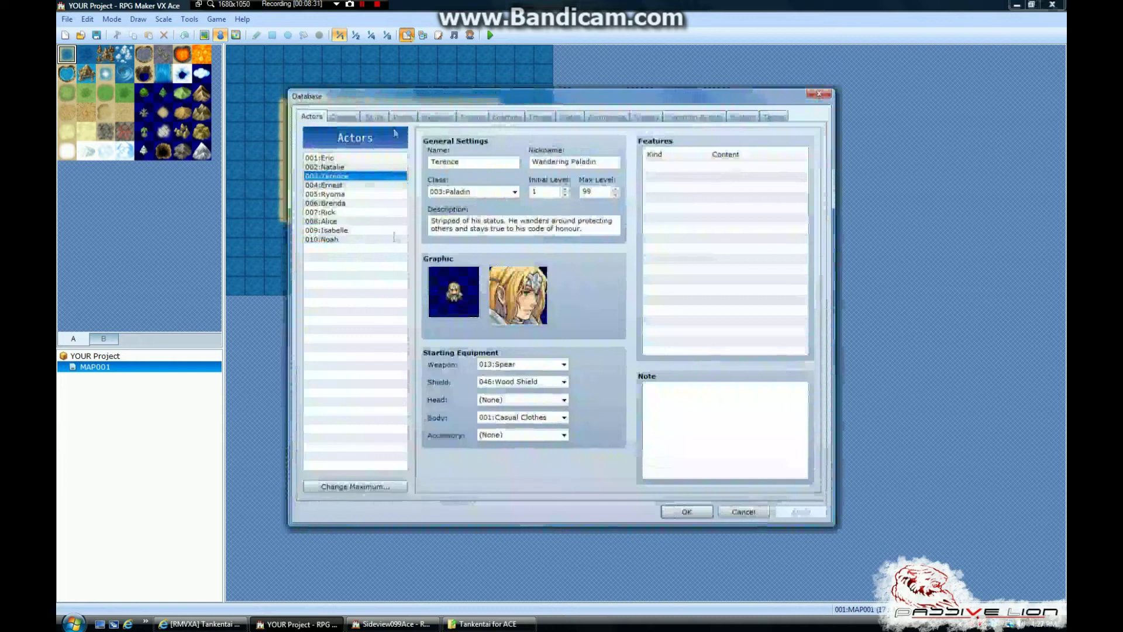
double_click(475, 288)
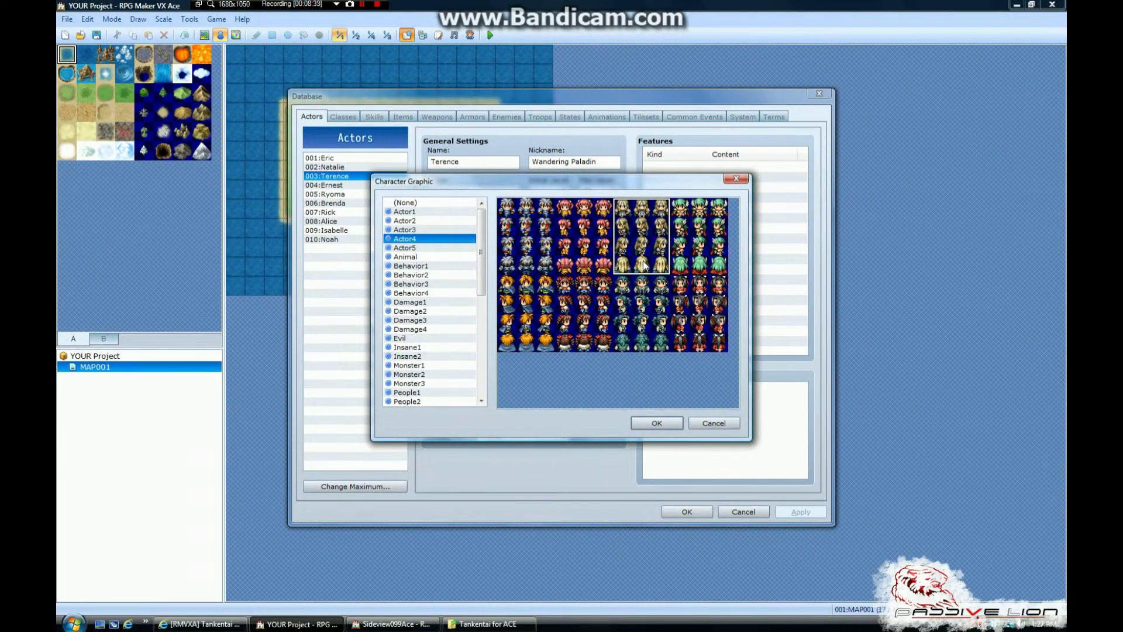
click(713, 423)
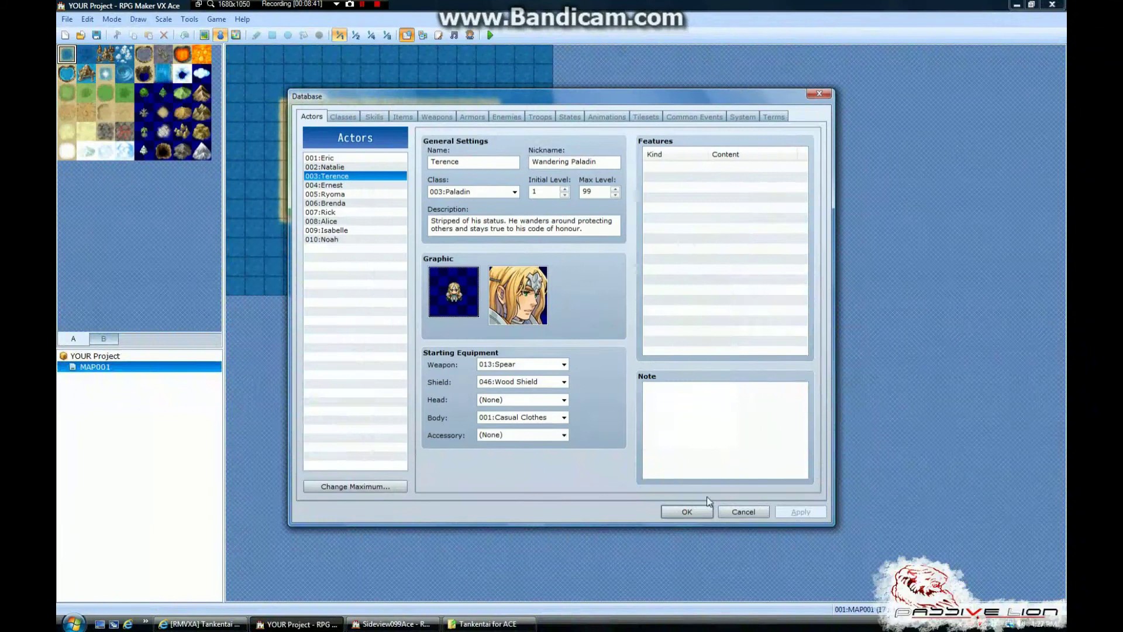
click(702, 510)
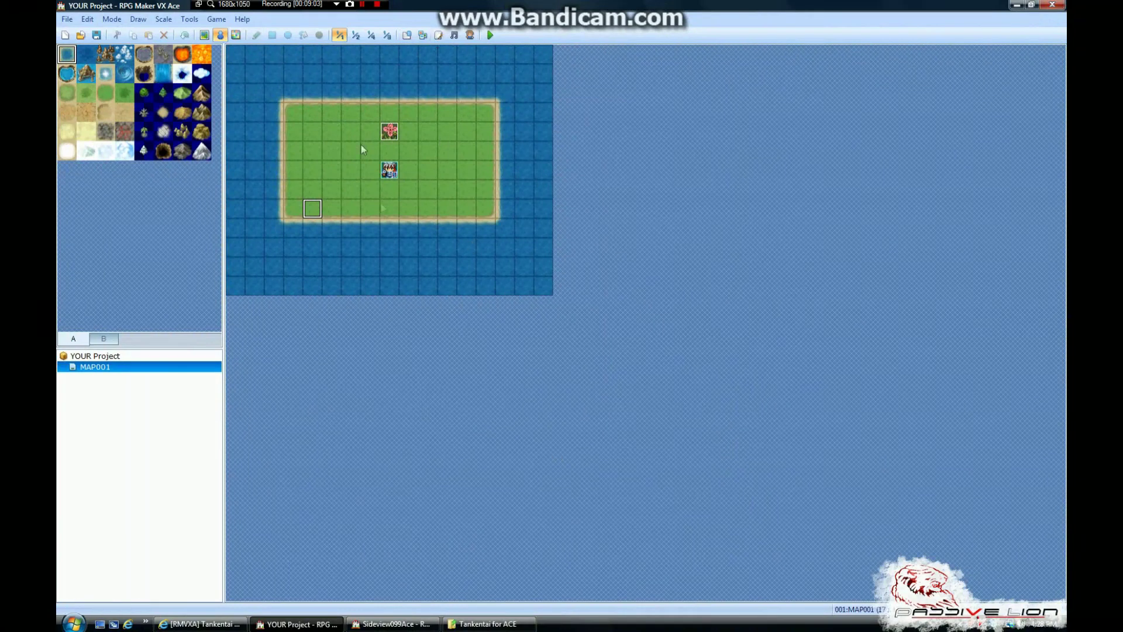
Copy Animations.rvdata2 from the SideView099 project's Data folder.
click(486, 624)
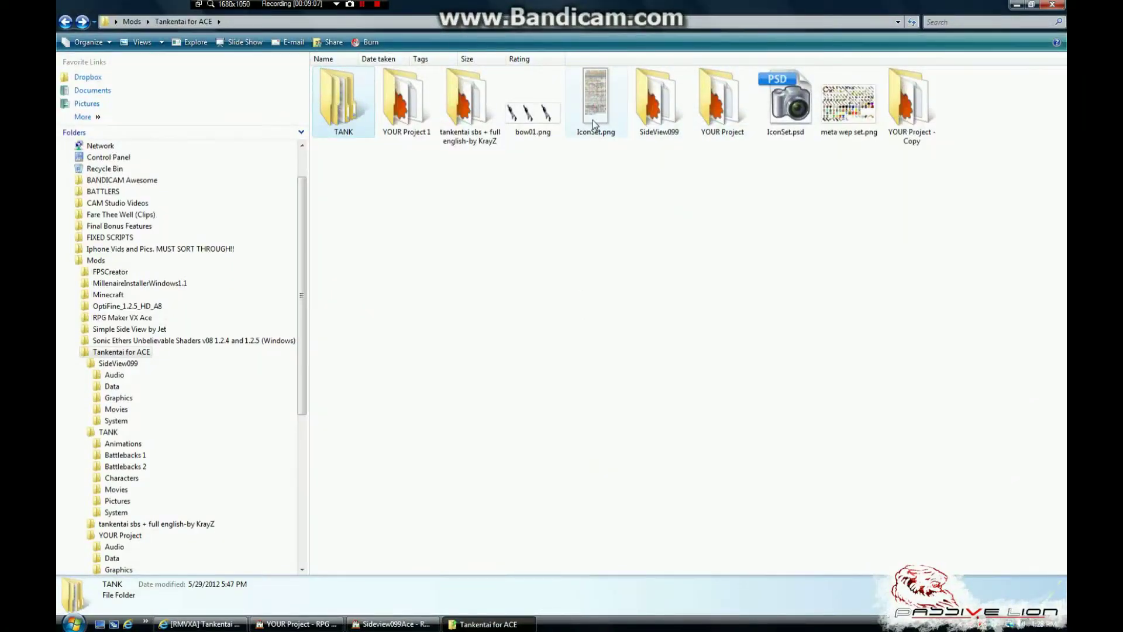
double_click(658, 122)
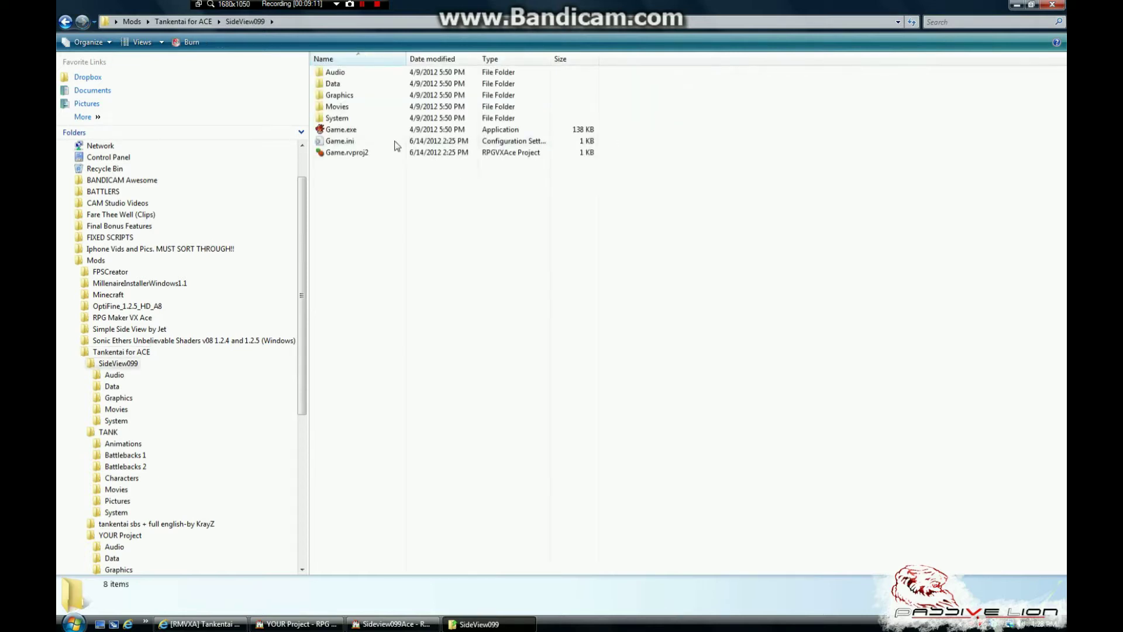
double_click(351, 85)
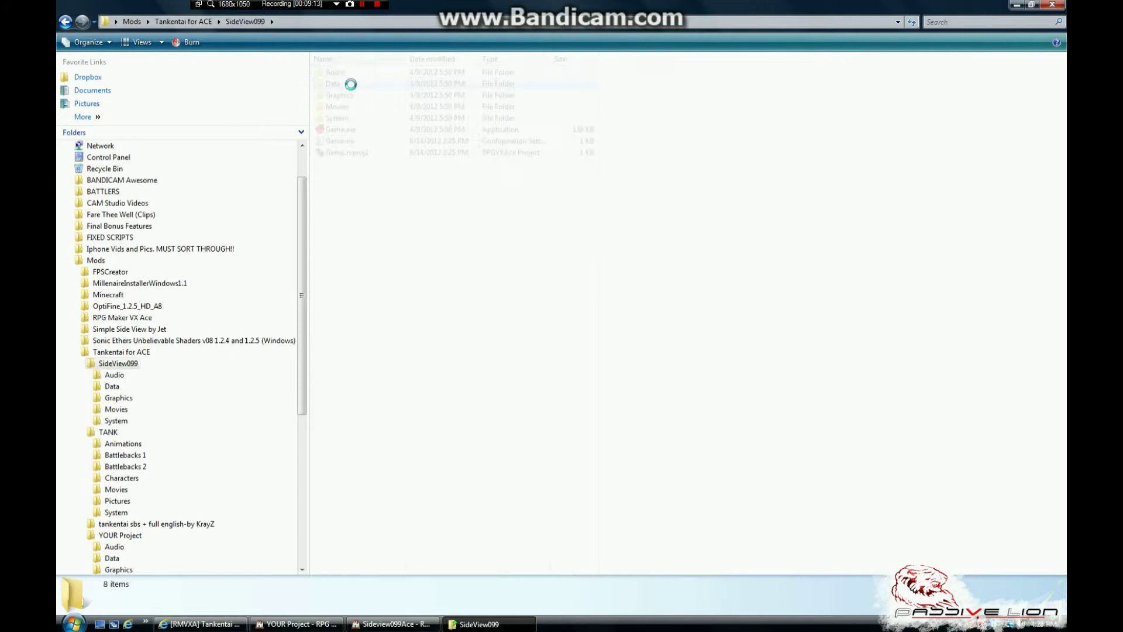
click(358, 85)
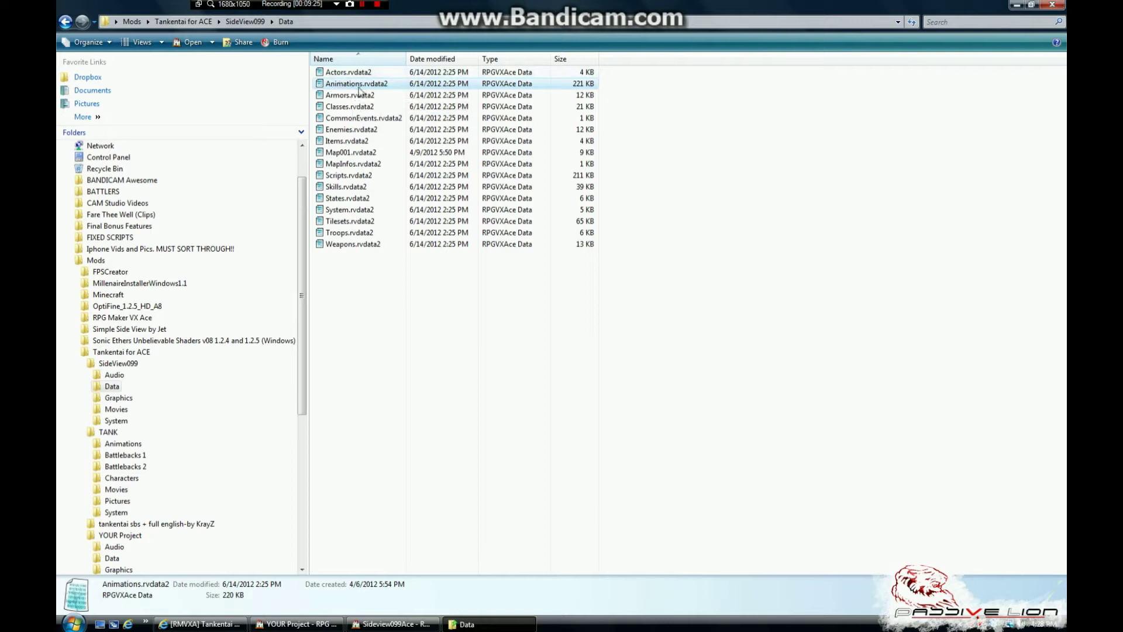
right_click(387, 85)
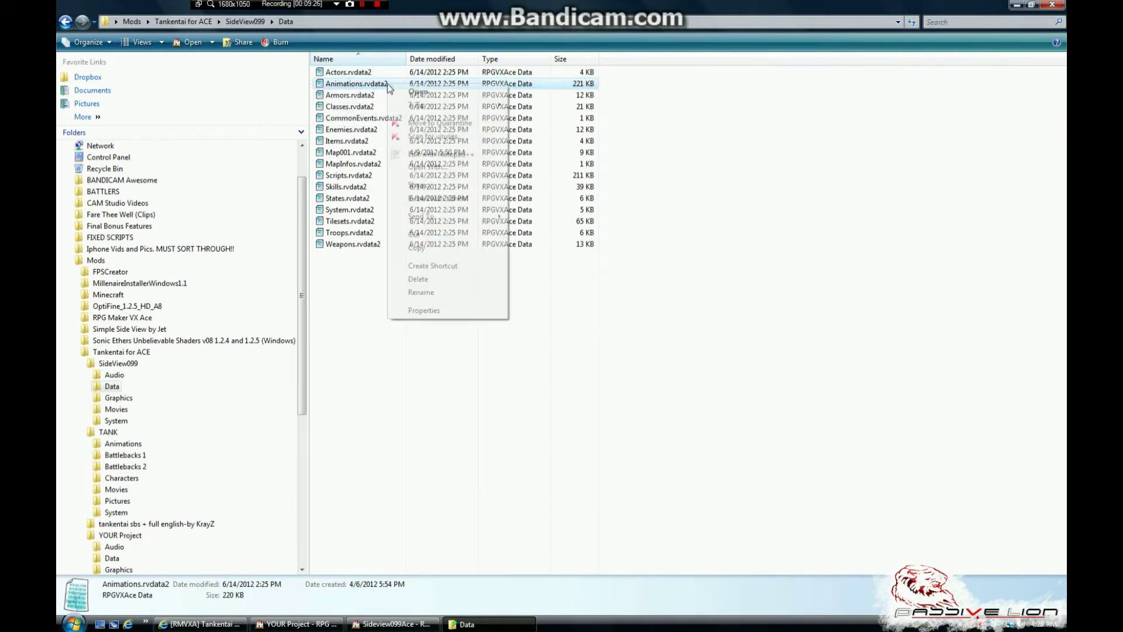
click(424, 248)
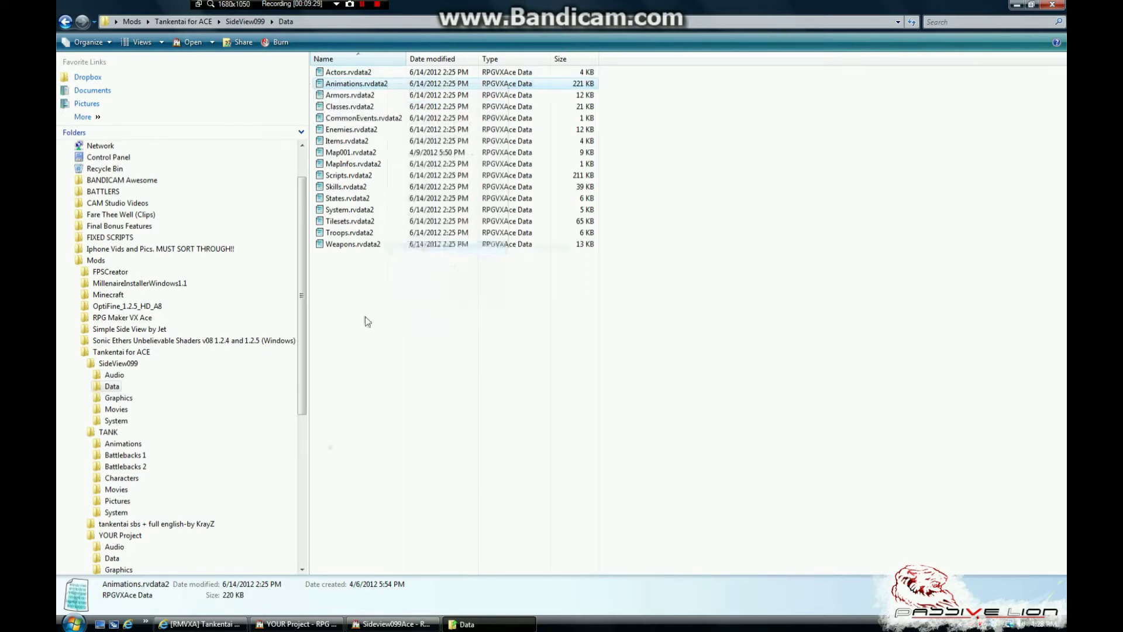
Paste it into YOUR Project's Data folder, replacing the existing file, then return to the editor.
mouse_move(474, 623)
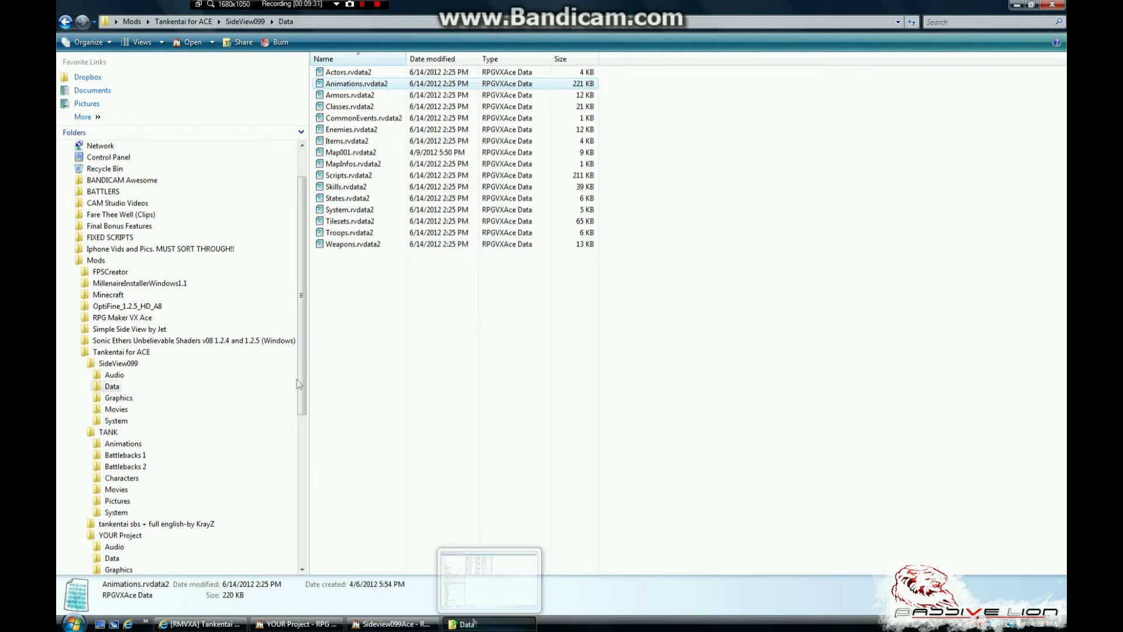
click(62, 24)
click(62, 23)
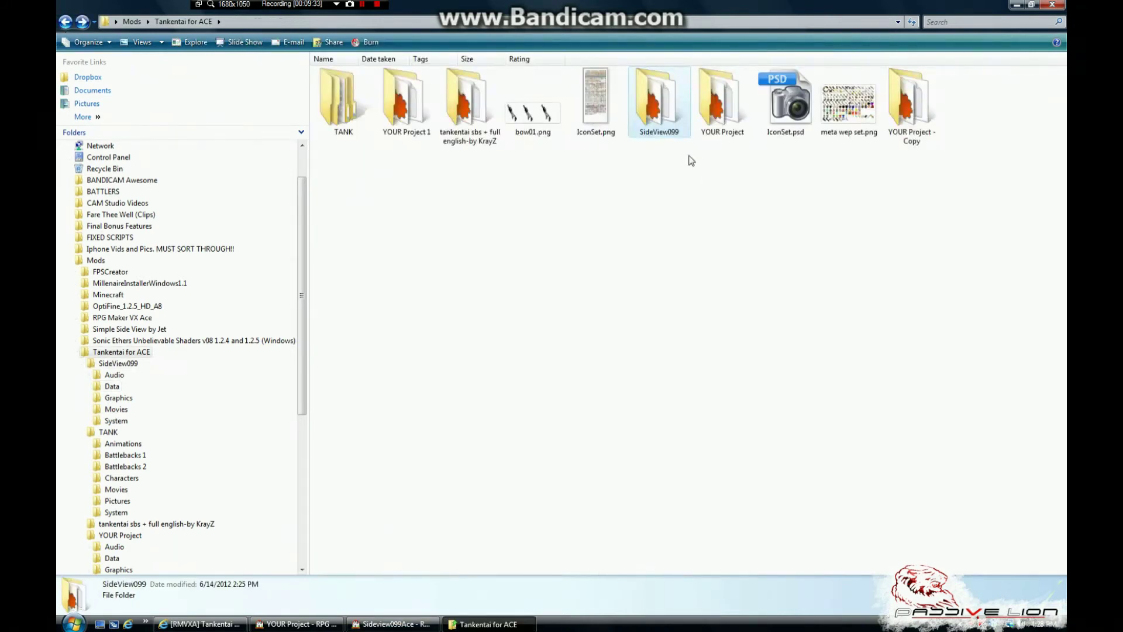
double_click(721, 111)
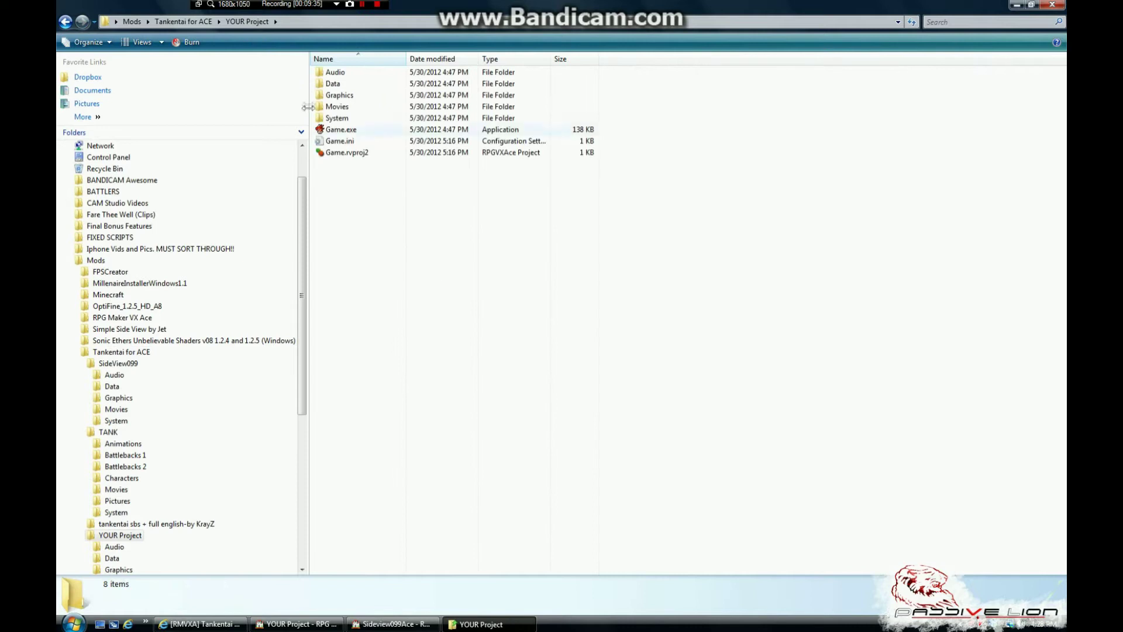
double_click(334, 85)
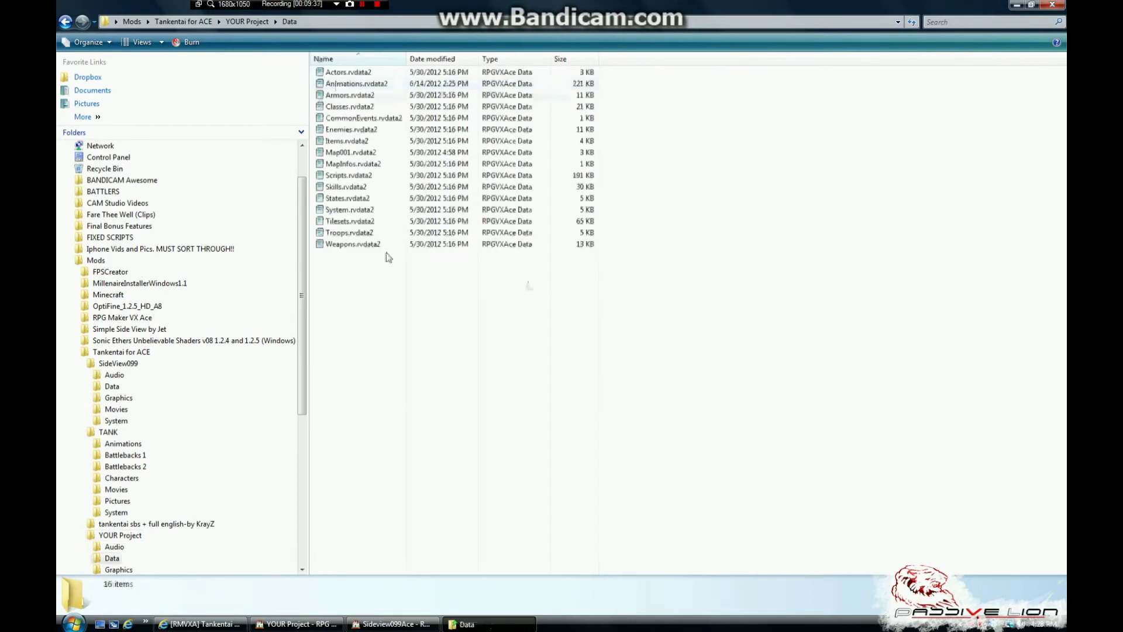
right_click(354, 275)
click(405, 373)
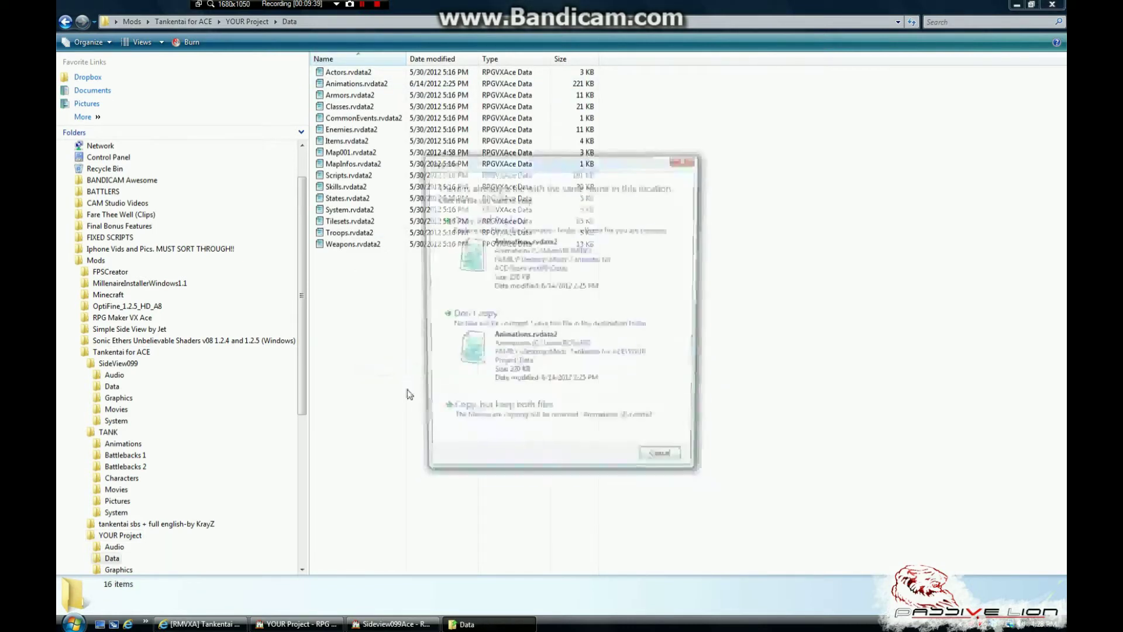
click(539, 244)
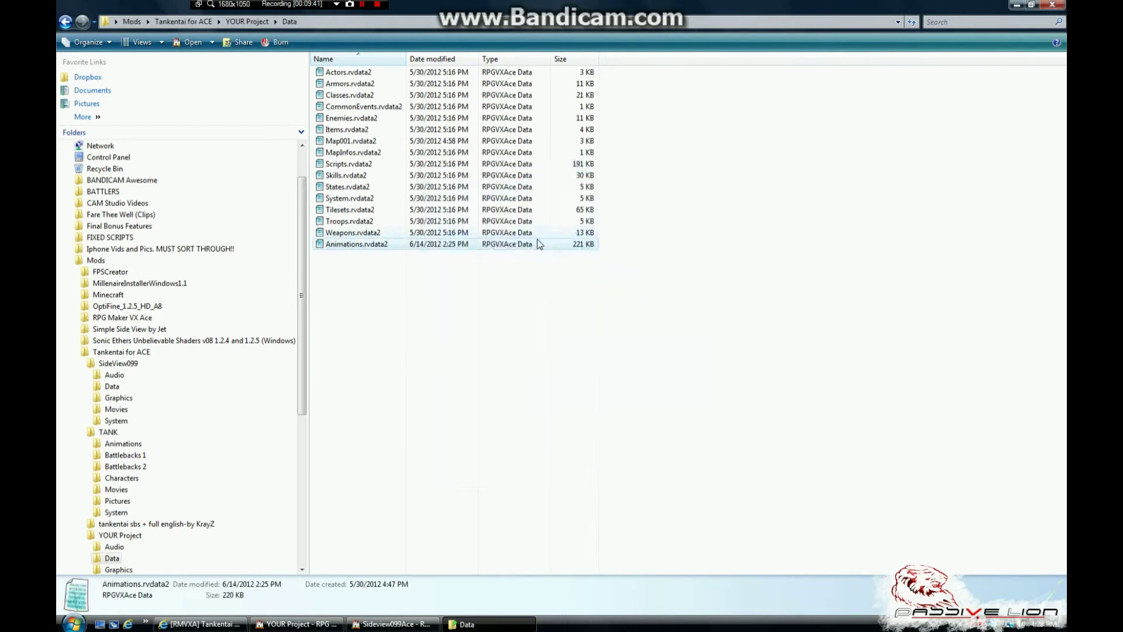
click(388, 296)
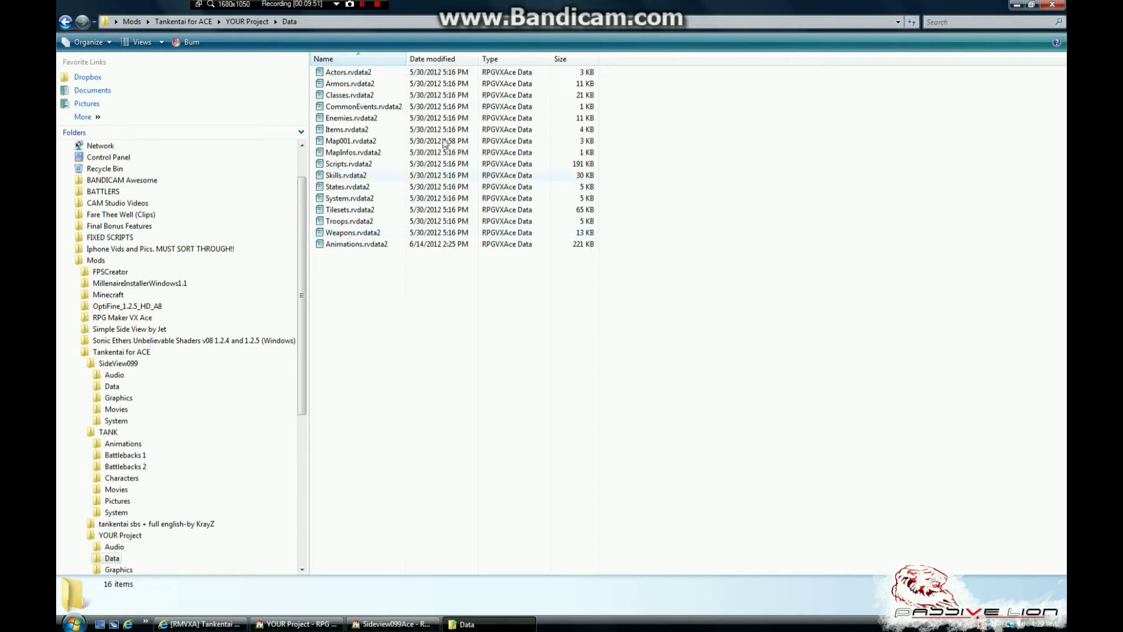
click(66, 22)
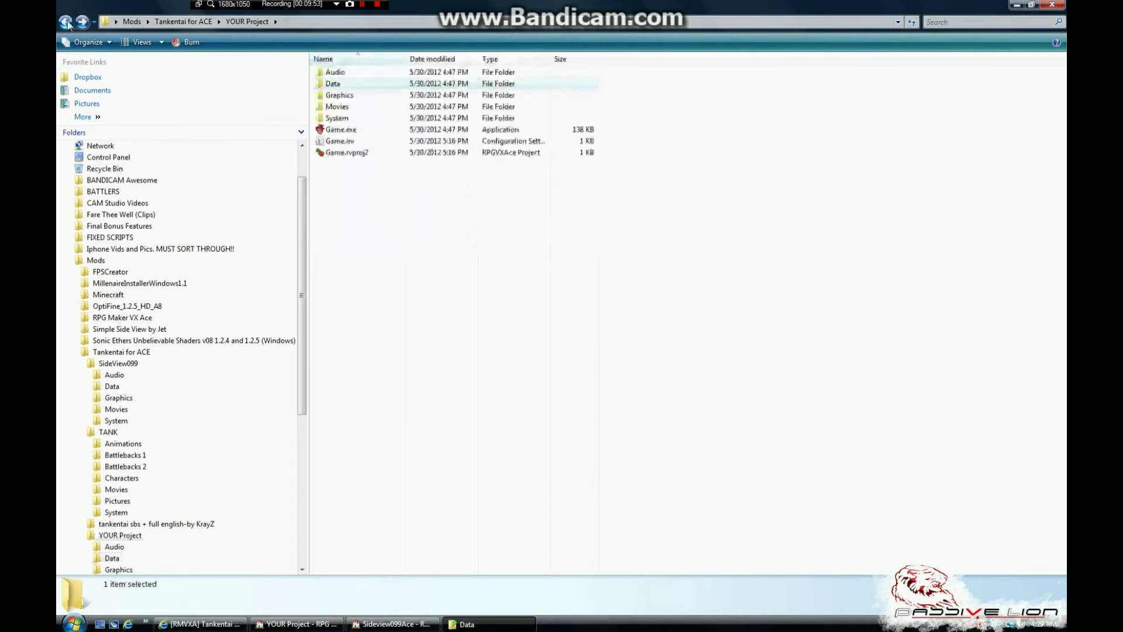
click(66, 22)
click(297, 625)
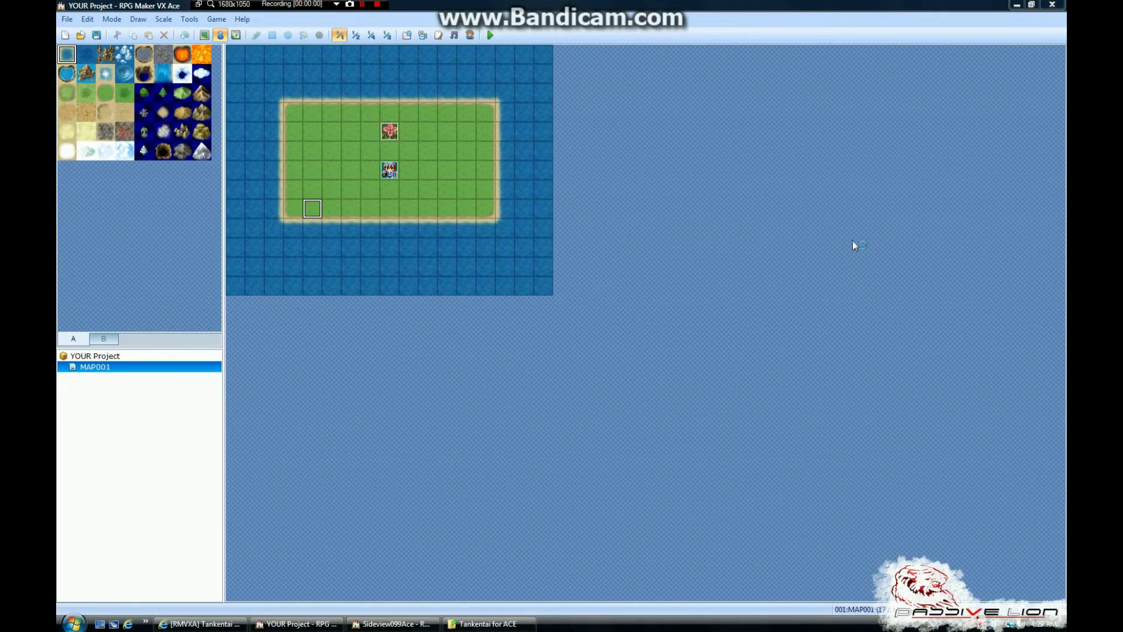
click(406, 36)
click(353, 119)
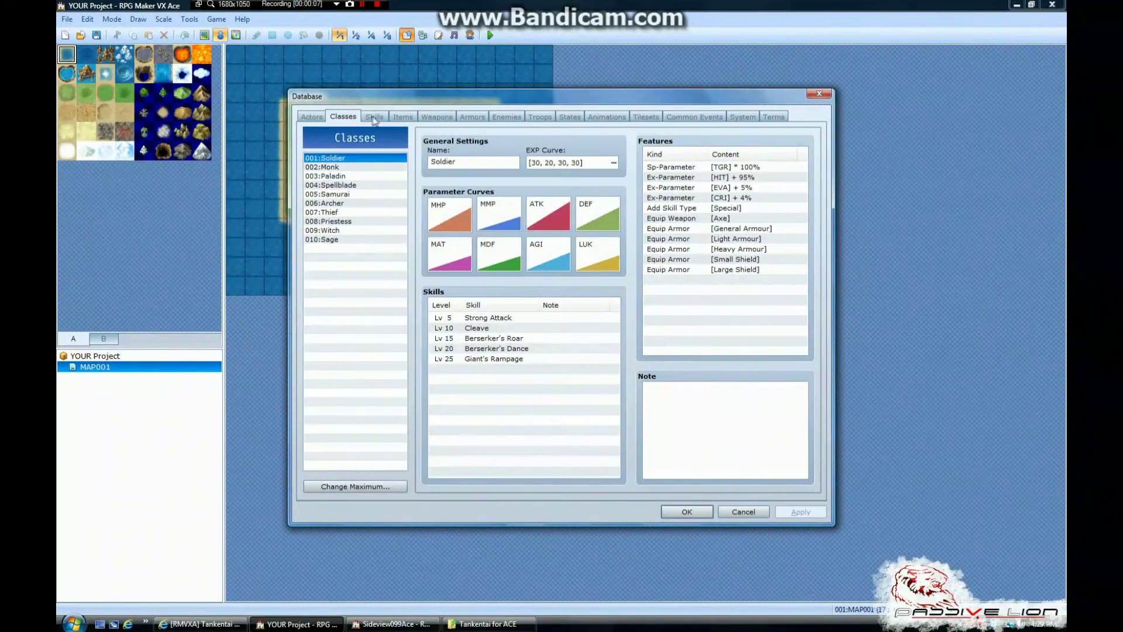
click(375, 118)
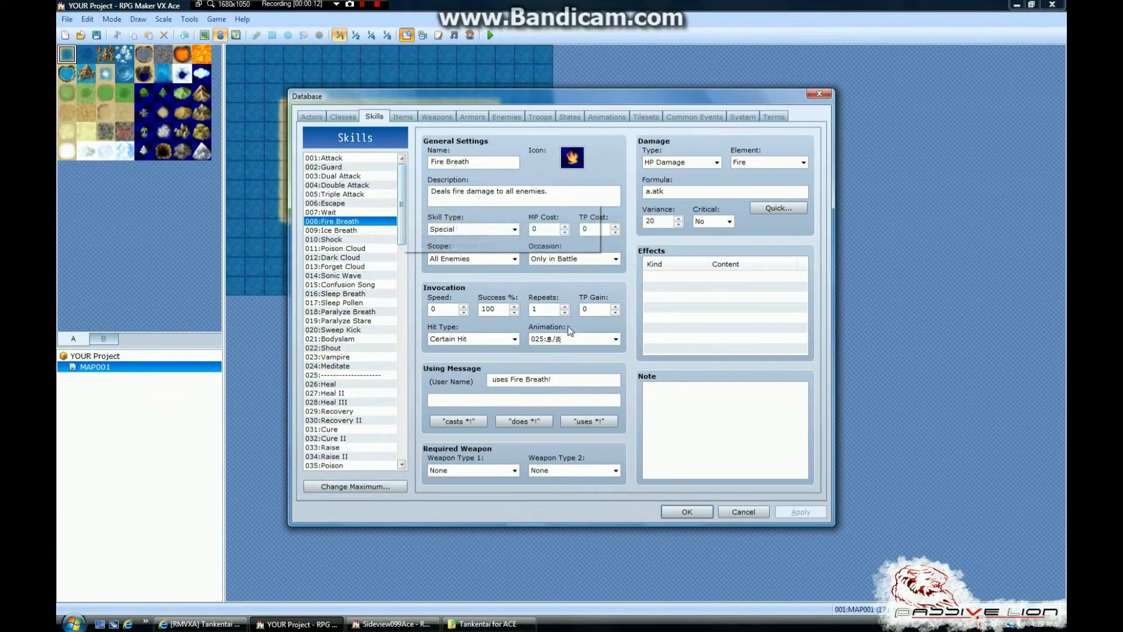
click(615, 339)
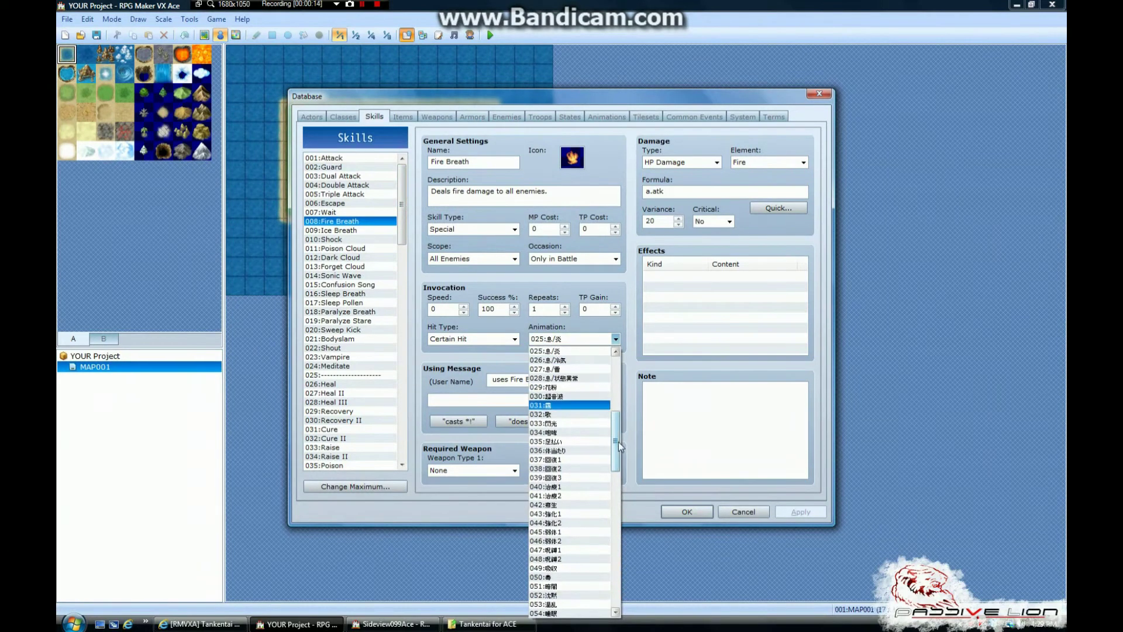
drag(619, 441, 627, 416)
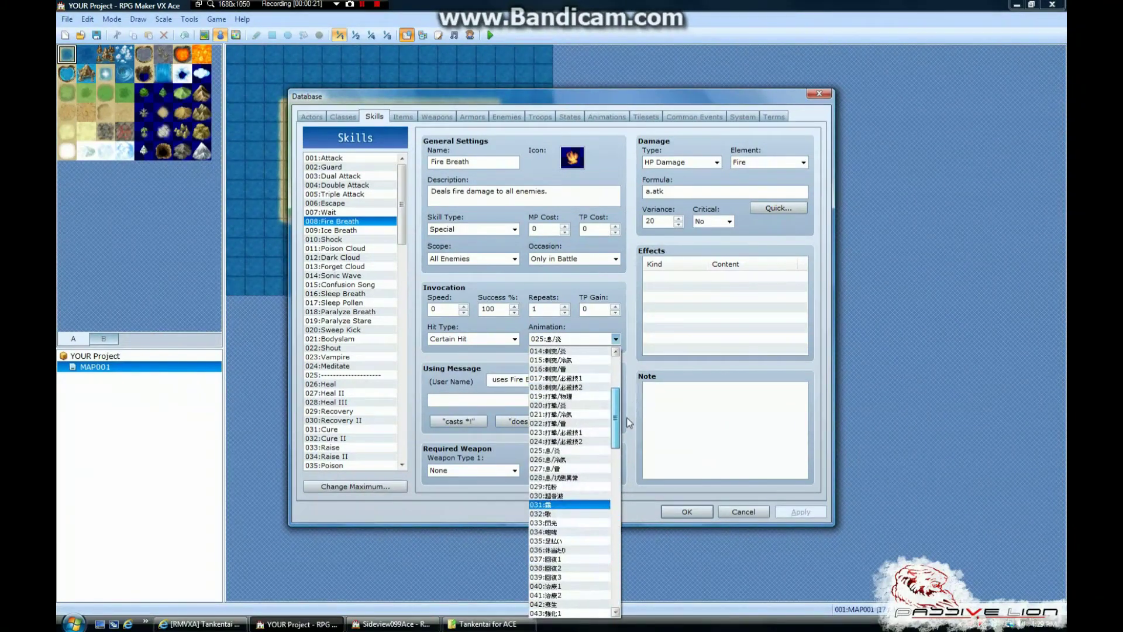
click(609, 323)
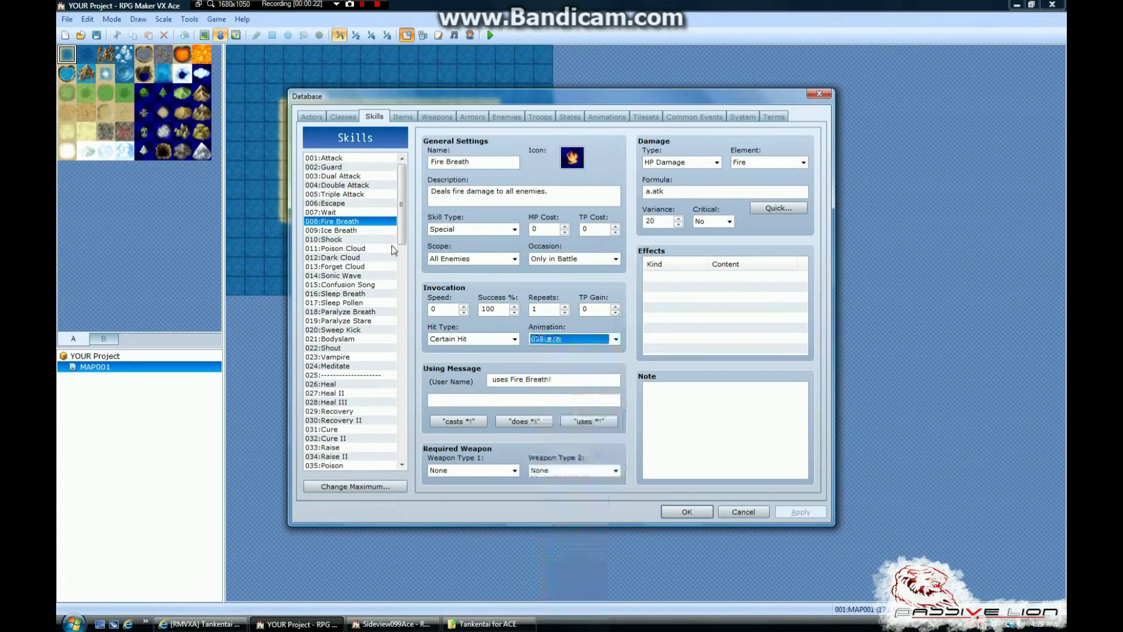
scroll(407, 202, down, 2)
scroll(408, 201, up, 2)
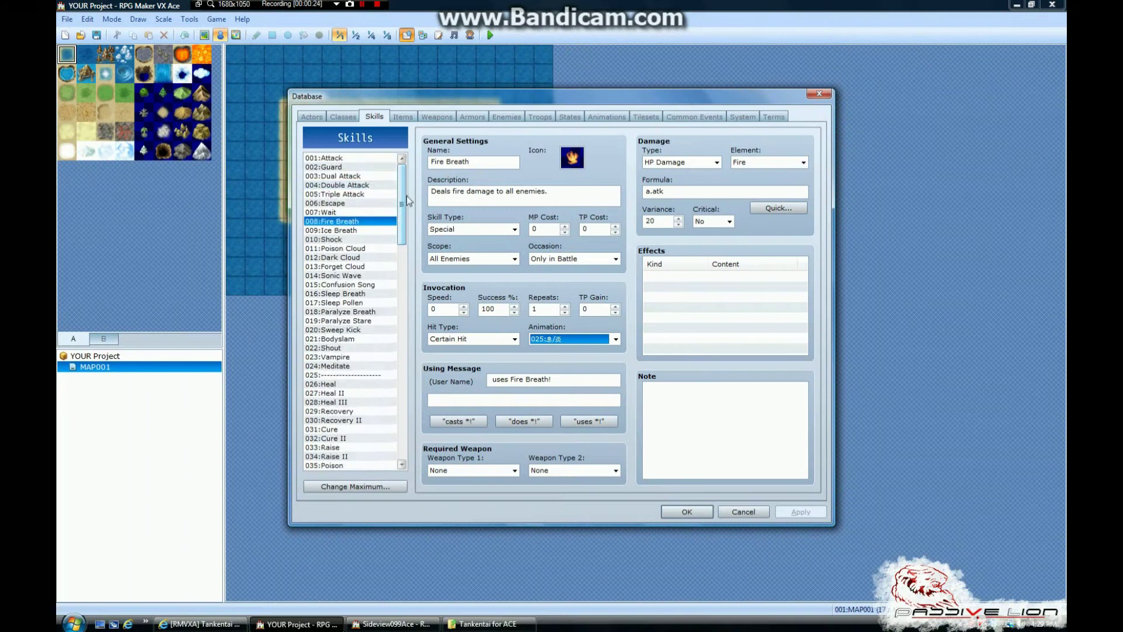
click(744, 512)
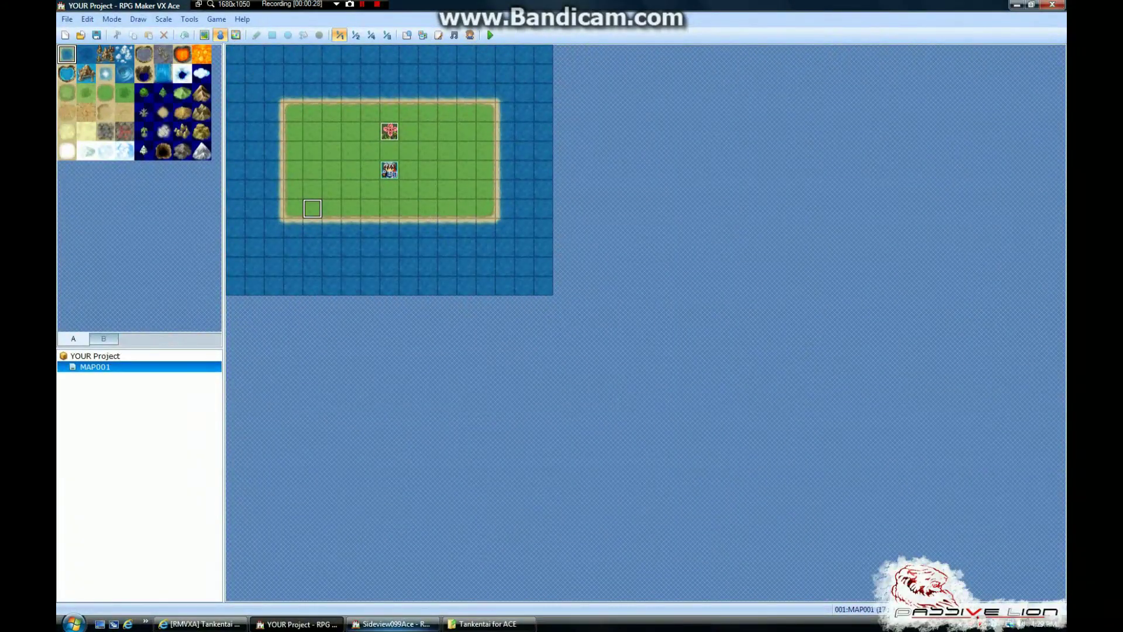
Bring the Sideview099Ace project forward, then the Tankentai for ACE Explorer folder.
click(392, 624)
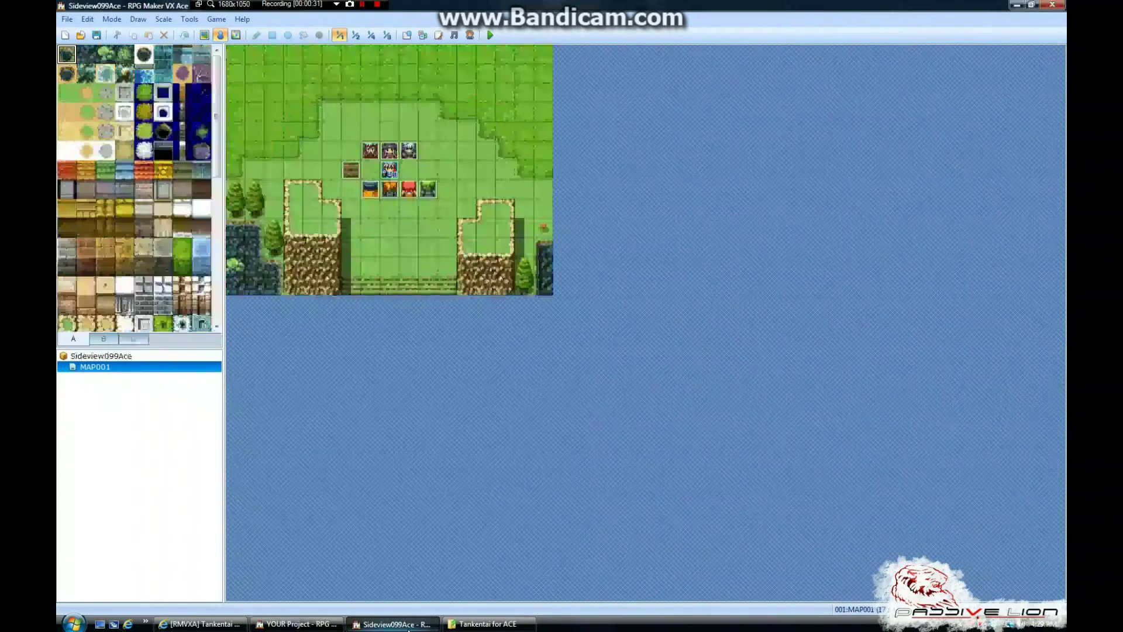
click(529, 627)
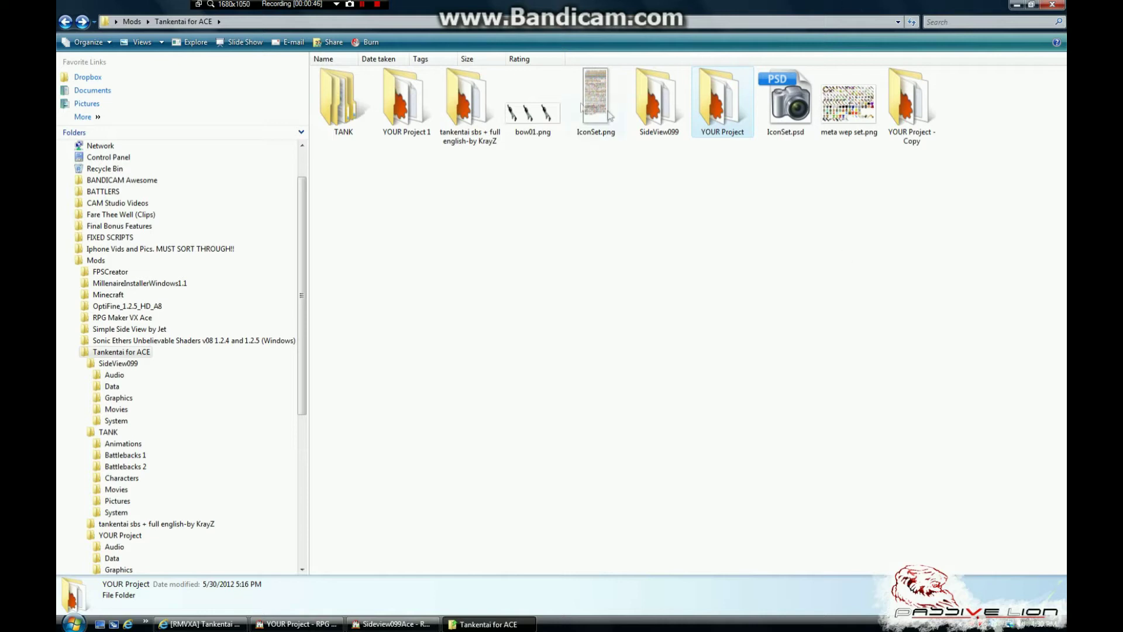
Open Game.rvproj2 from the 'tankentai sbs + full english-by KrayZ' folder.
double_click(481, 120)
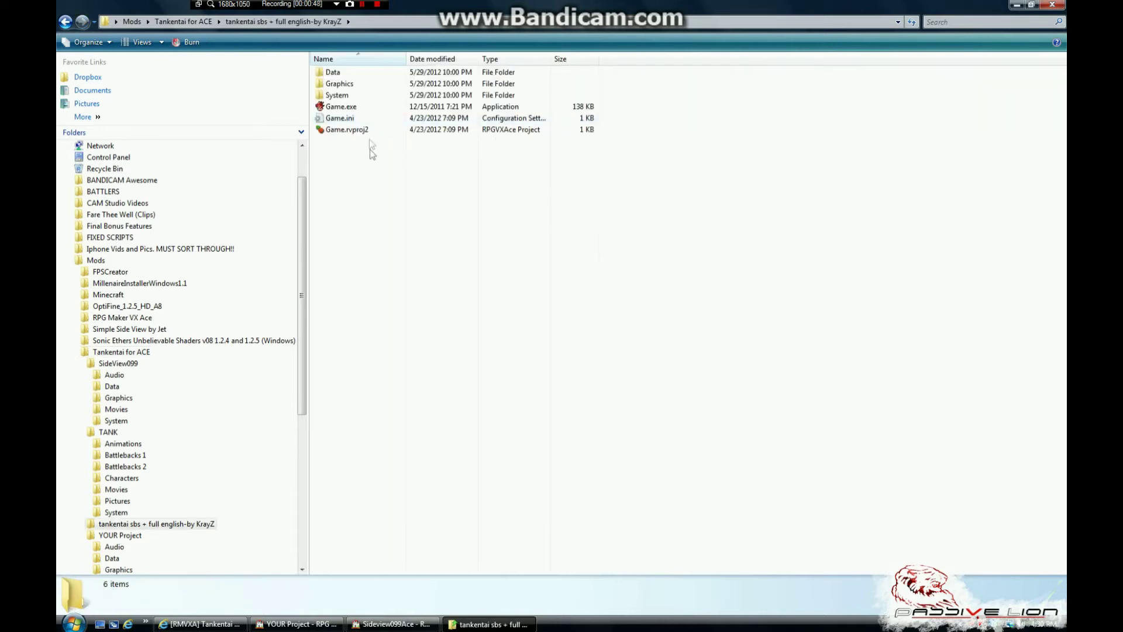
double_click(375, 131)
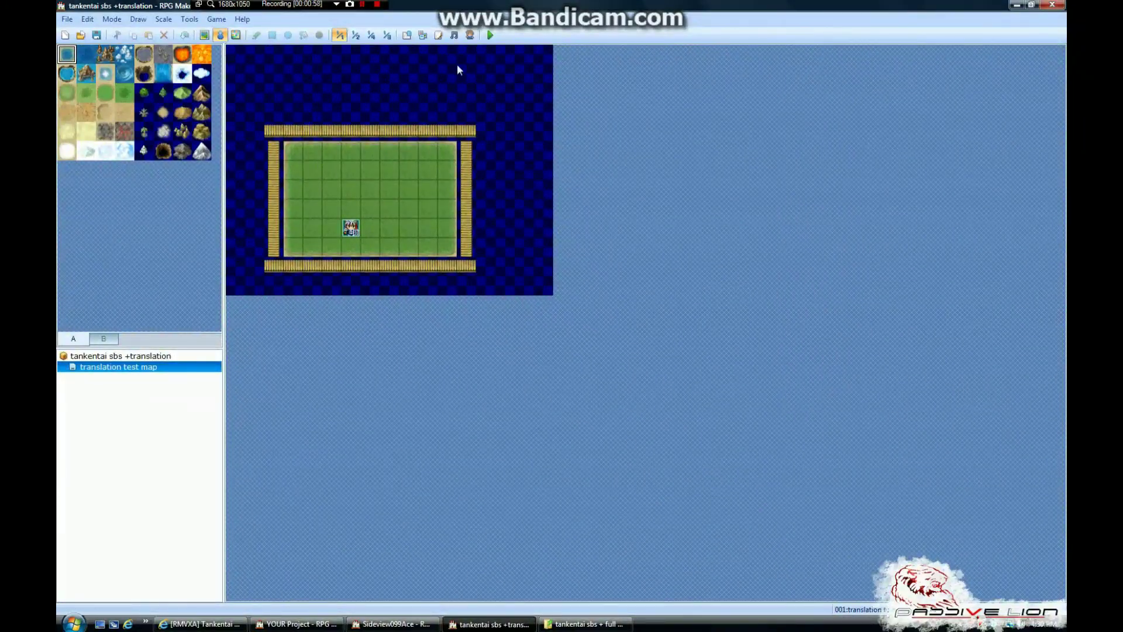
click(407, 36)
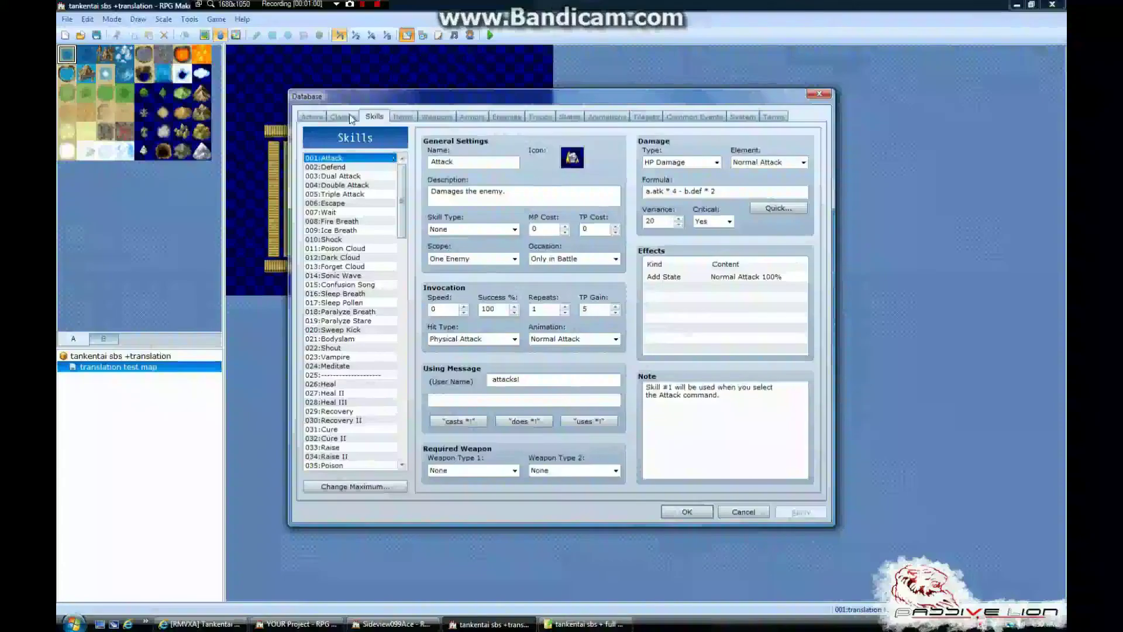
click(572, 340)
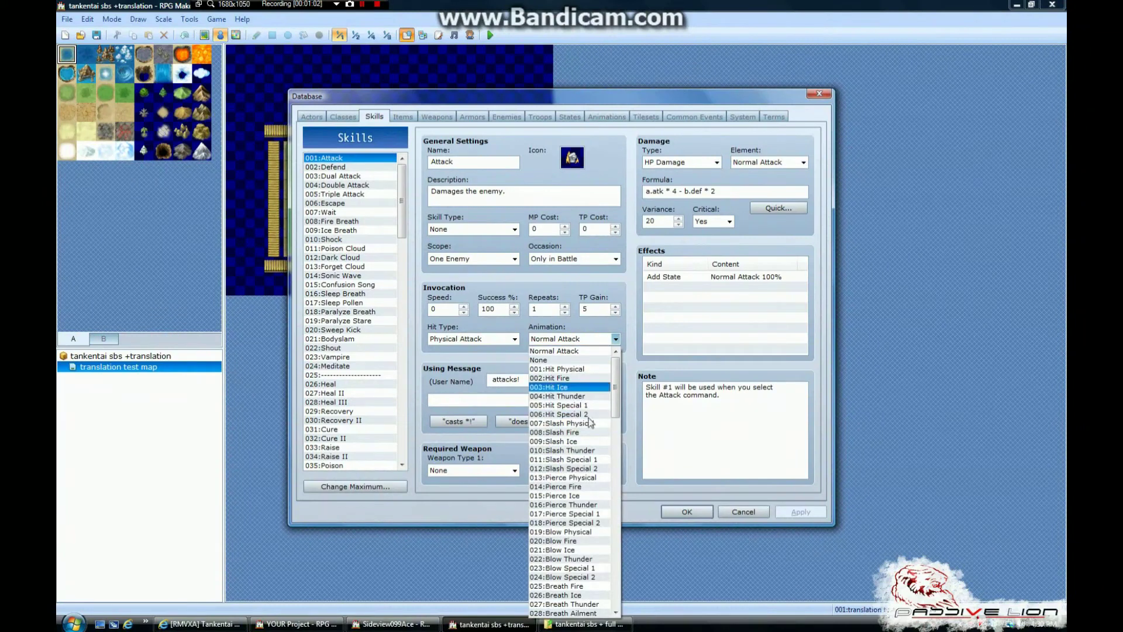
click(586, 323)
click(743, 512)
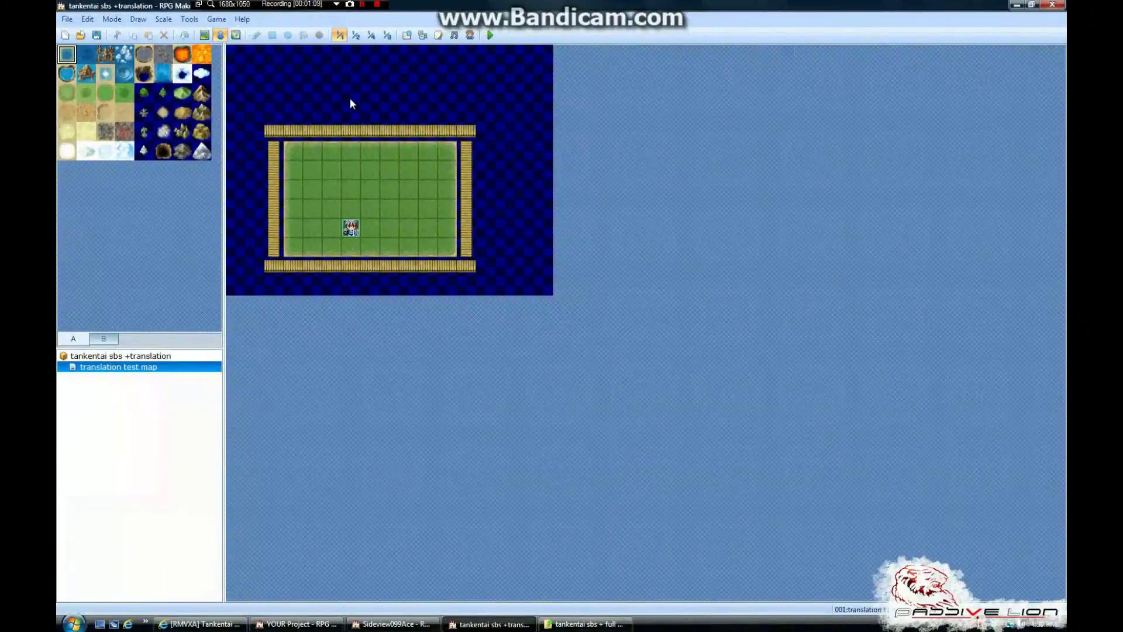
click(438, 35)
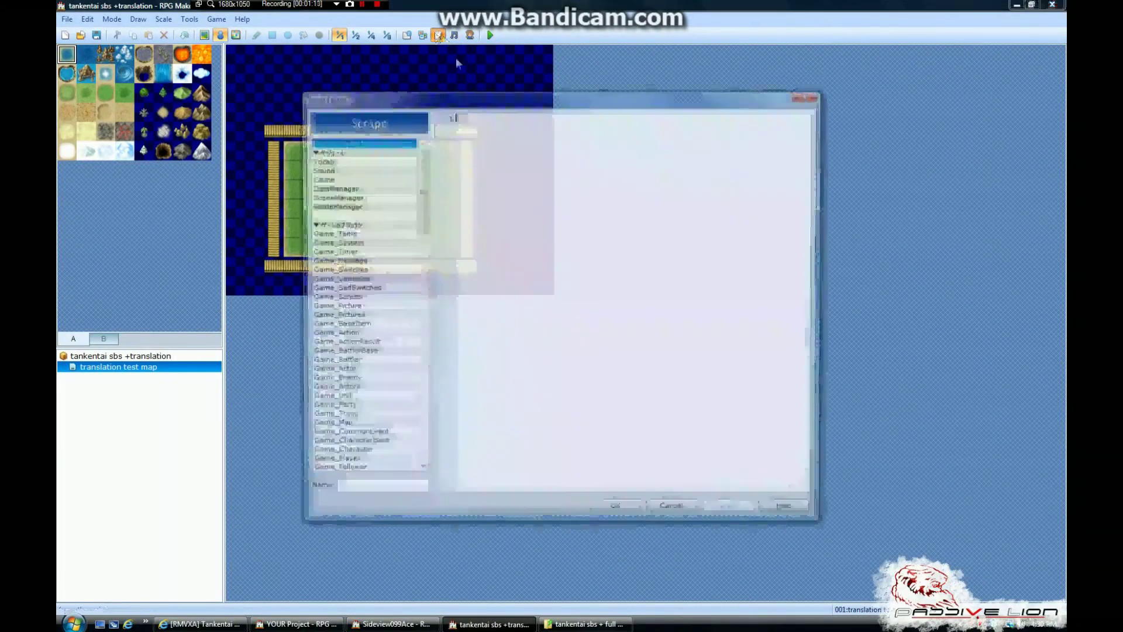
Browse the Game_Message, VXAce_SP1 and Game_Temp scripts in the Script Editor.
scroll(361, 131, down, 10)
scroll(361, 132, up, 6)
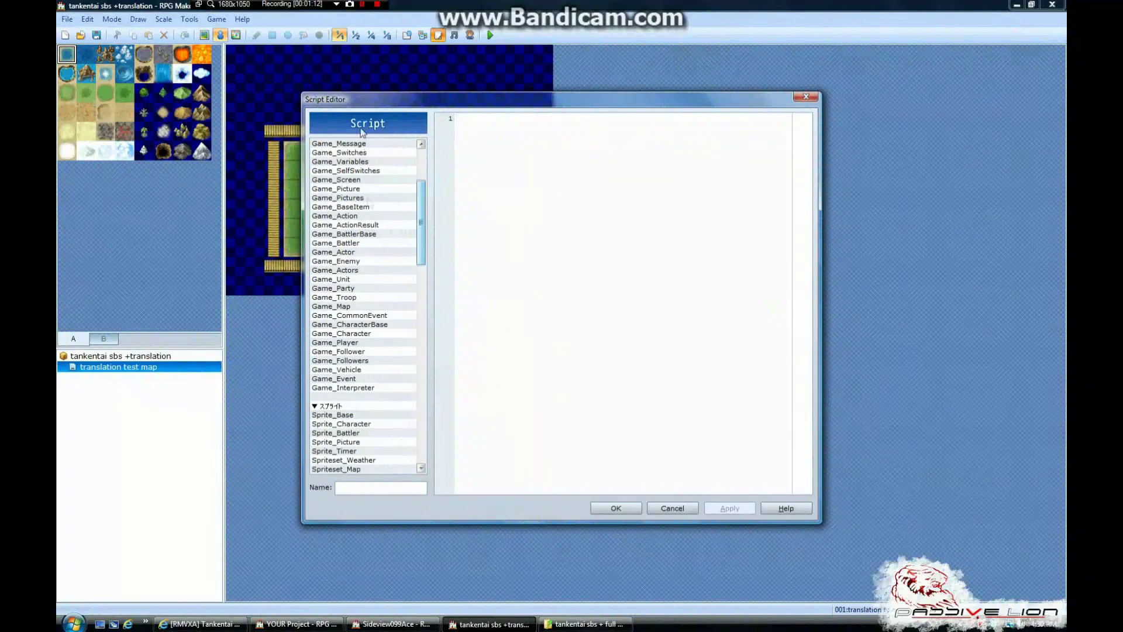
scroll(416, 199, up, 2)
click(398, 207)
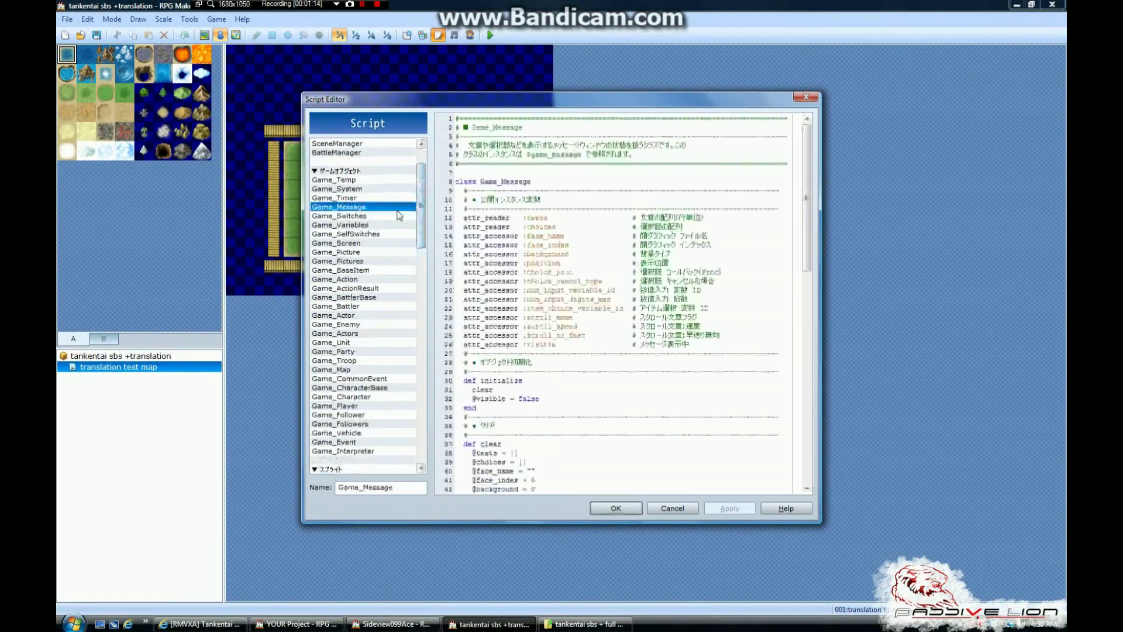
scroll(368, 293, down, 20)
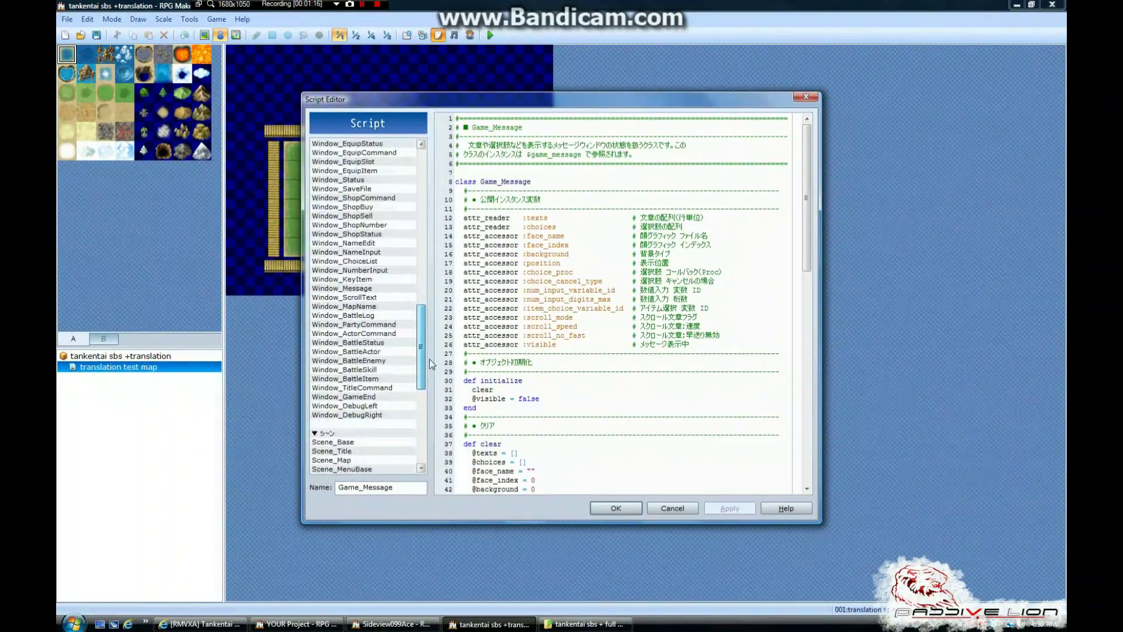
click(362, 361)
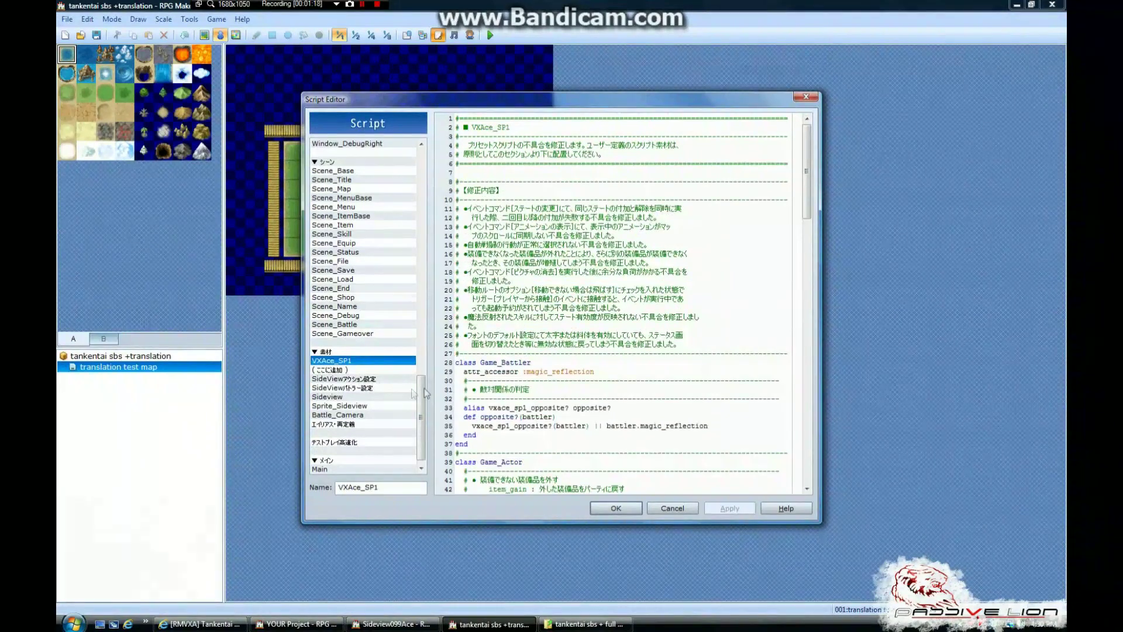
drag(426, 391, 434, 161)
click(375, 234)
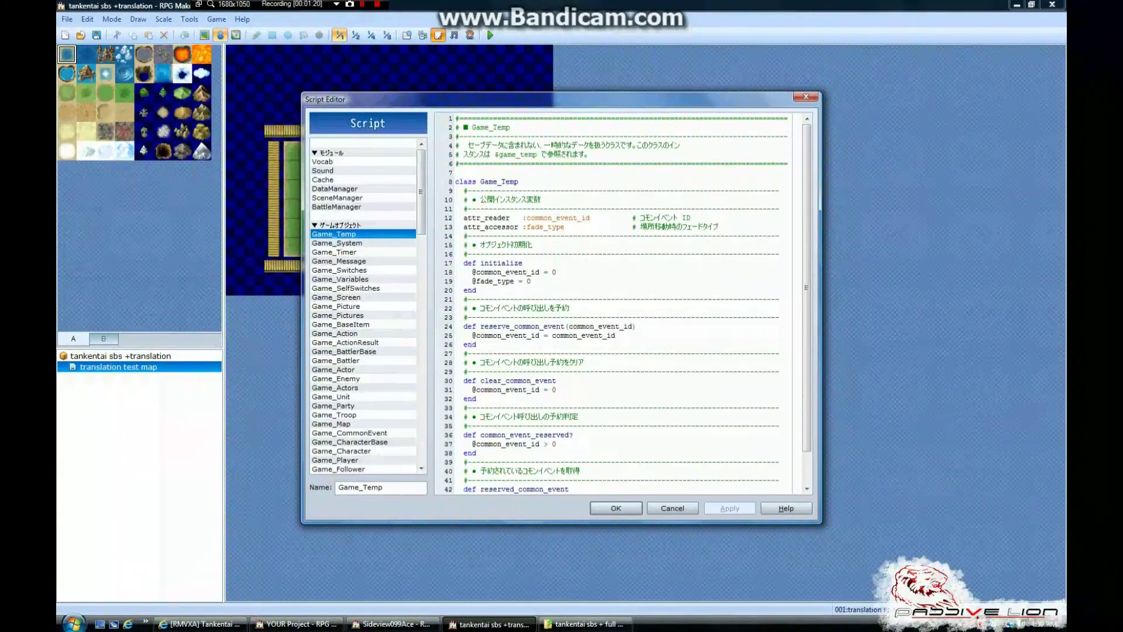
Look through the SceneManager and Cache scripts, then cancel the Script Editor.
click(353, 198)
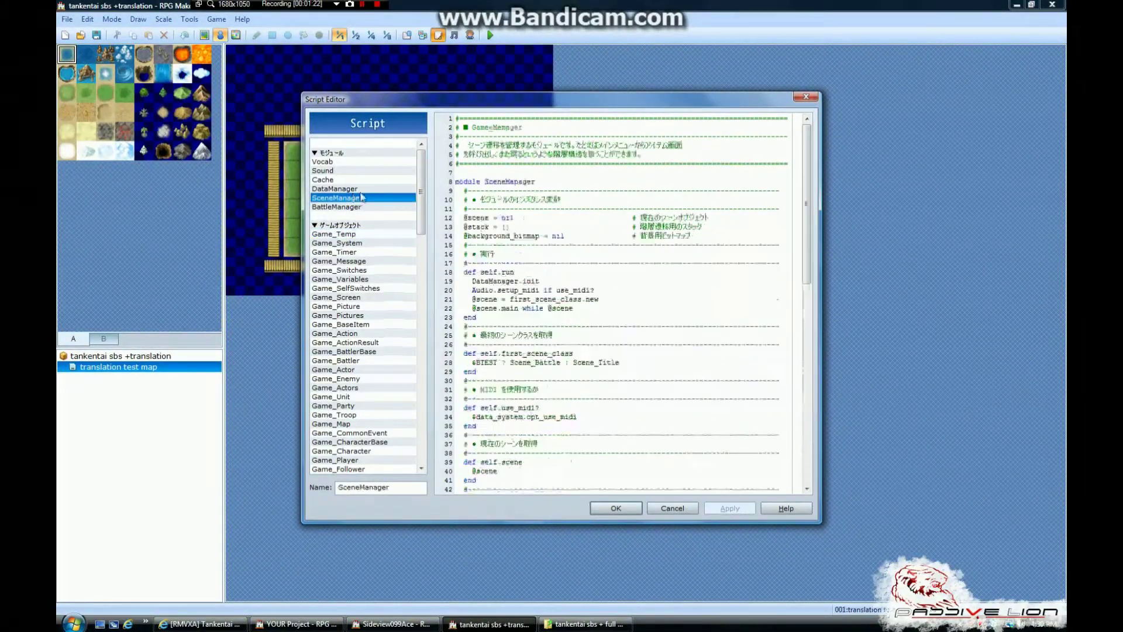
drag(812, 234, 825, 200)
mouse_move(421, 194)
mouse_down()
mouse_move(422, 225)
mouse_move(429, 193)
mouse_up()
click(345, 180)
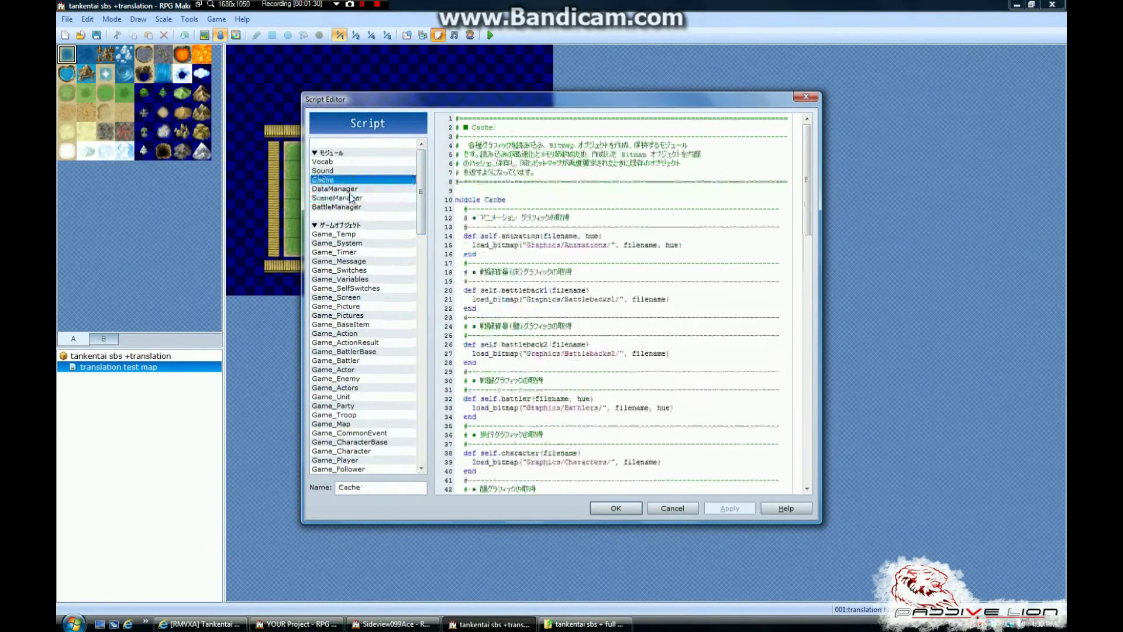
drag(808, 163, 813, 345)
click(361, 202)
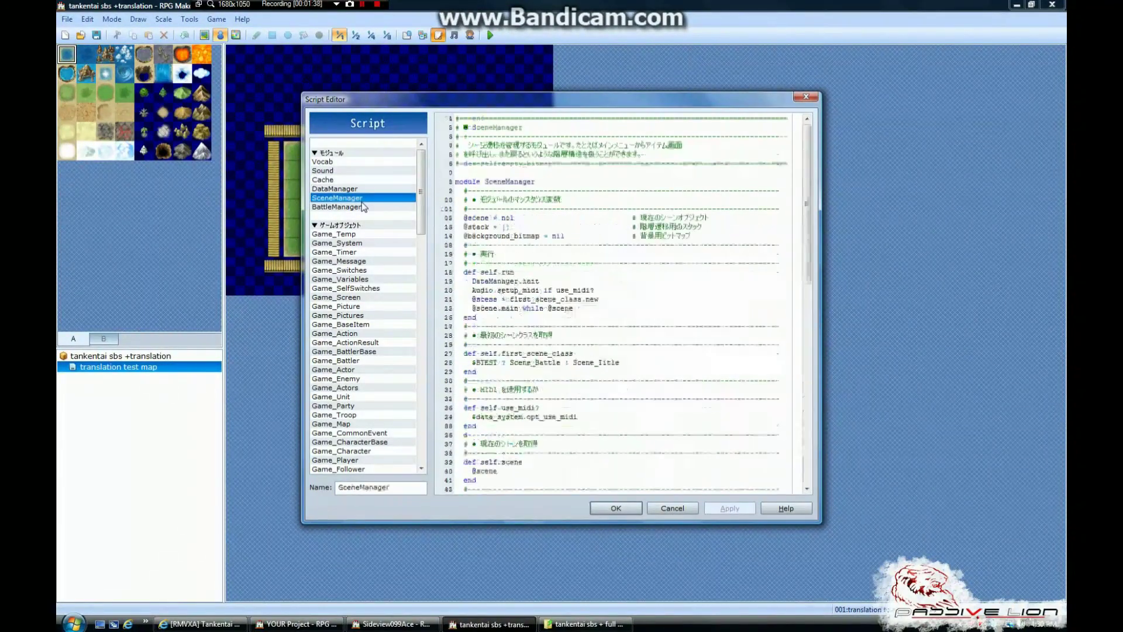
scroll(842, 239, down, 16)
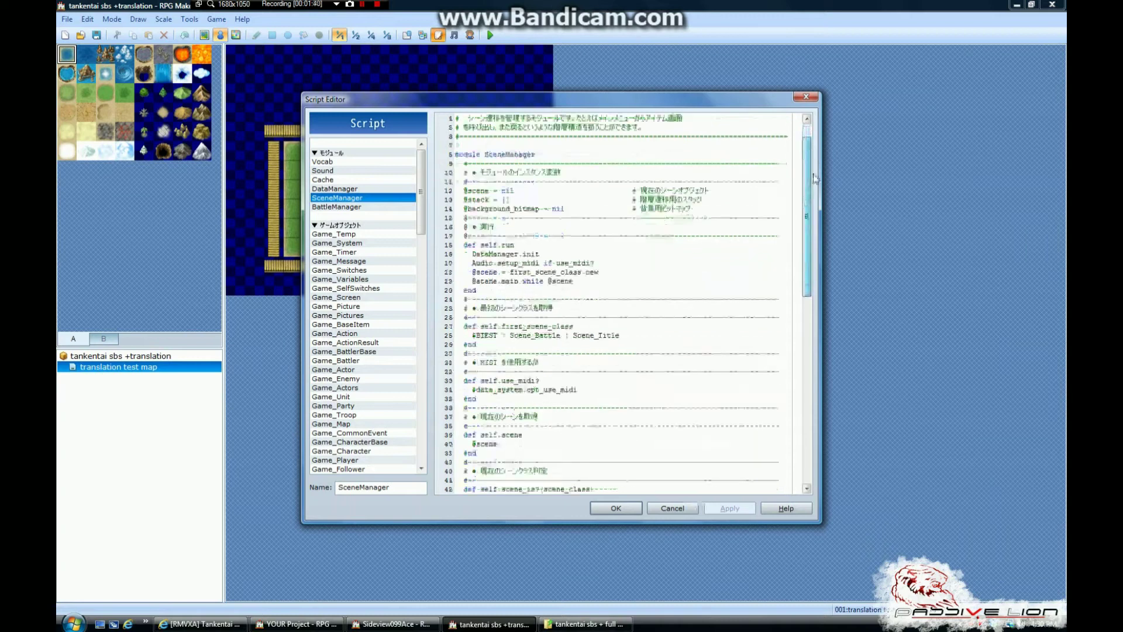
scroll(841, 239, up, 16)
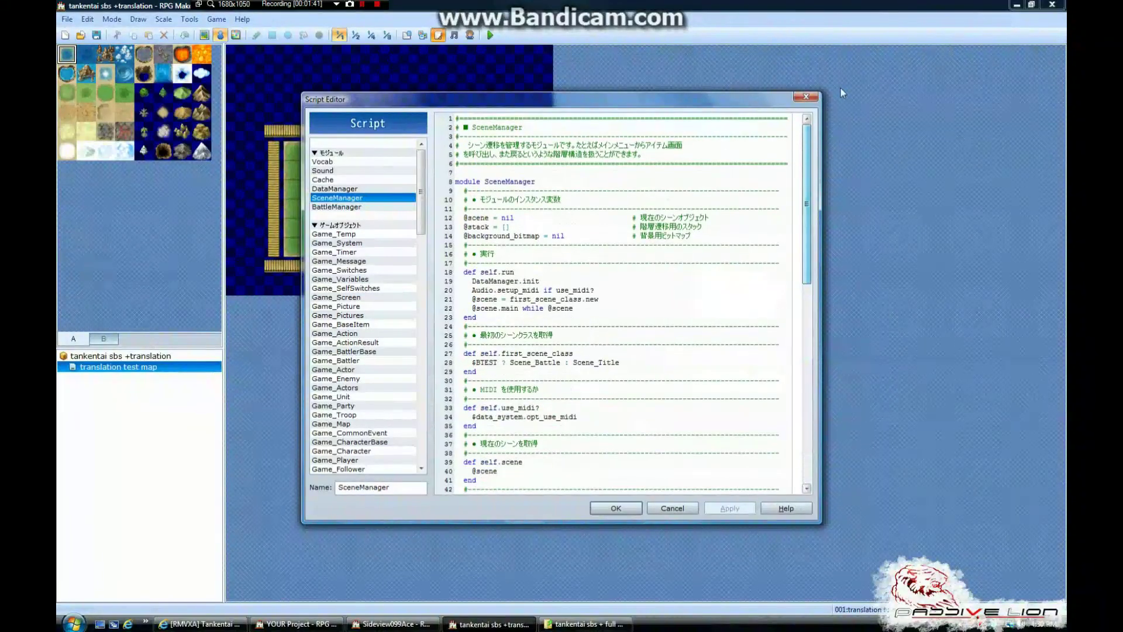
click(673, 508)
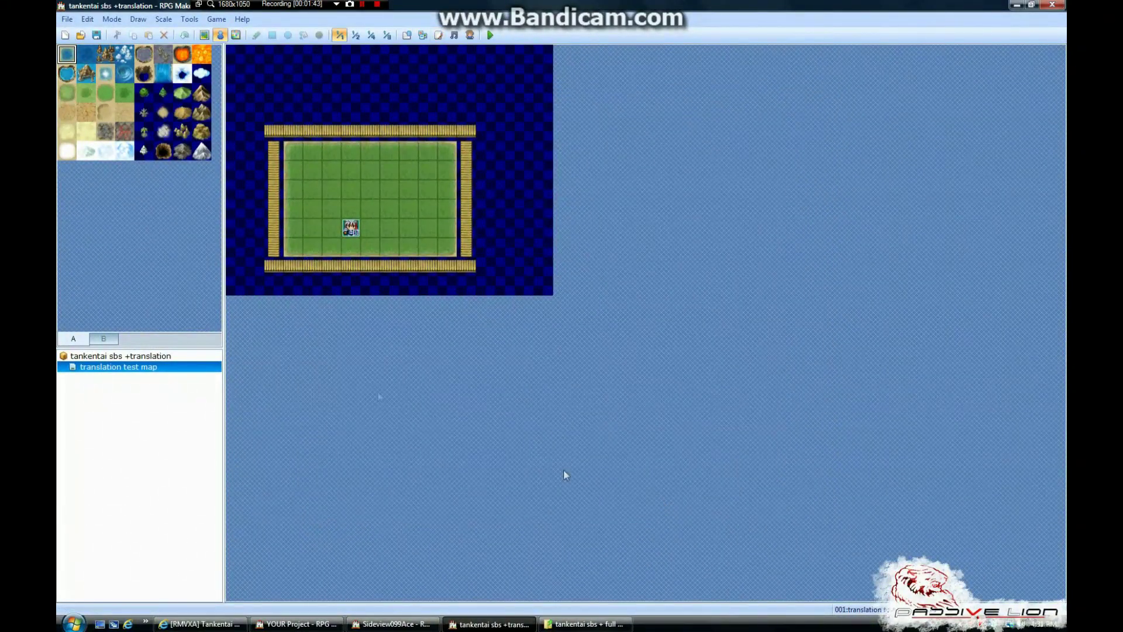
click(371, 212)
click(438, 35)
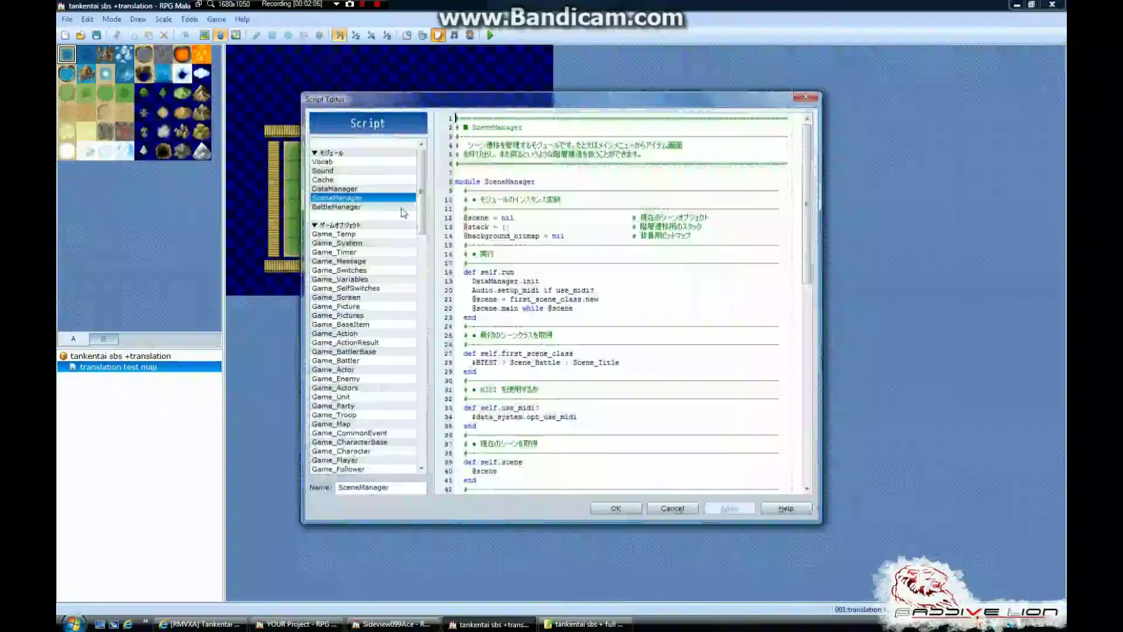
click(380, 234)
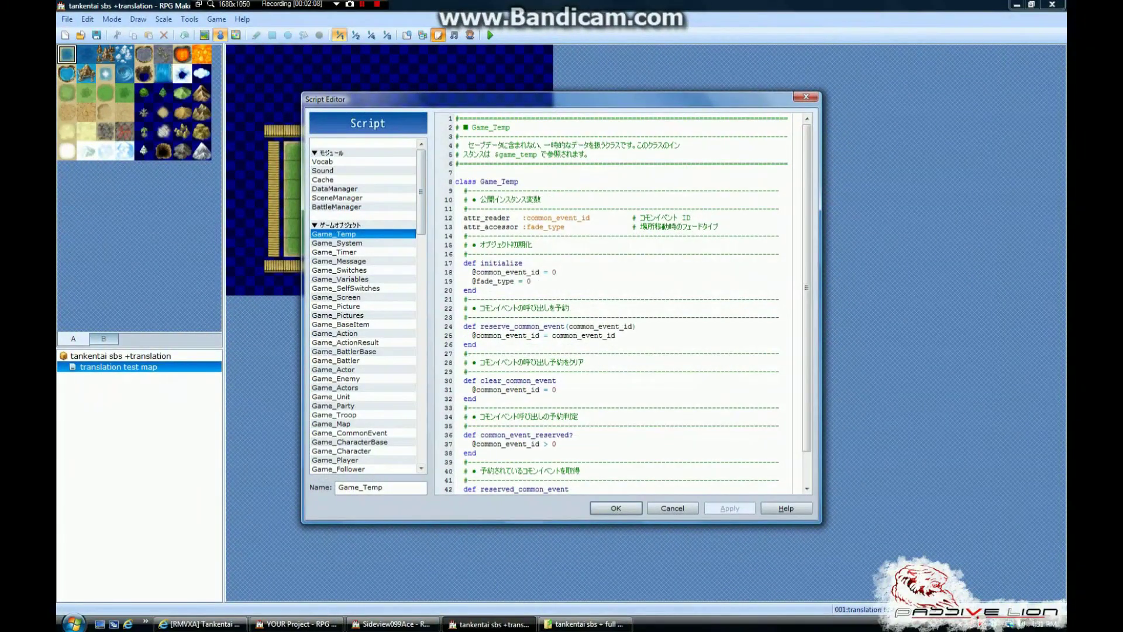
click(344, 252)
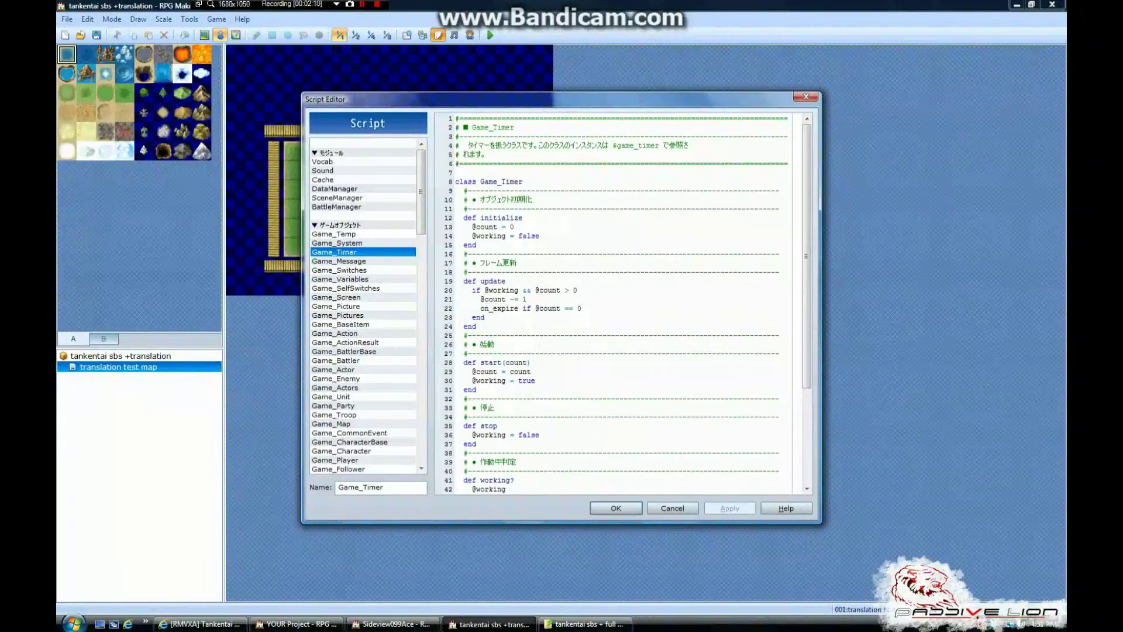
scroll(806, 351, down, 5)
click(349, 289)
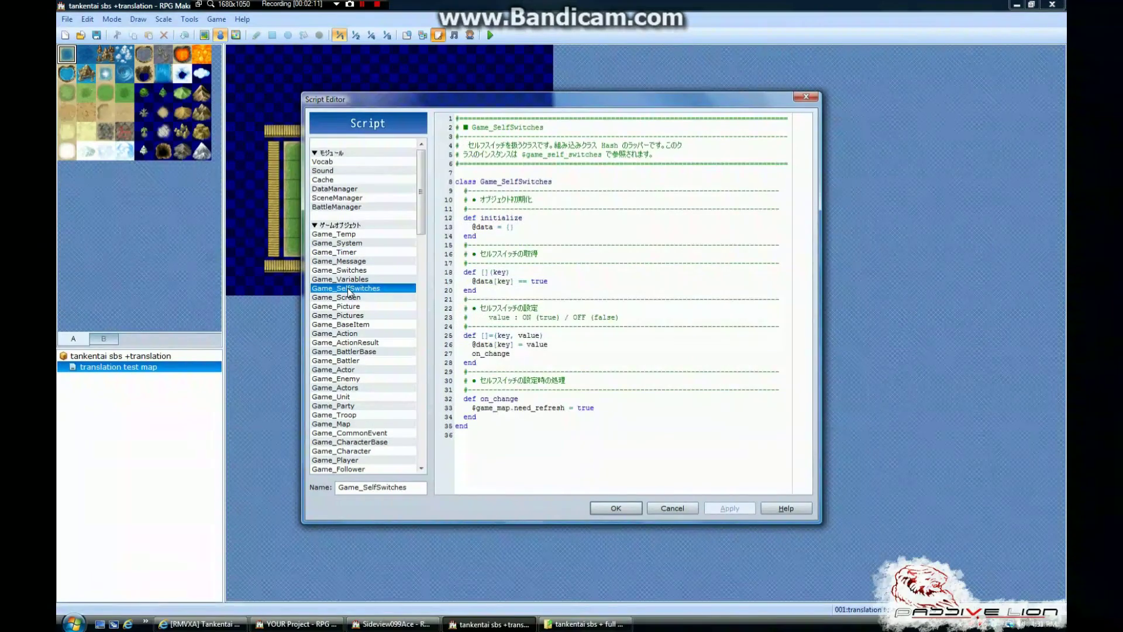
click(358, 189)
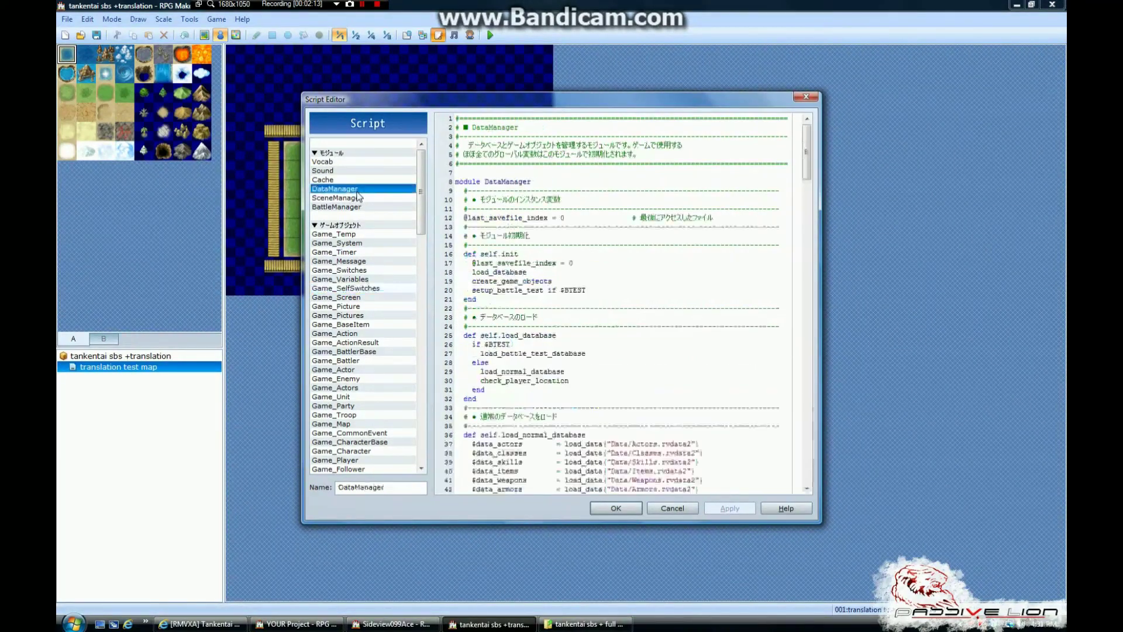
click(350, 178)
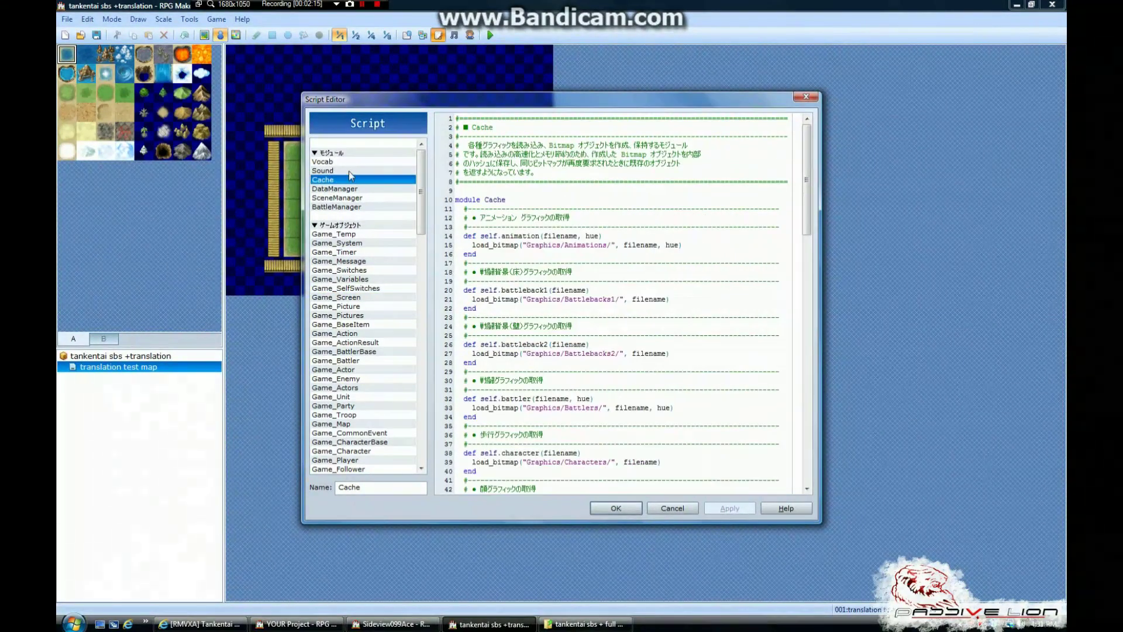
click(350, 171)
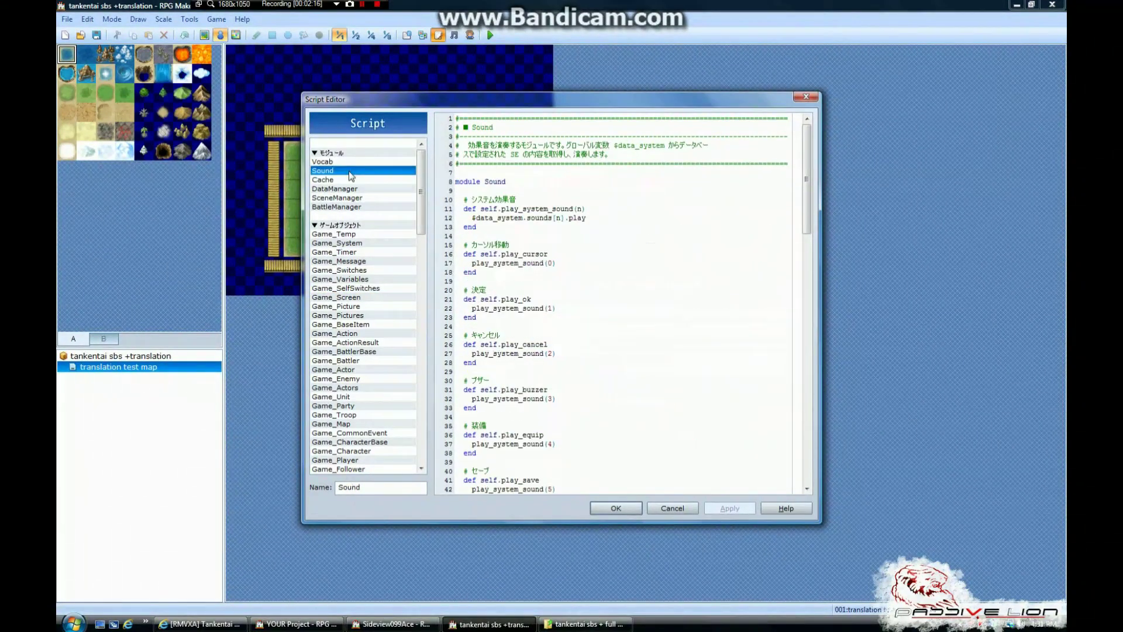
click(673, 507)
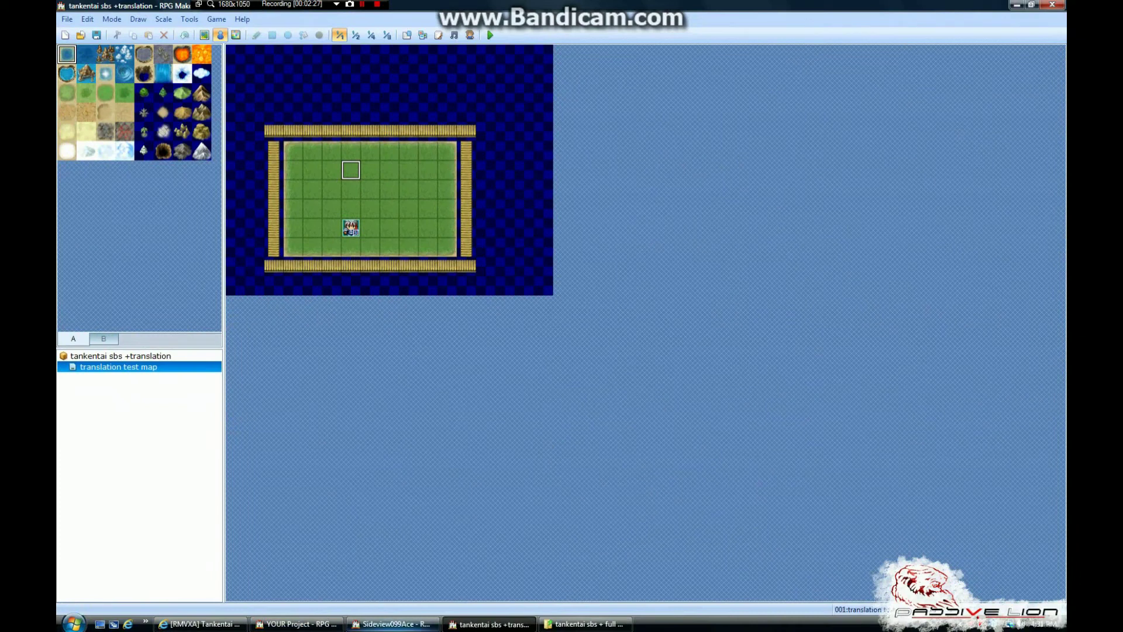
Compare the Sideview099Ace demo map with YOUR Project's map, then return to the Tankentai forum guide.
click(390, 624)
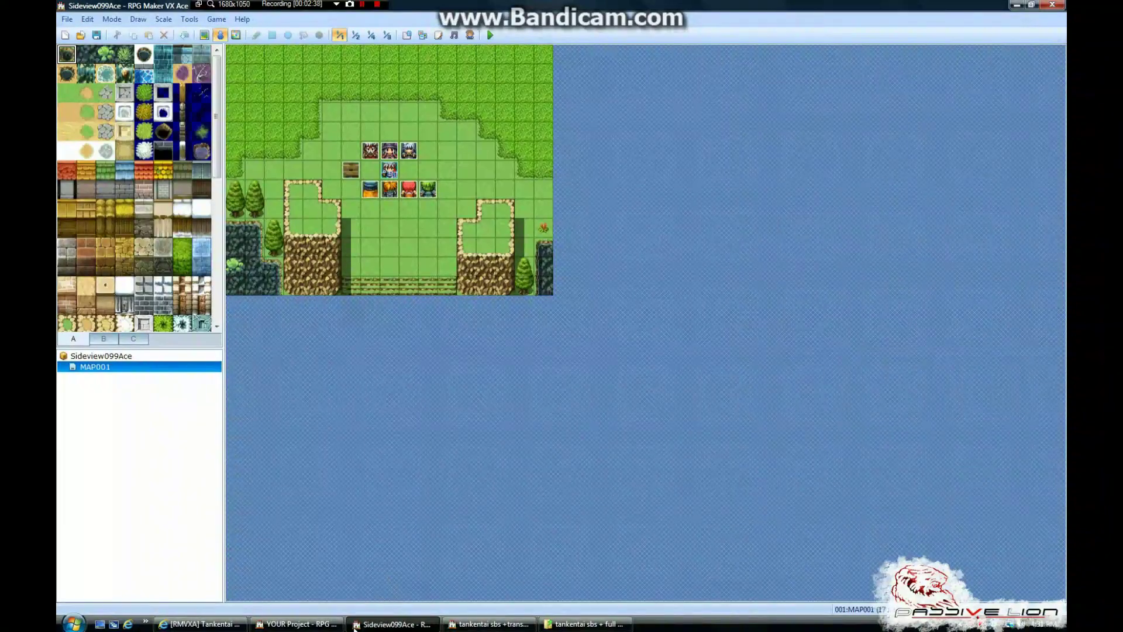
click(296, 624)
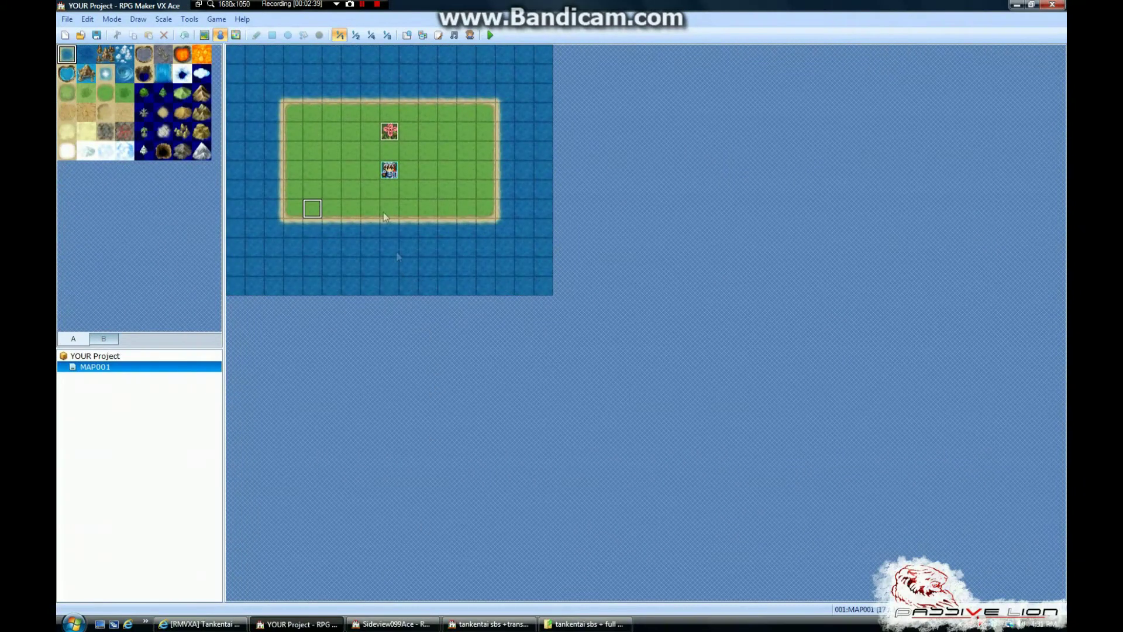
click(199, 624)
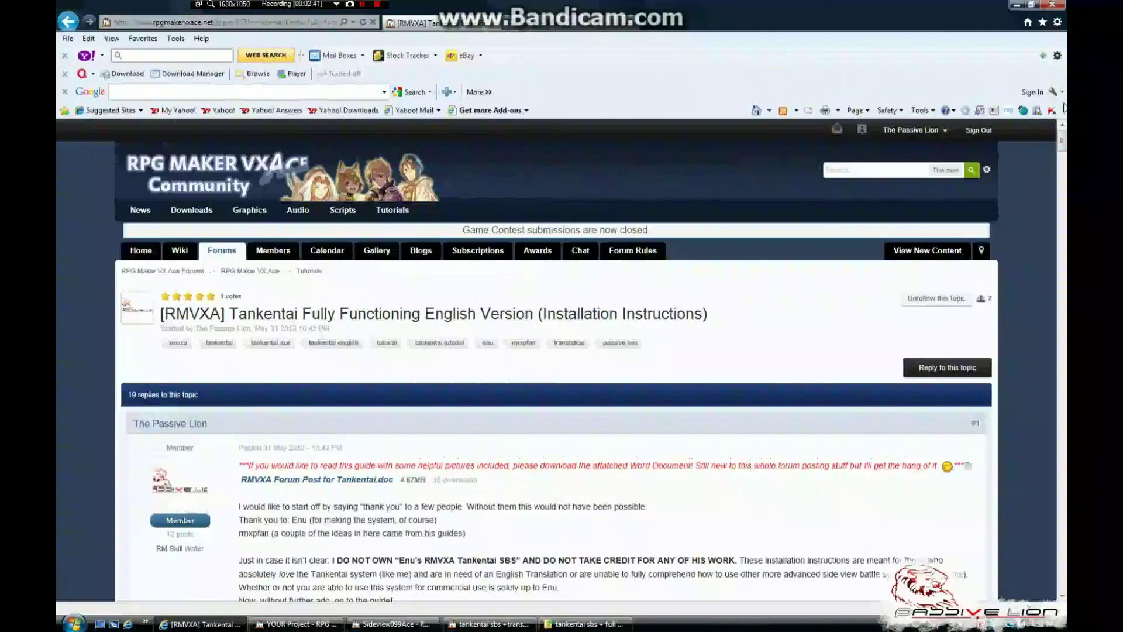
Read the Tankentai guide down to Step 11 and the sign-off, then return to YOUR Project's MAP001.
drag(1062, 138, 1062, 232)
scroll(1063, 230, up, 1)
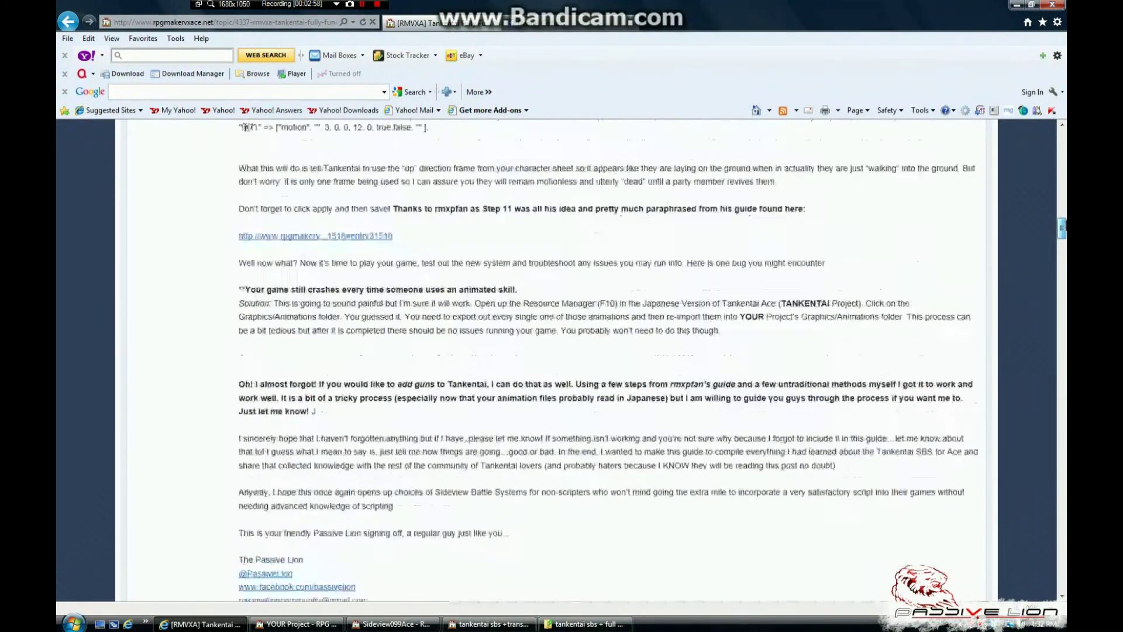
scroll(585, 360, up, 4)
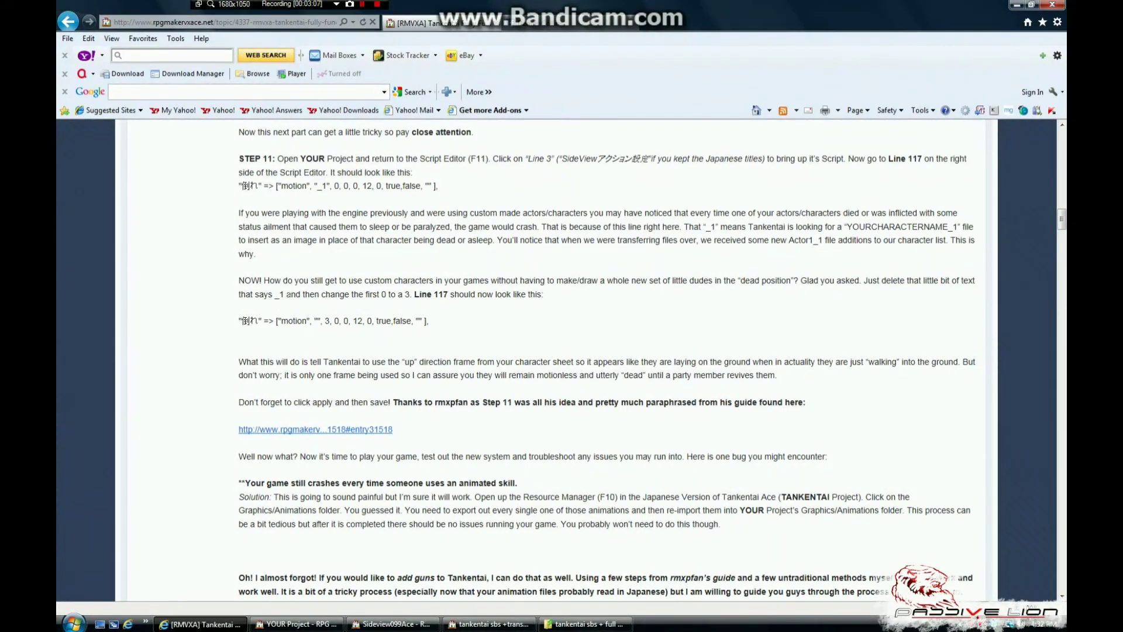
scroll(1065, 257, down, 12)
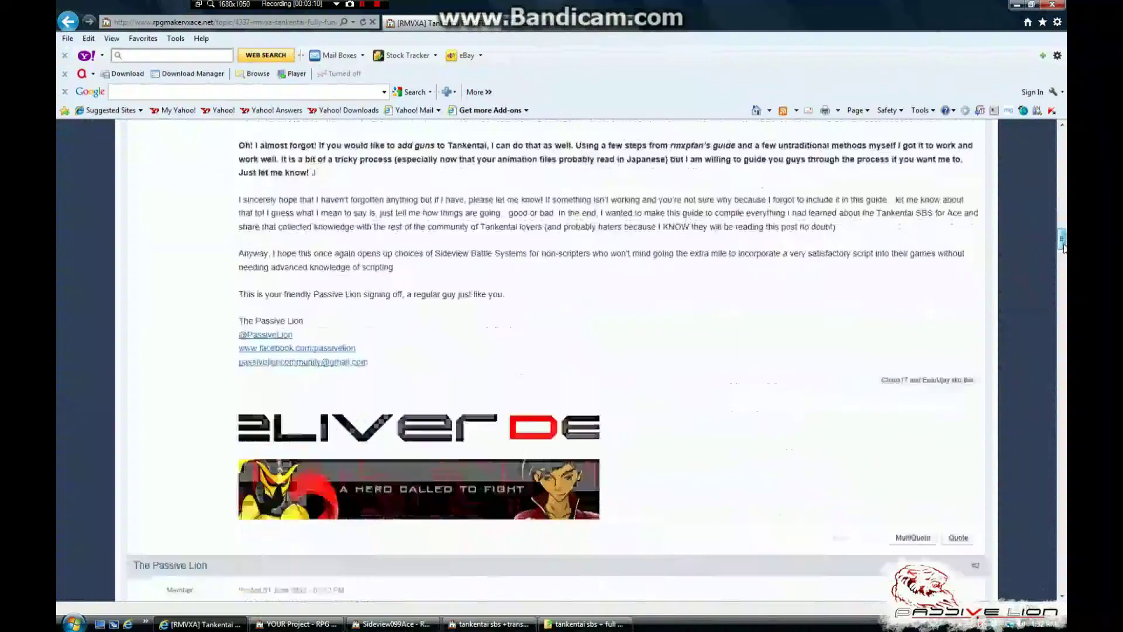
drag(1063, 253, 1062, 136)
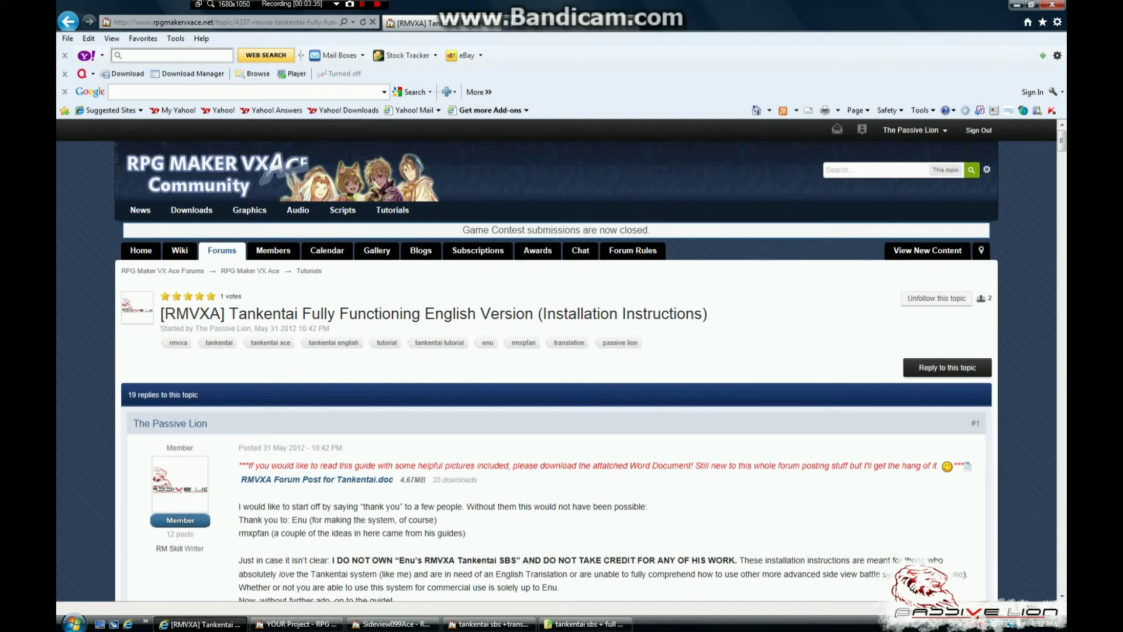
mouse_move(483, 626)
click(297, 624)
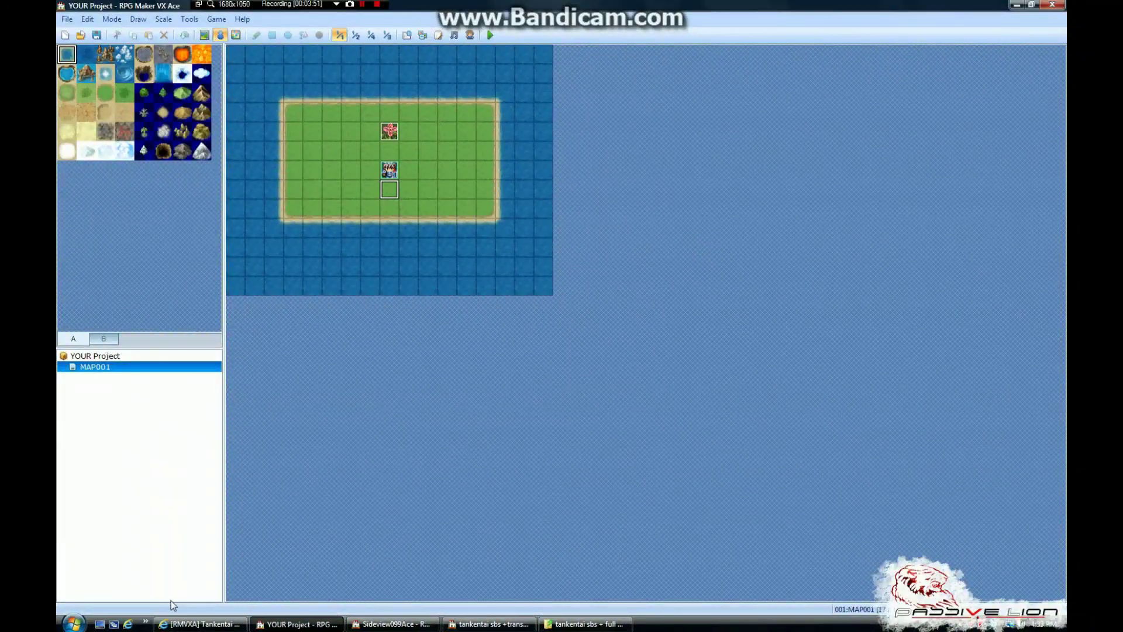
Show the guide author's Facebook profile page in Internet Explorer.
click(174, 625)
click(556, 21)
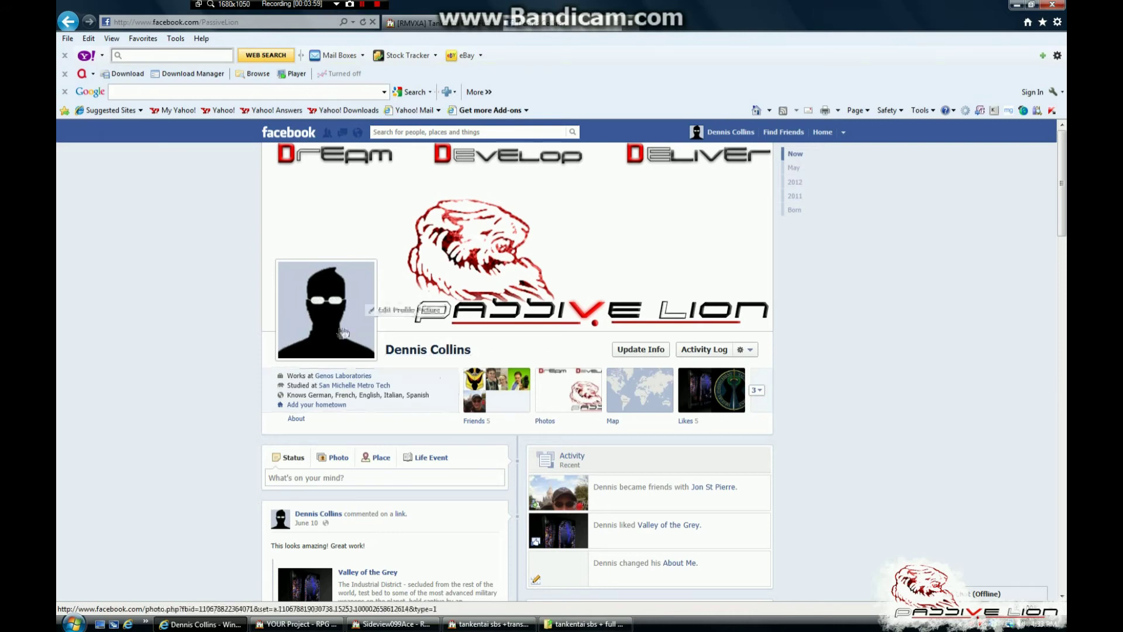
scroll(1063, 225, down, 1)
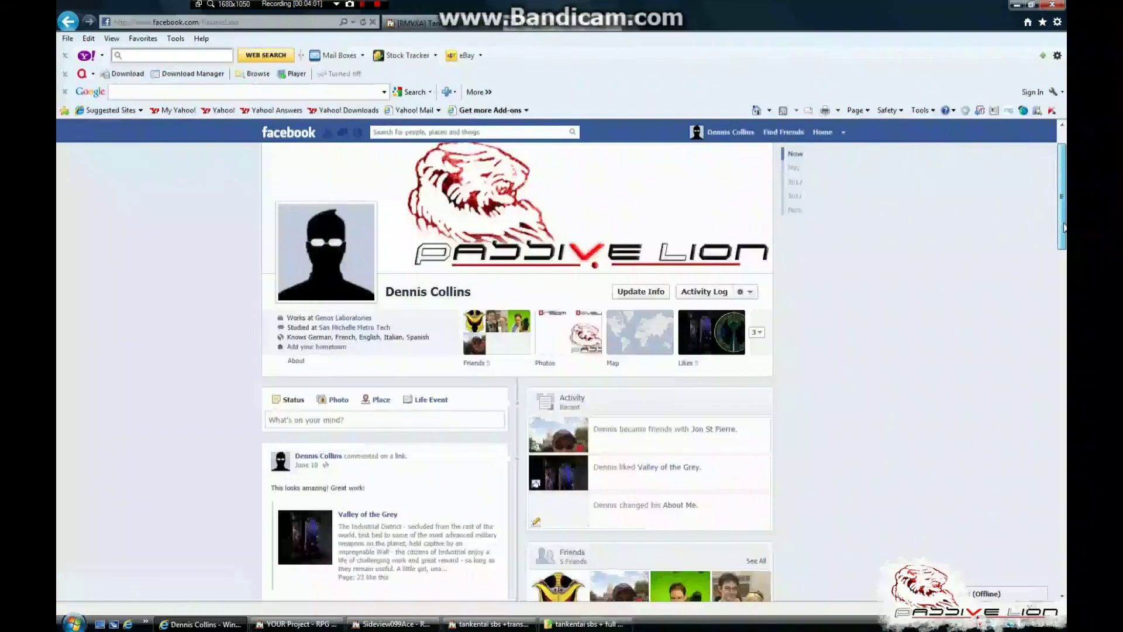
scroll(1064, 227, up, 1)
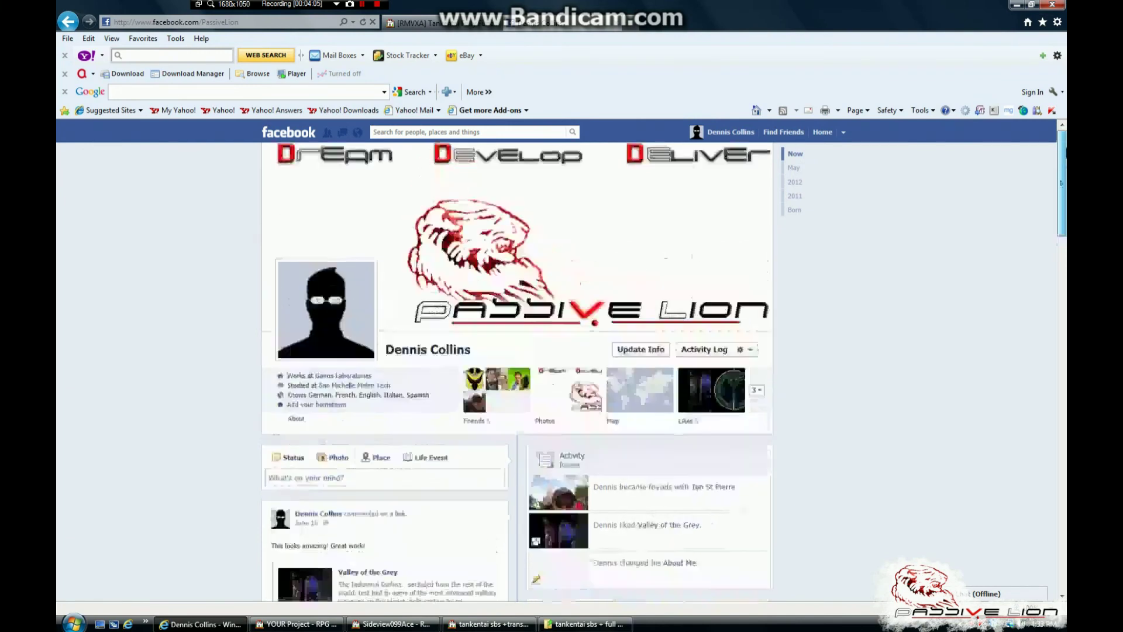
click(1063, 250)
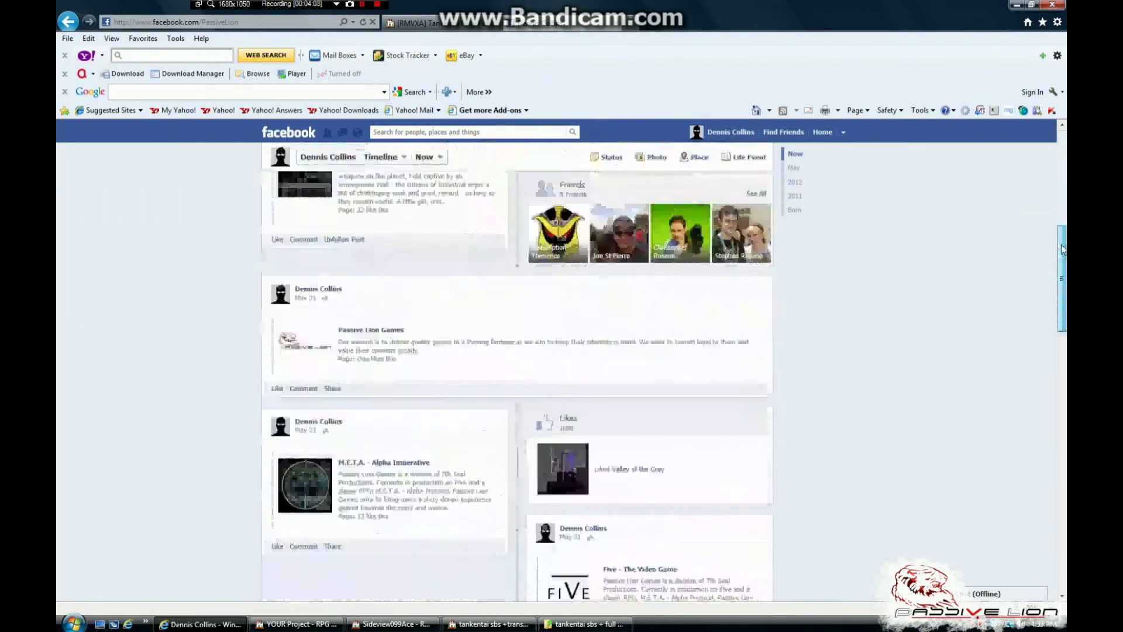
click(1064, 188)
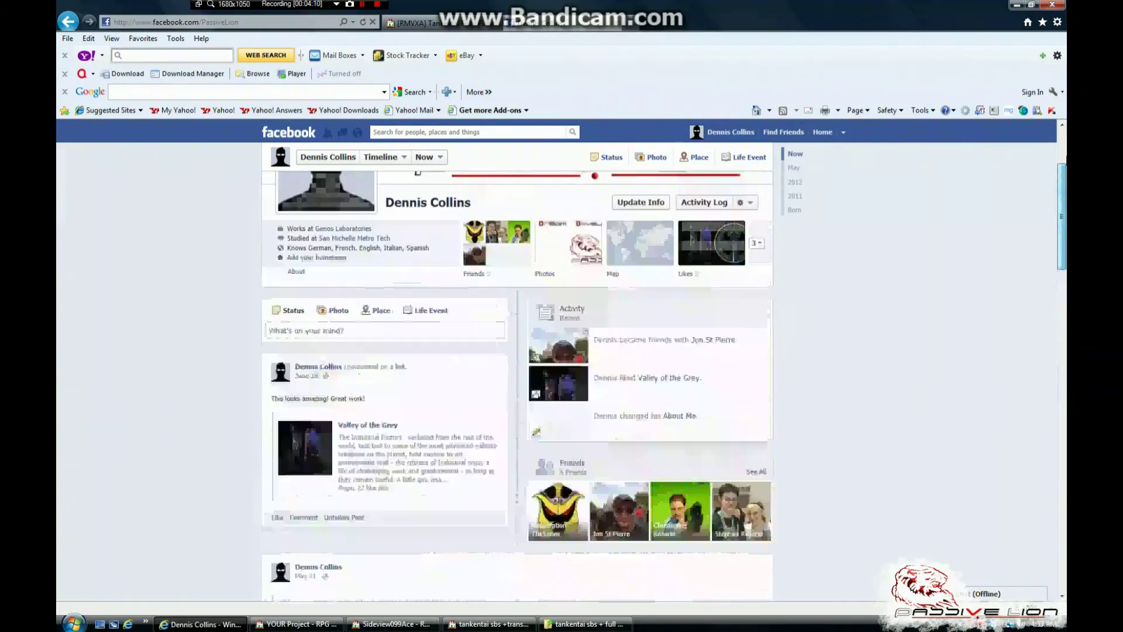